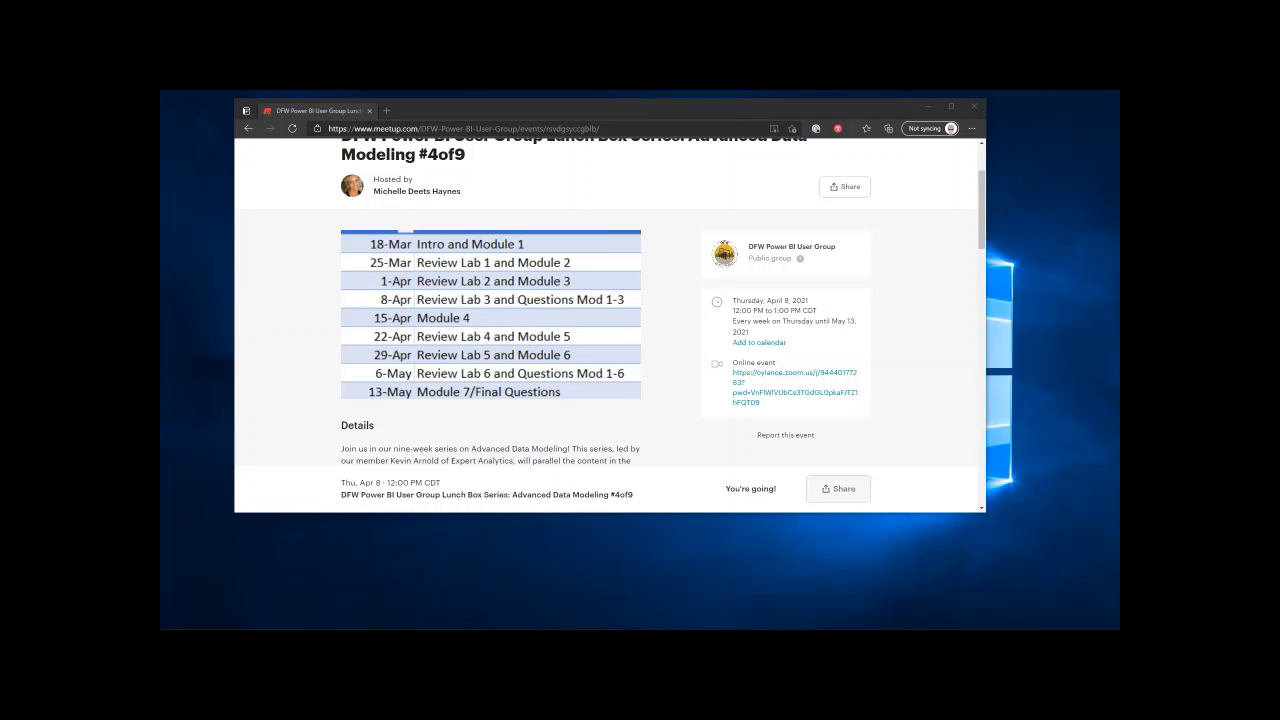
# - Switch to the PowerPoint deck and display slide 67, Module 3 Lab
pyautogui.moveTo(566, 626)
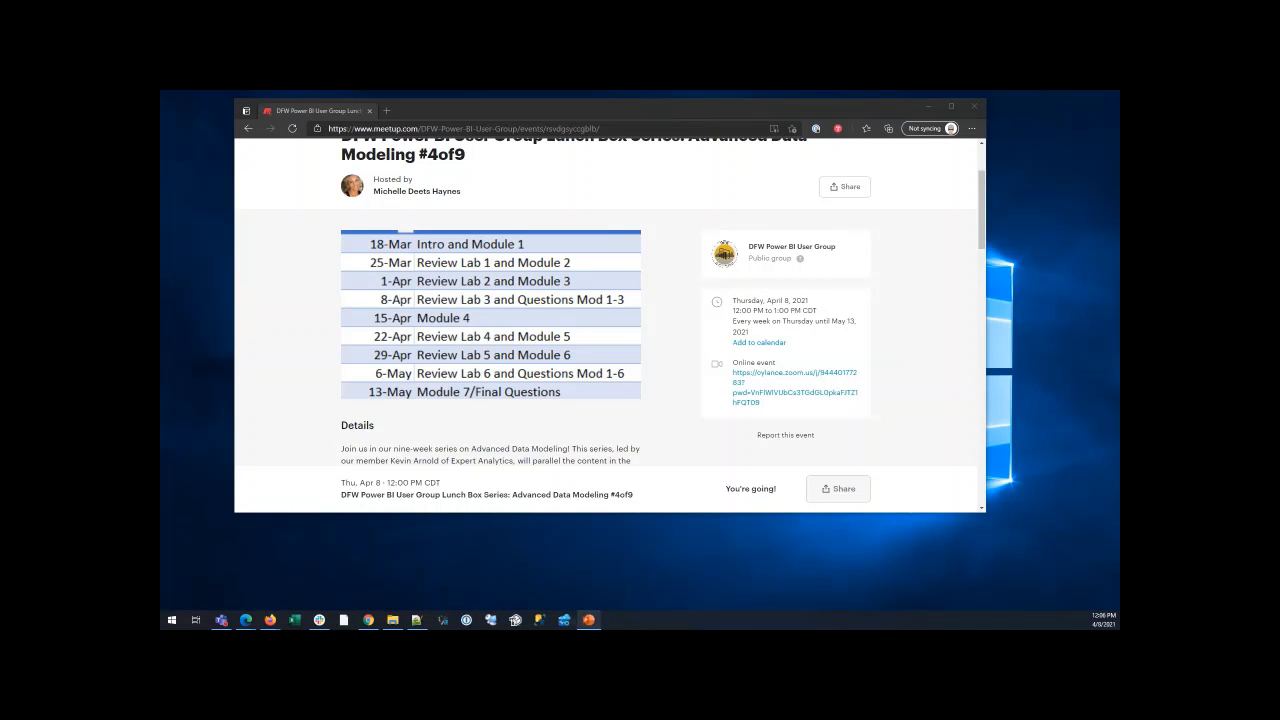
pyautogui.click(589, 620)
pyautogui.moveTo(304, 355); pyautogui.dragTo(303, 279)
pyautogui.scroll(-3, 258, 470)
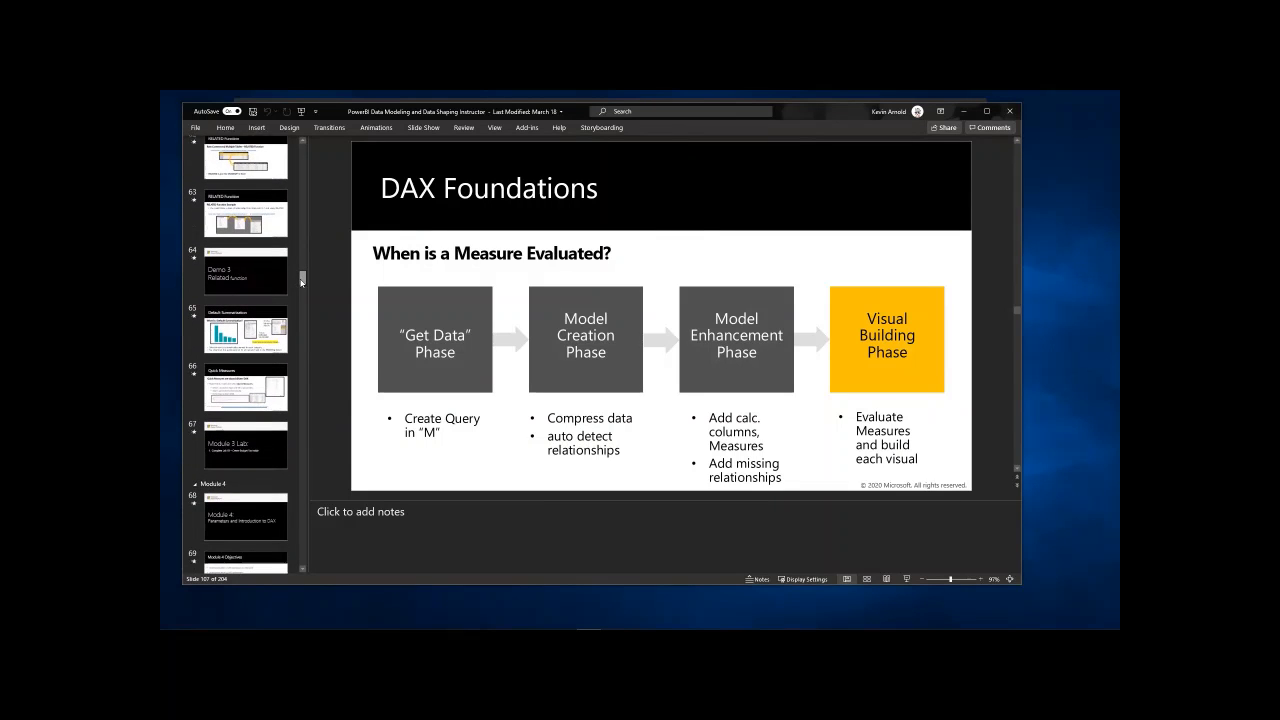
pyautogui.click(252, 450)
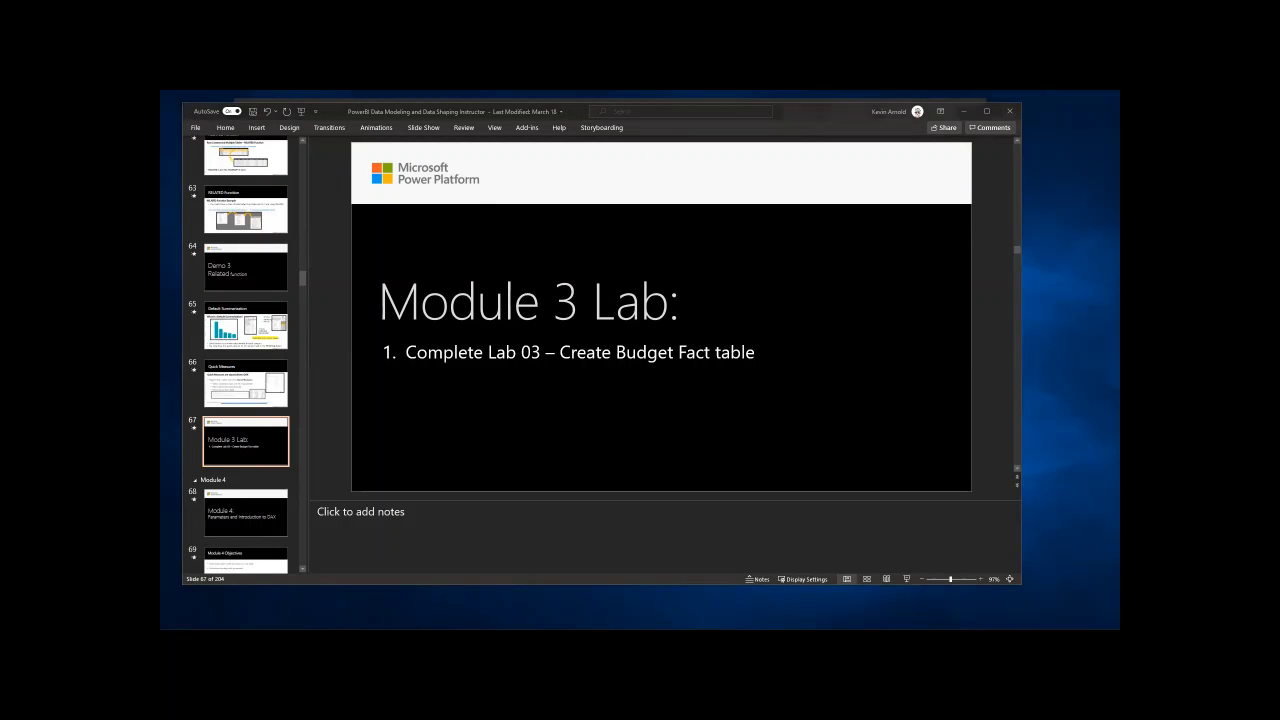
# - Switch to Power BI Desktop, maximize it, and examine the enlarged model diagram around the DateDim, BudgetFact and CatSegDim tables
pyautogui.hotkey('alt', 'Tab')
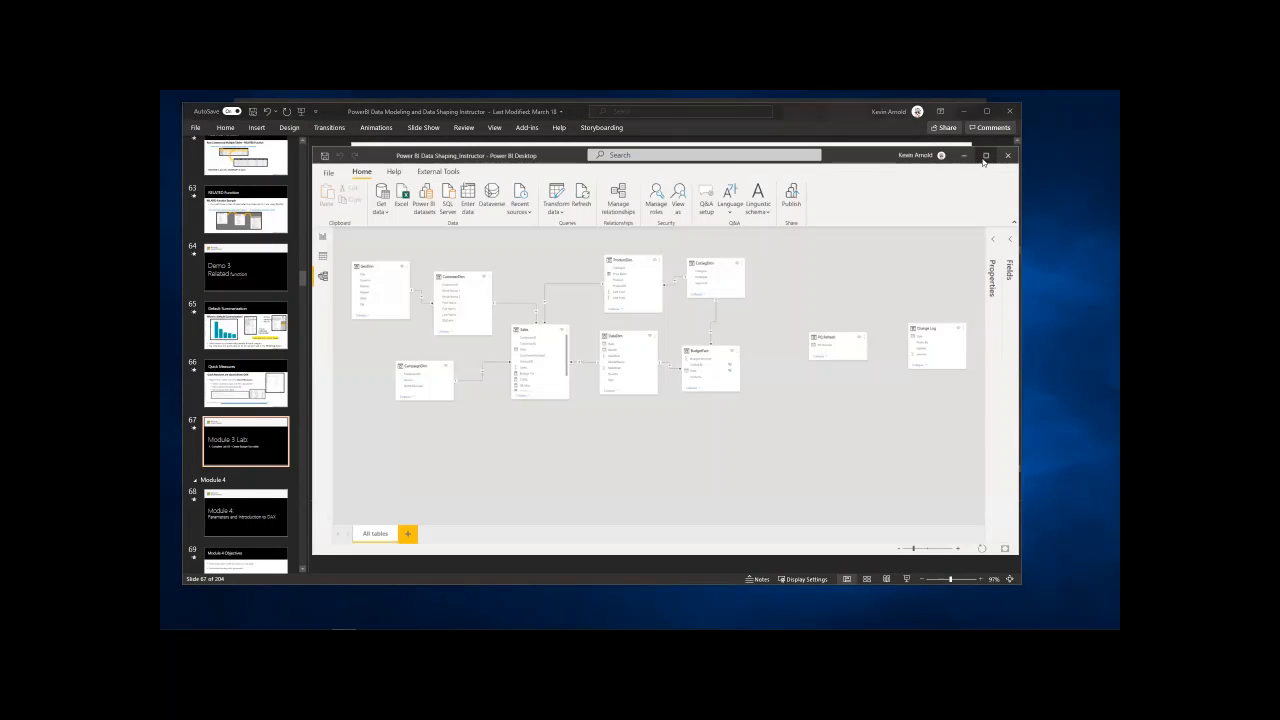
pyautogui.click(985, 156)
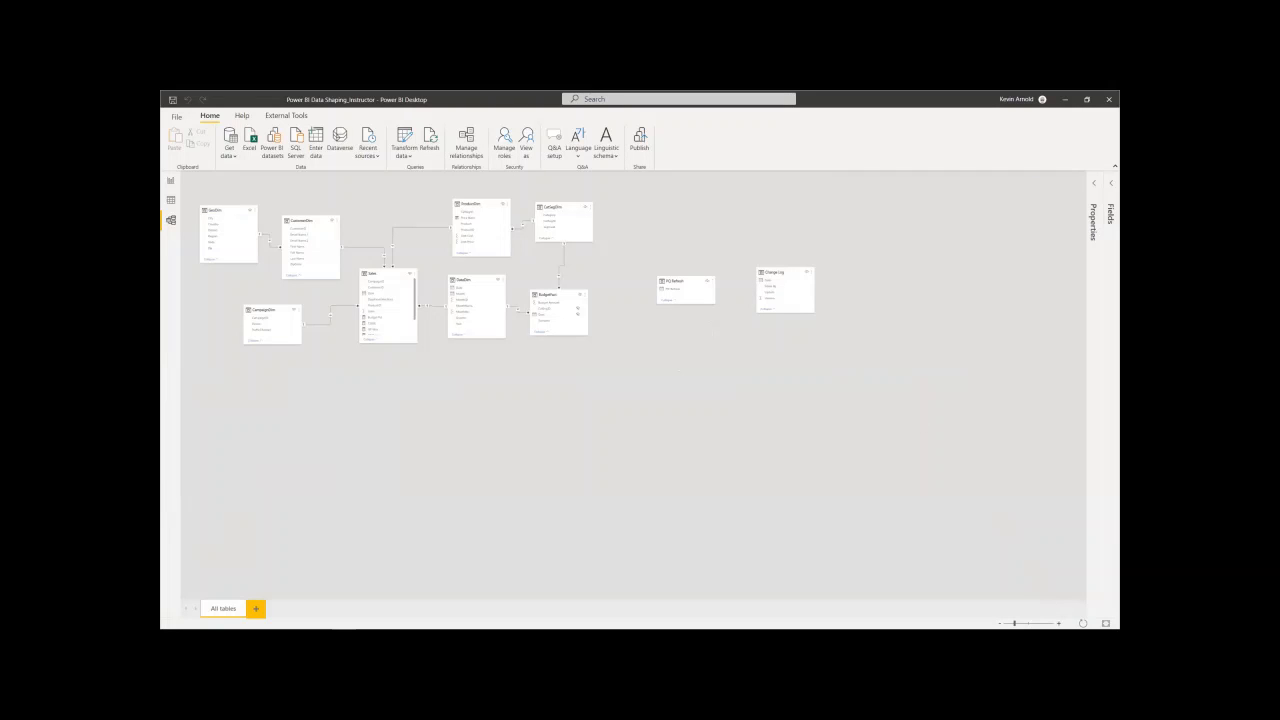
pyautogui.click(1059, 623)
pyautogui.click(1059, 623)
pyautogui.click(1059, 623)
pyautogui.click(1059, 623)
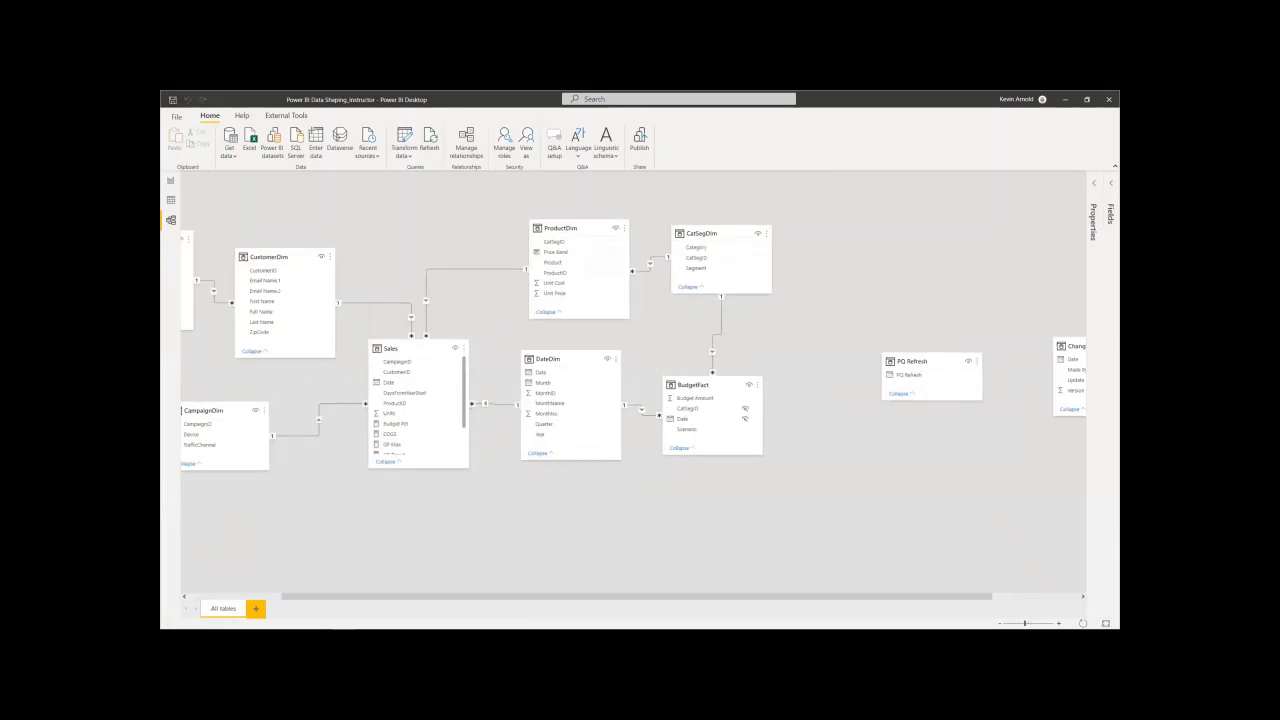
pyautogui.moveTo(878, 596); pyautogui.dragTo(808, 596)
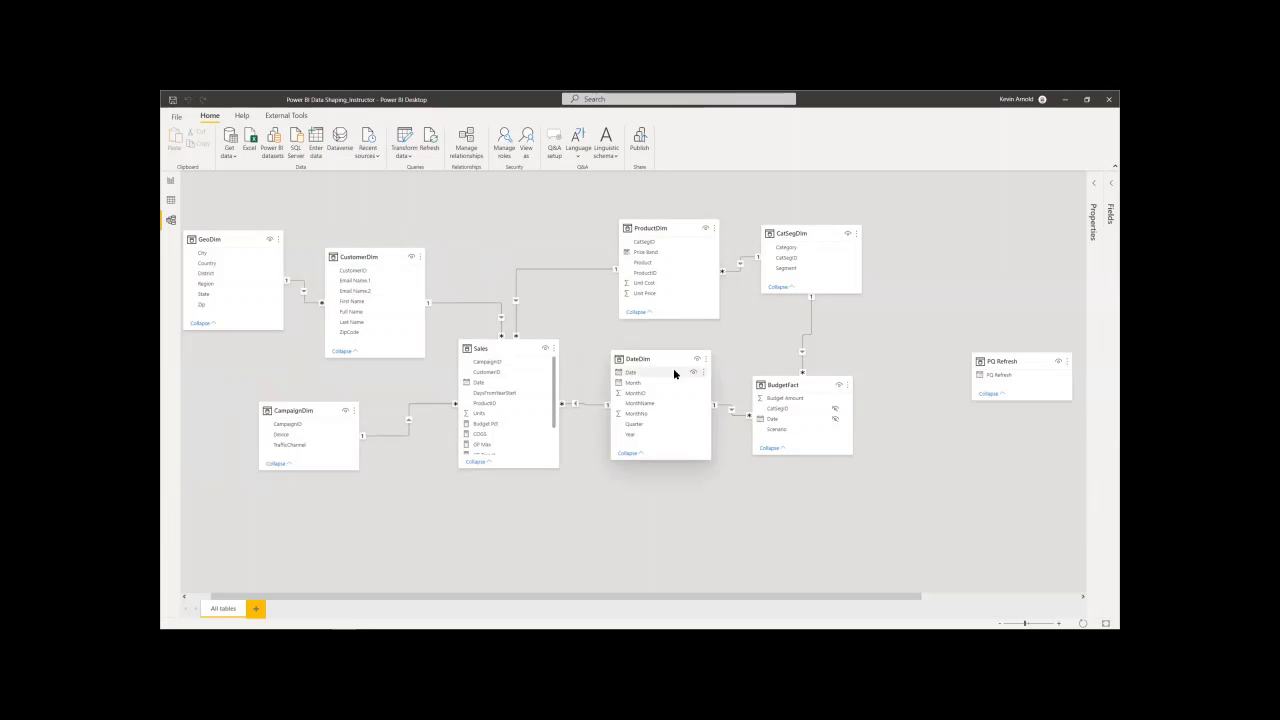
pyautogui.moveTo(802, 385)
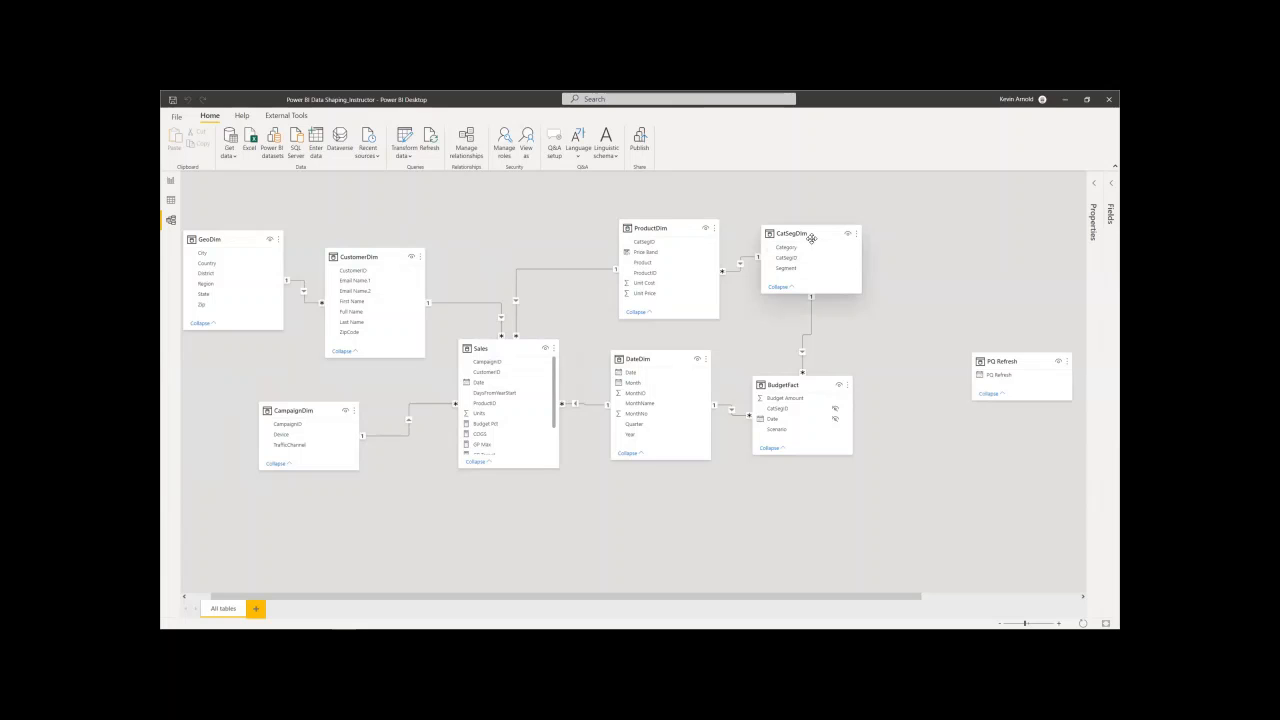
pyautogui.moveTo(811, 236)
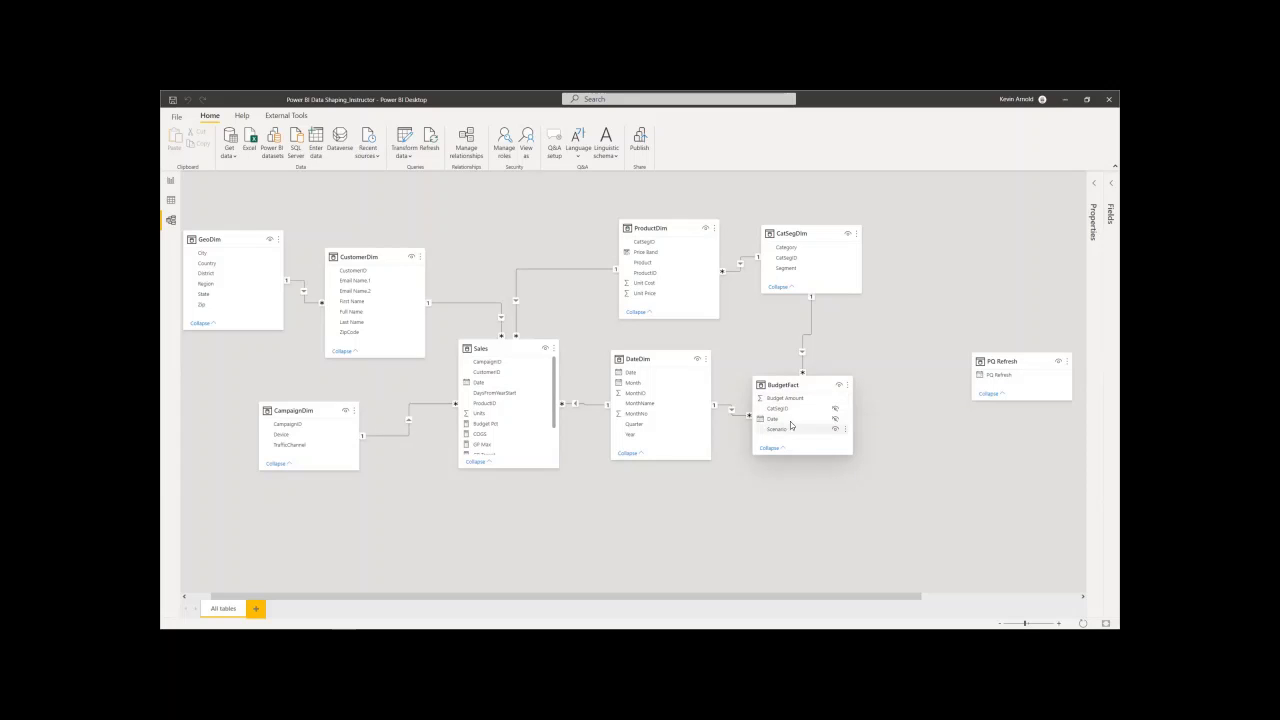
# - Examine the BudgetFact table's data and list the distinct values of its Scenario column without applying a filter
pyautogui.click(171, 201)
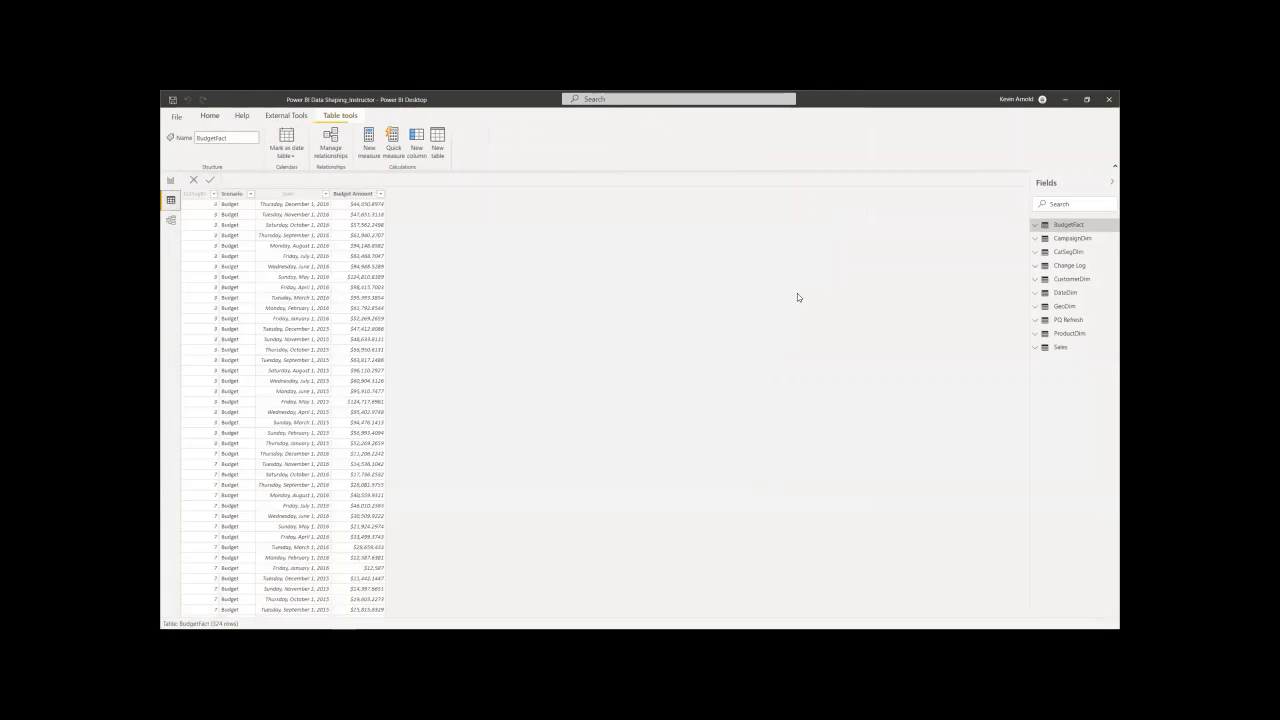
pyautogui.moveTo(1069, 289)
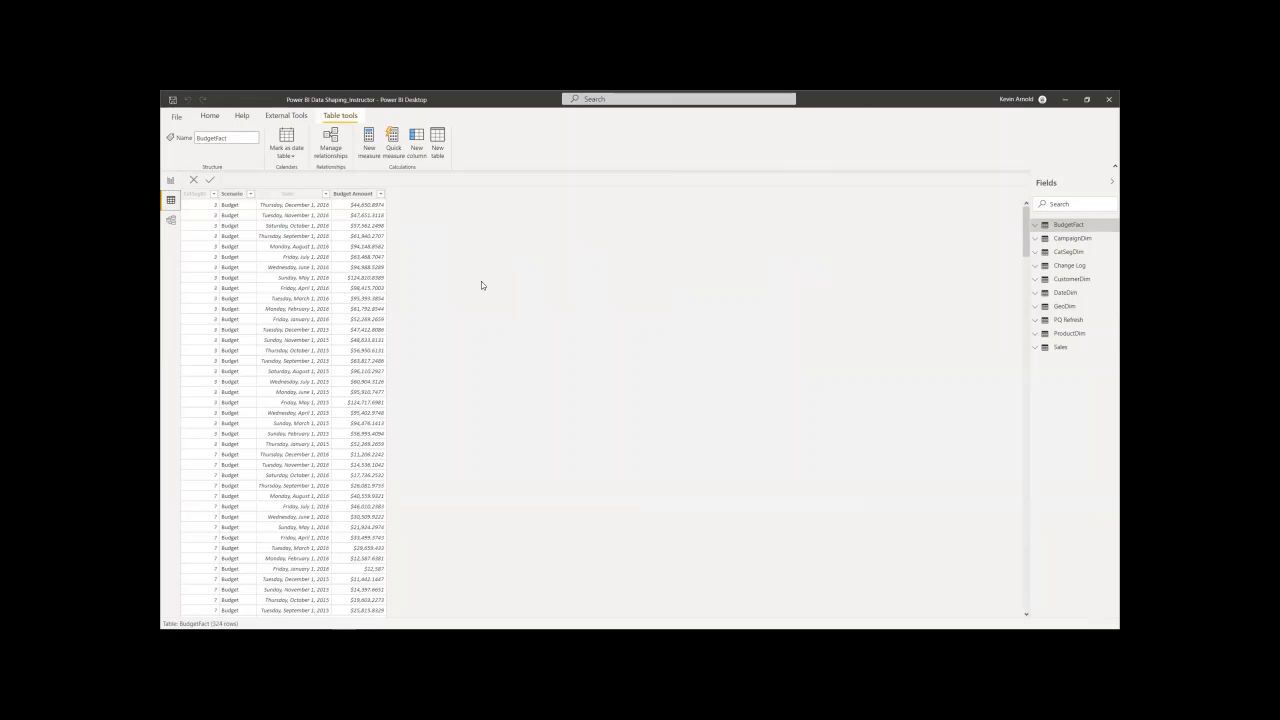
pyautogui.click(173, 221)
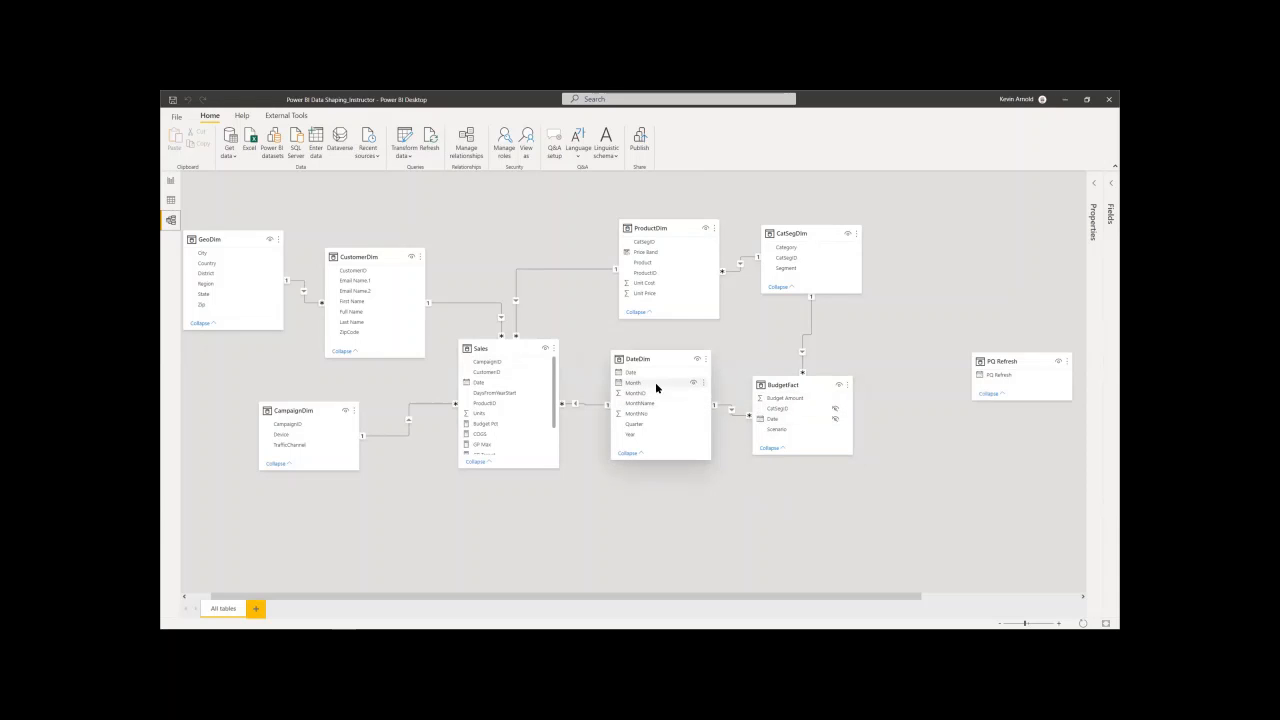
pyautogui.click(169, 202)
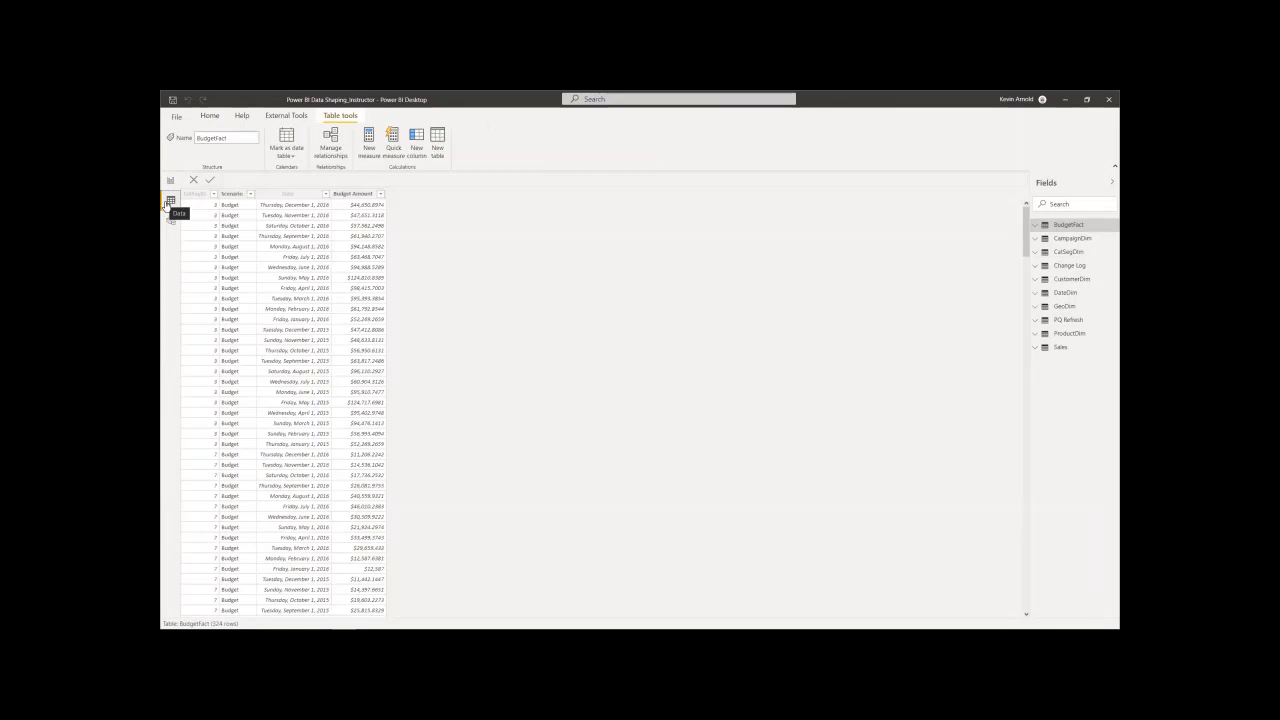
pyautogui.click(250, 194)
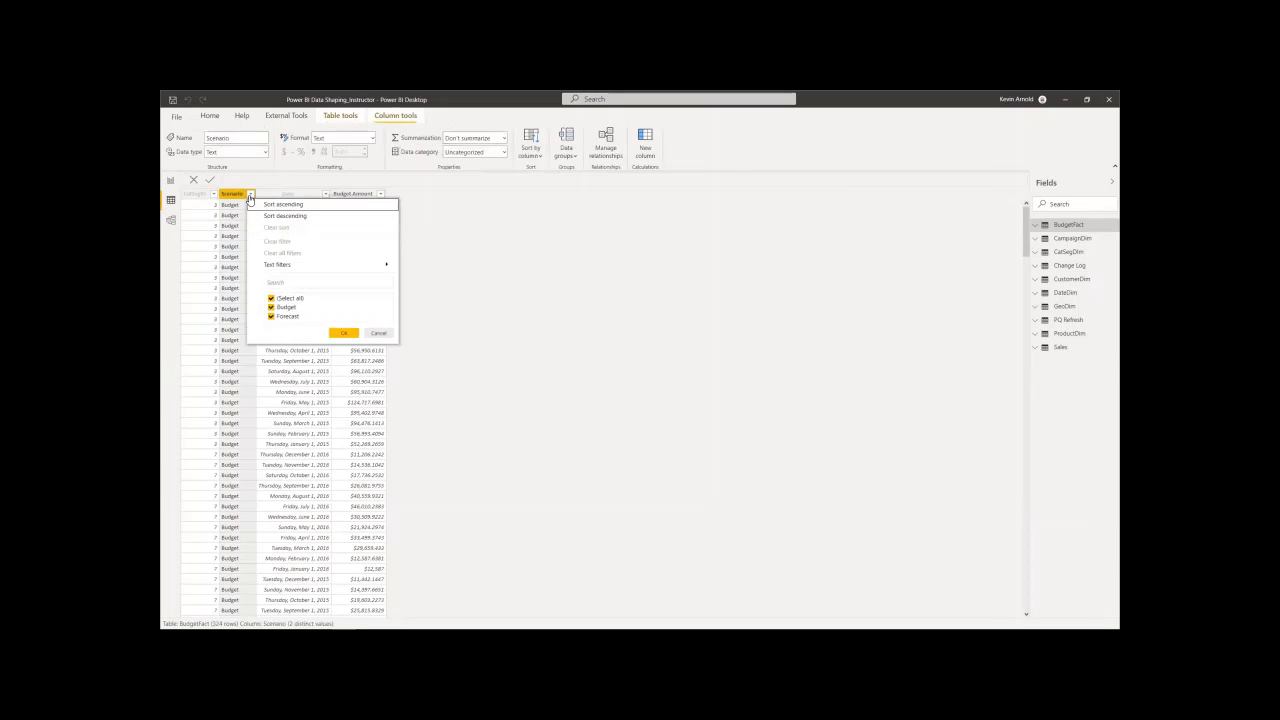
pyautogui.click(378, 332)
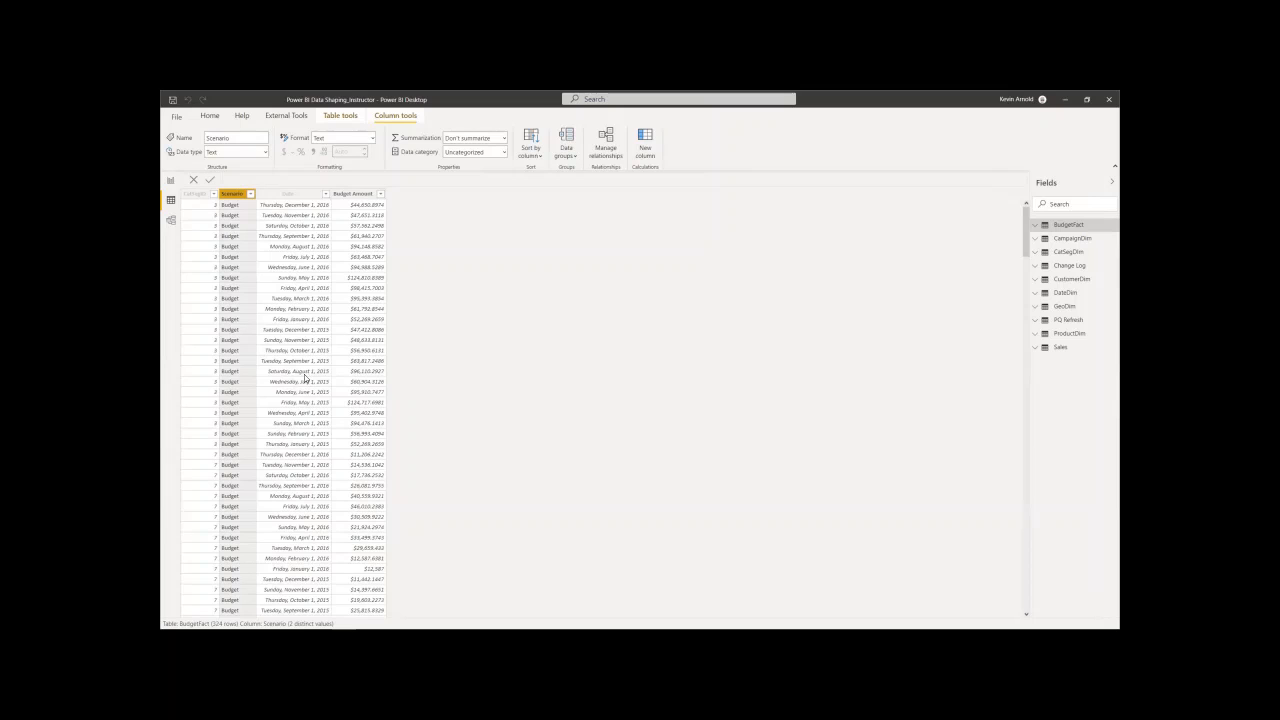
# - Return to the model diagram and examine how BudgetFact, CustomerDim, Sales and DateDim are related
pyautogui.click(172, 221)
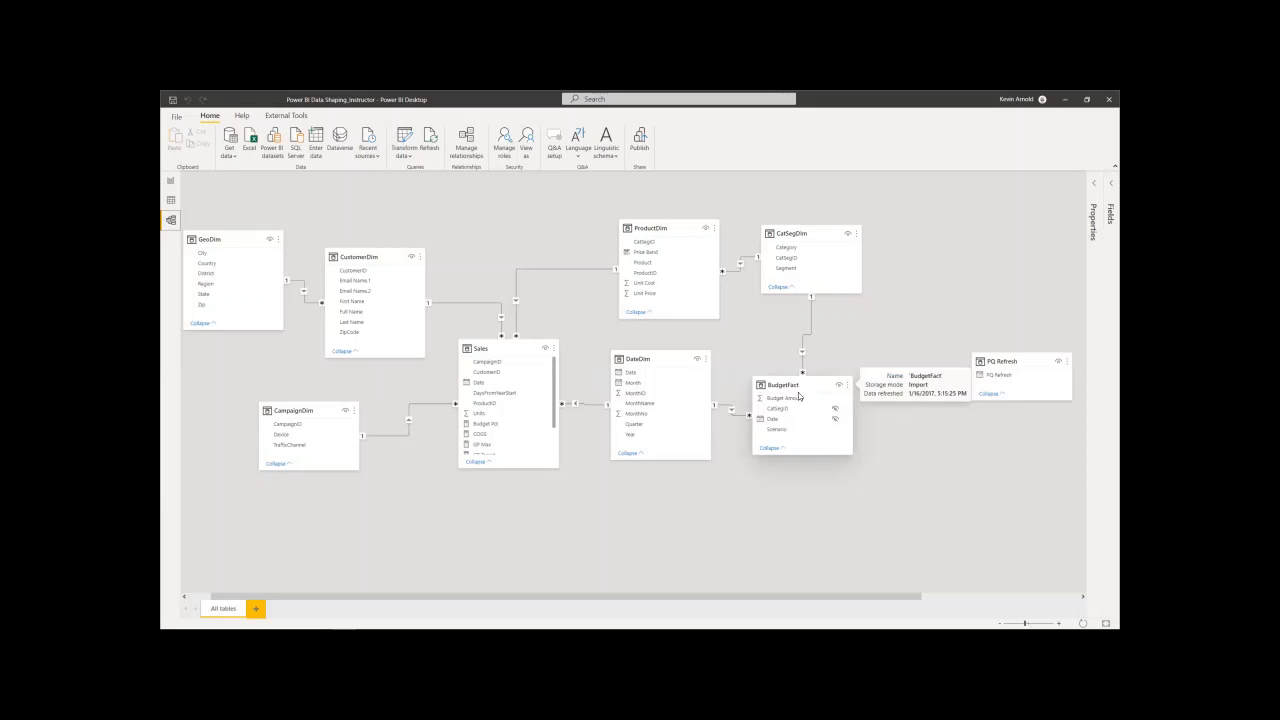
pyautogui.moveTo(799, 390)
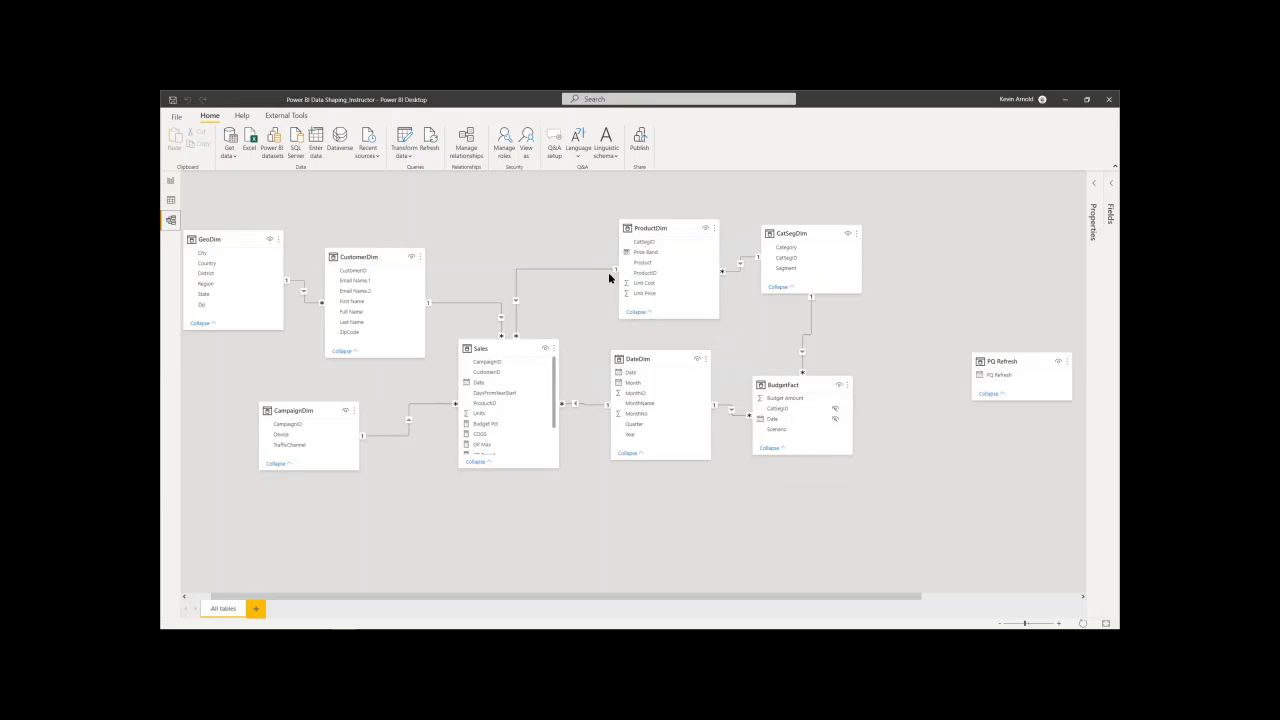
pyautogui.moveTo(378, 261)
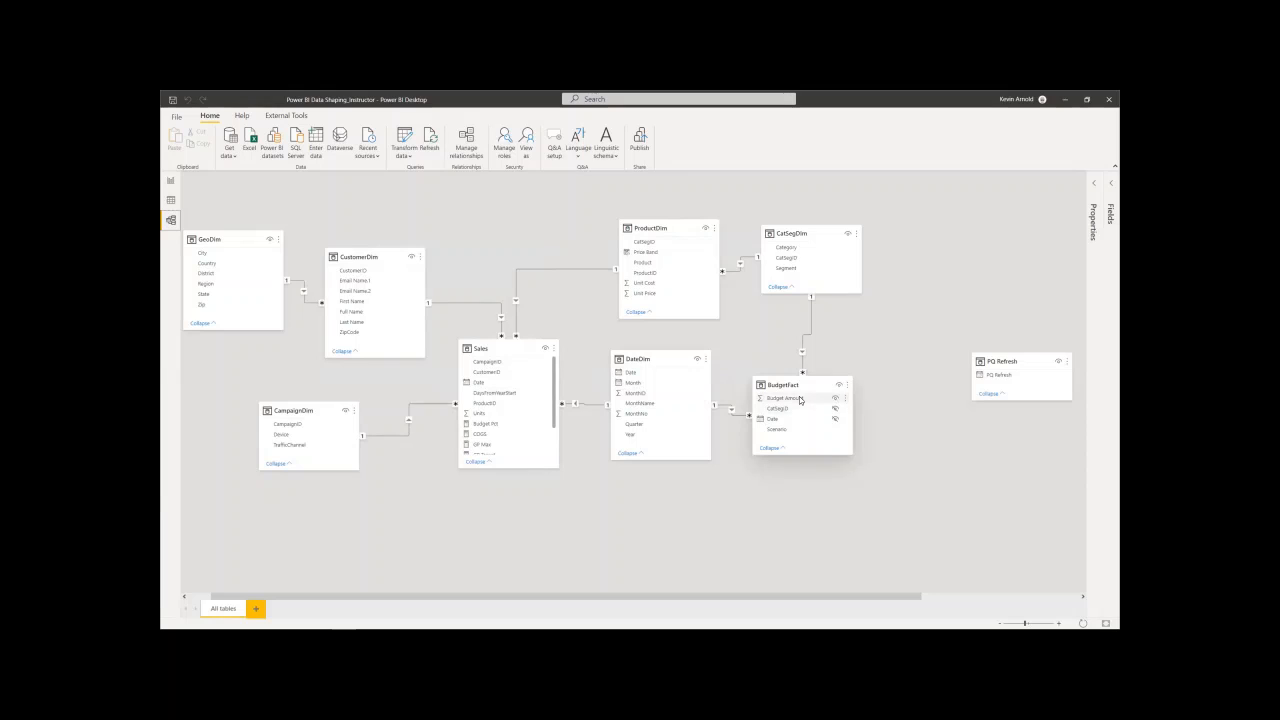
pyautogui.moveTo(797, 390)
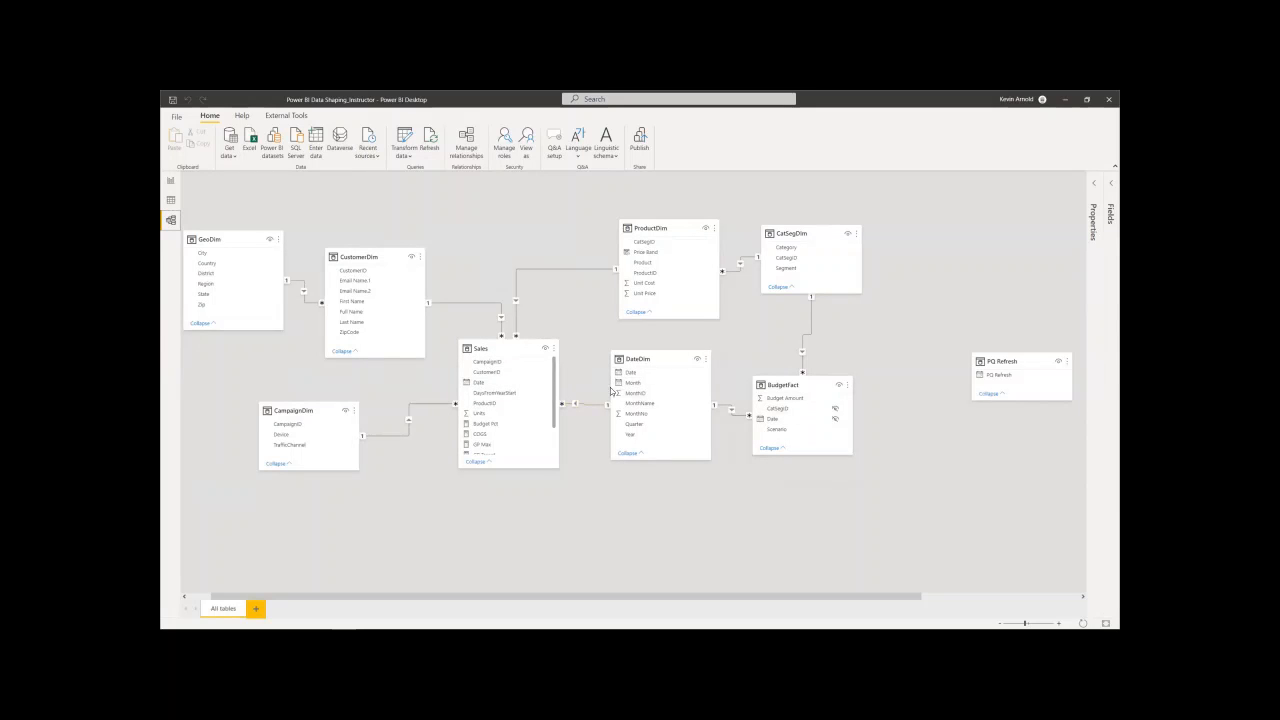
pyautogui.moveTo(514, 352)
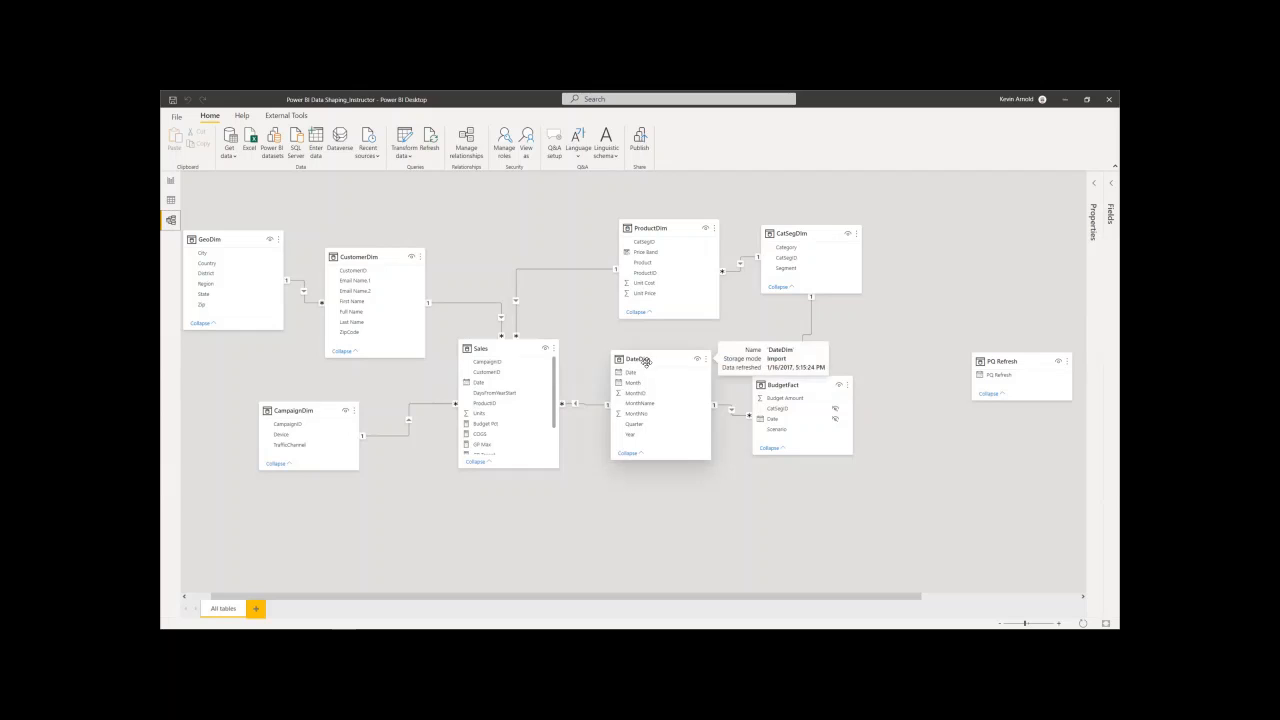
pyautogui.moveTo(647, 362)
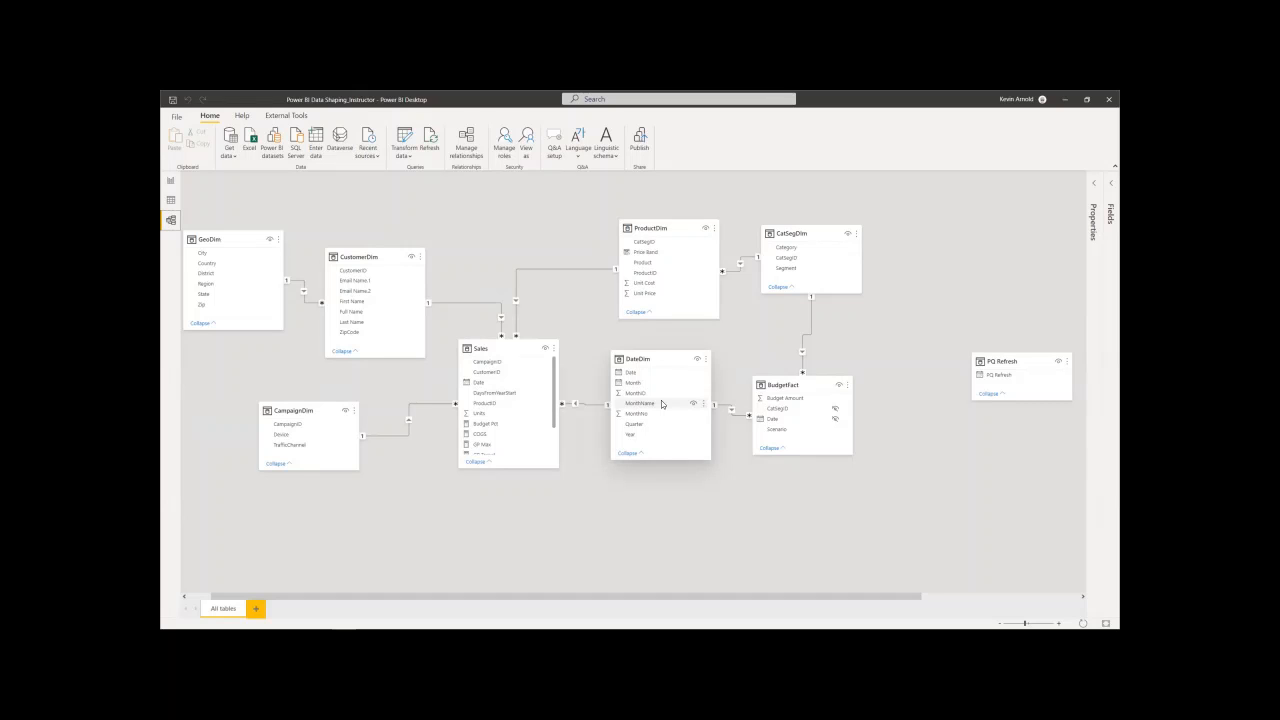
# - Add a new page to the report and place an empty matrix visual on it
pyautogui.click(171, 183)
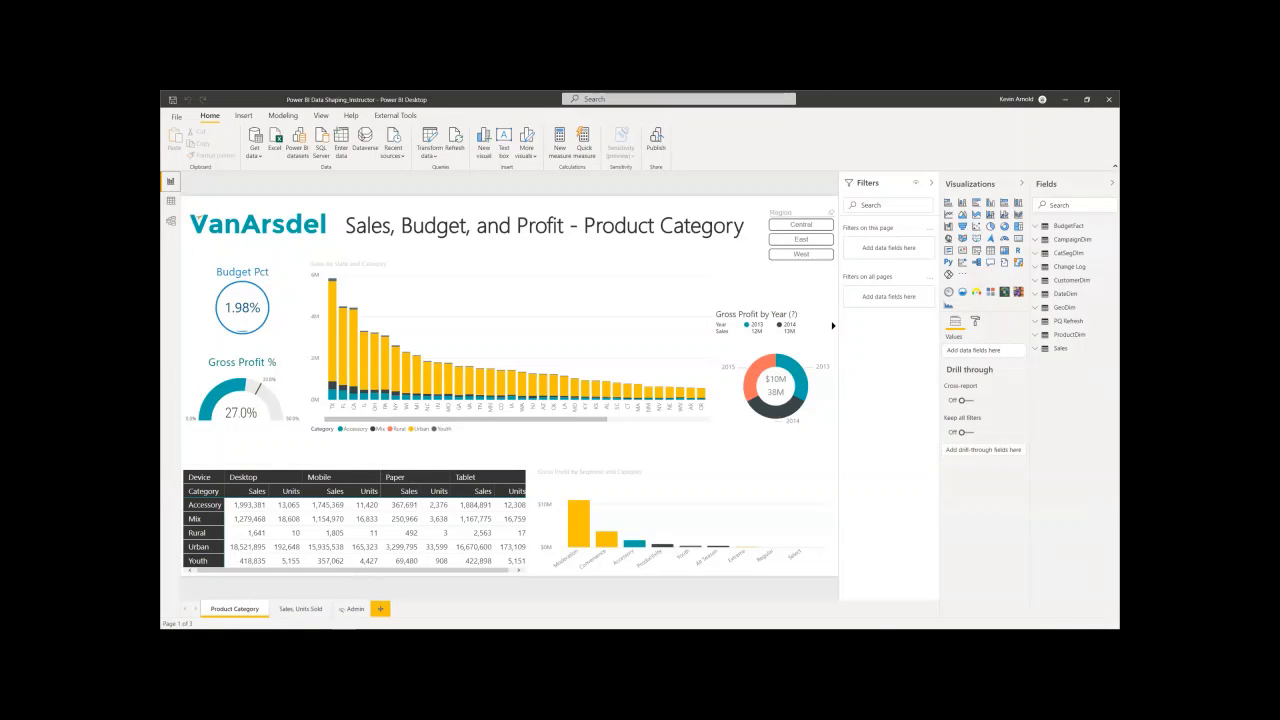
pyautogui.click(380, 609)
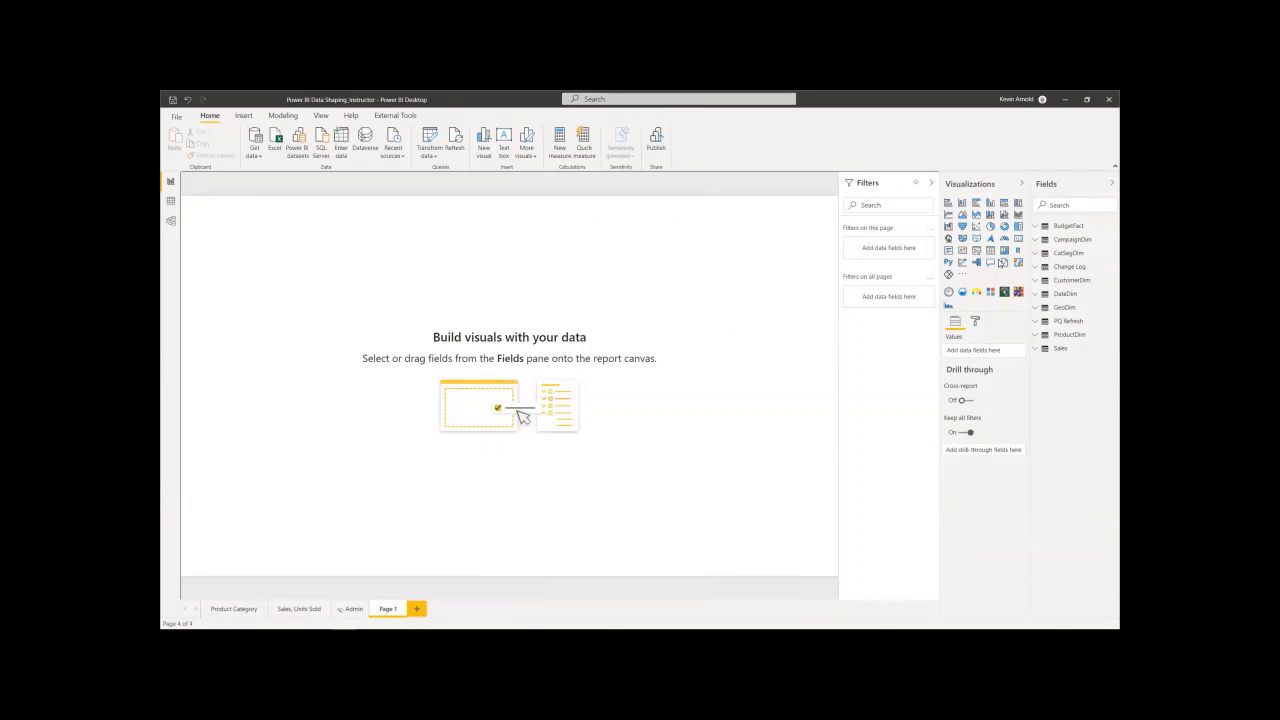
pyautogui.click(1004, 251)
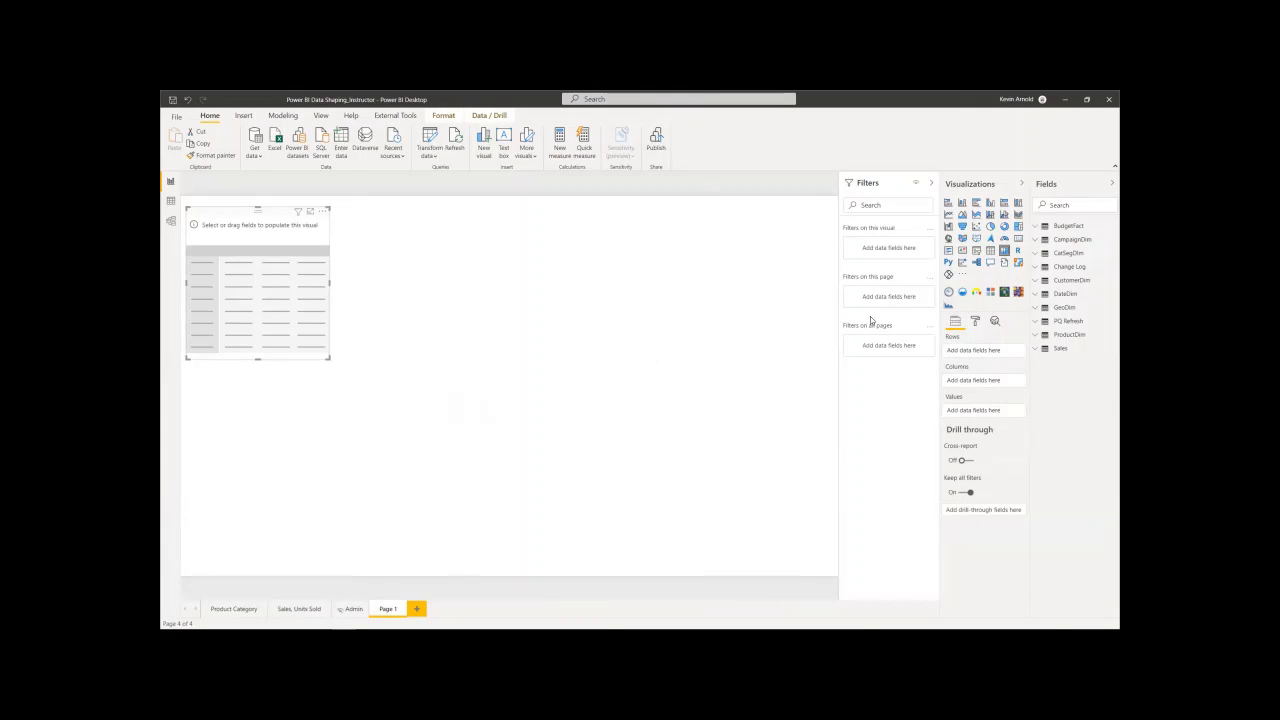
# - Add DateDim's Date field to the matrix rows and expand the Date and Month fields to show their date hierarchies
pyautogui.click(1040, 295)
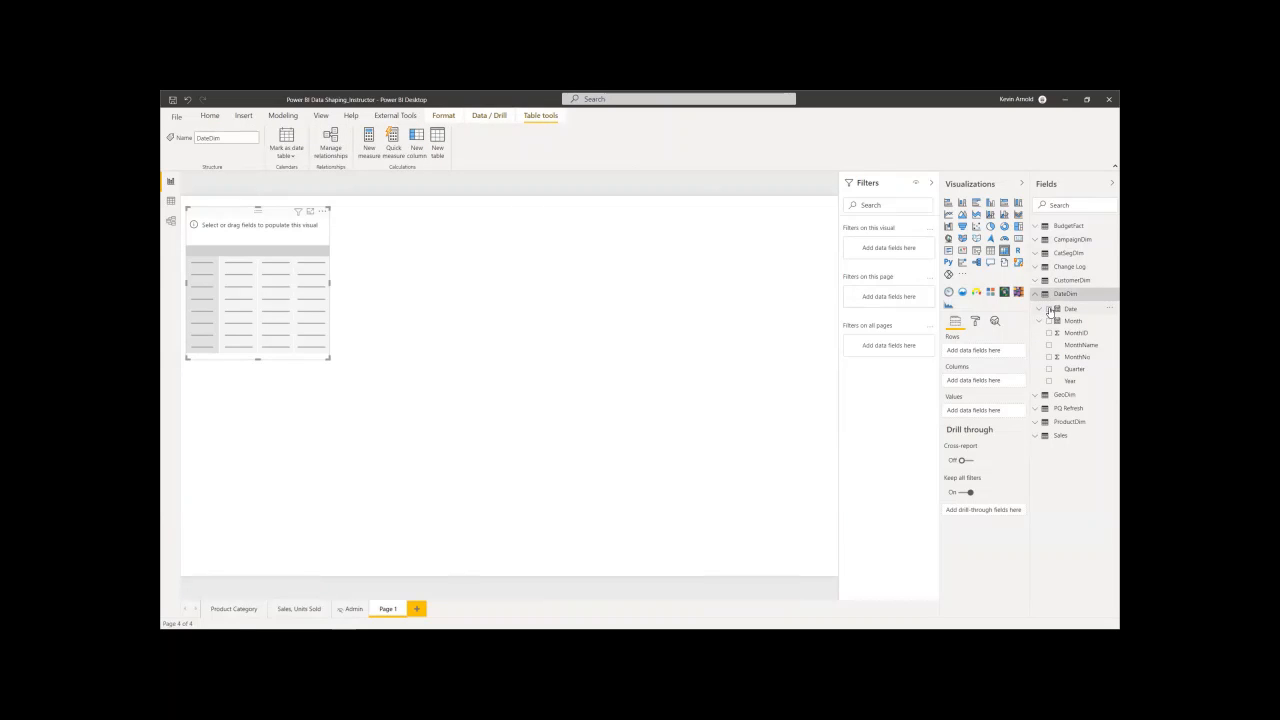
pyautogui.click(1049, 309)
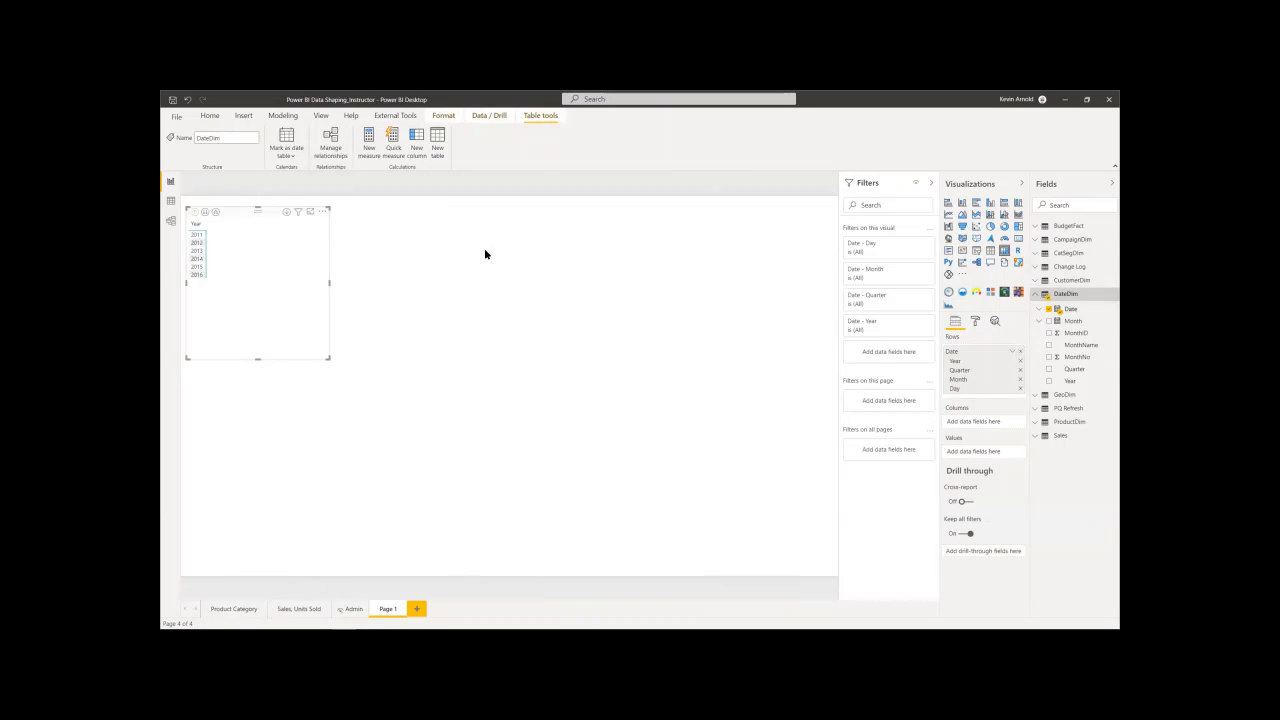
pyautogui.click(1040, 310)
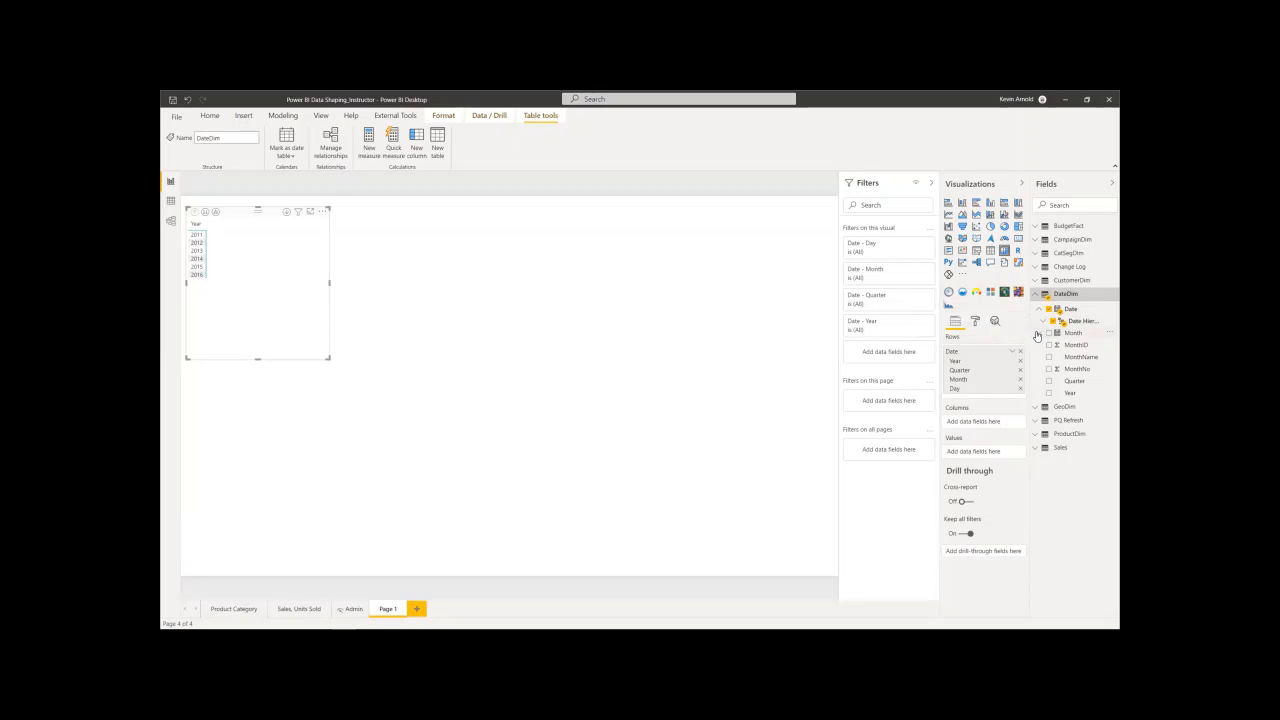
pyautogui.click(1042, 333)
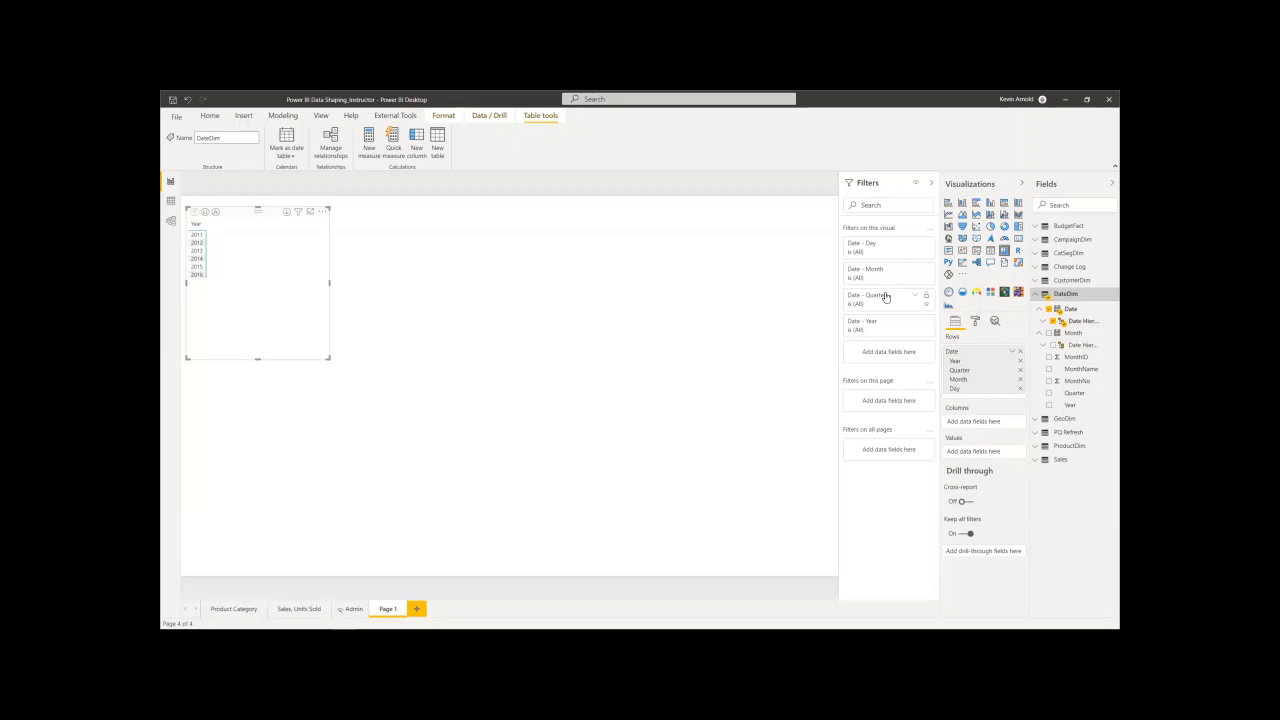
# - Remove the Year, Quarter, Month and Day levels of the Date hierarchy from the matrix rows
pyautogui.click(1020, 362)
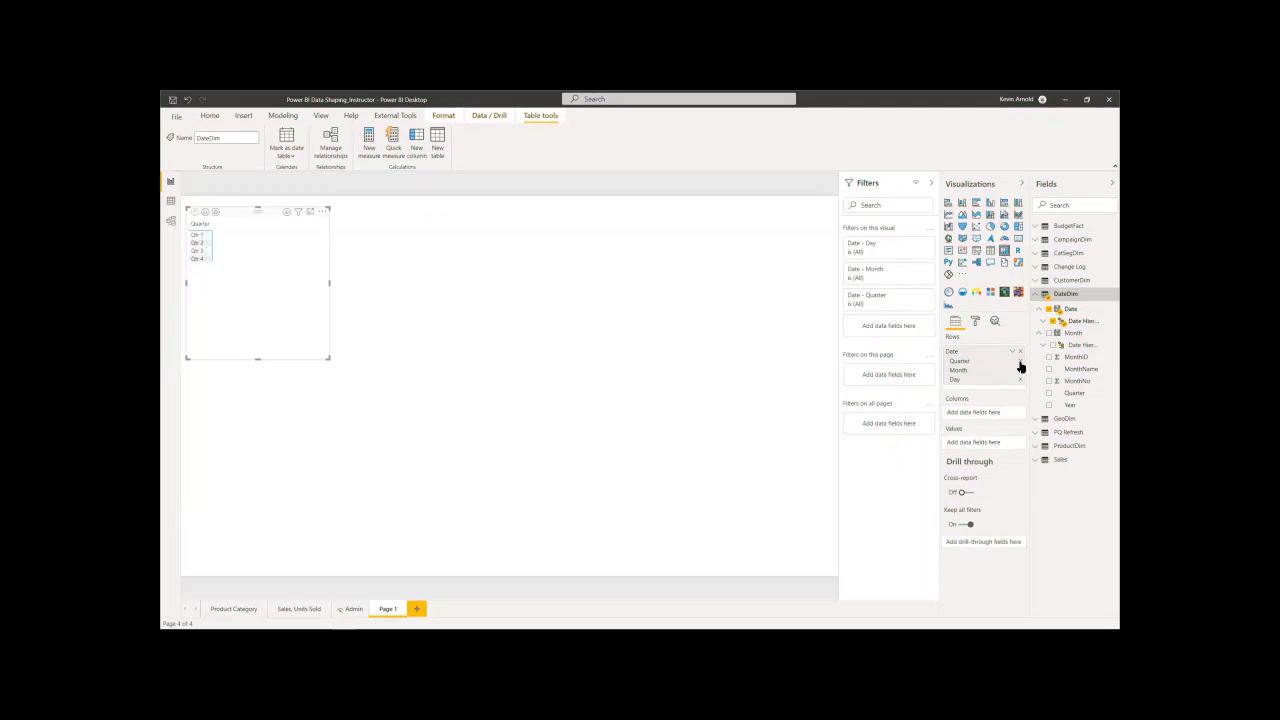
pyautogui.click(1020, 362)
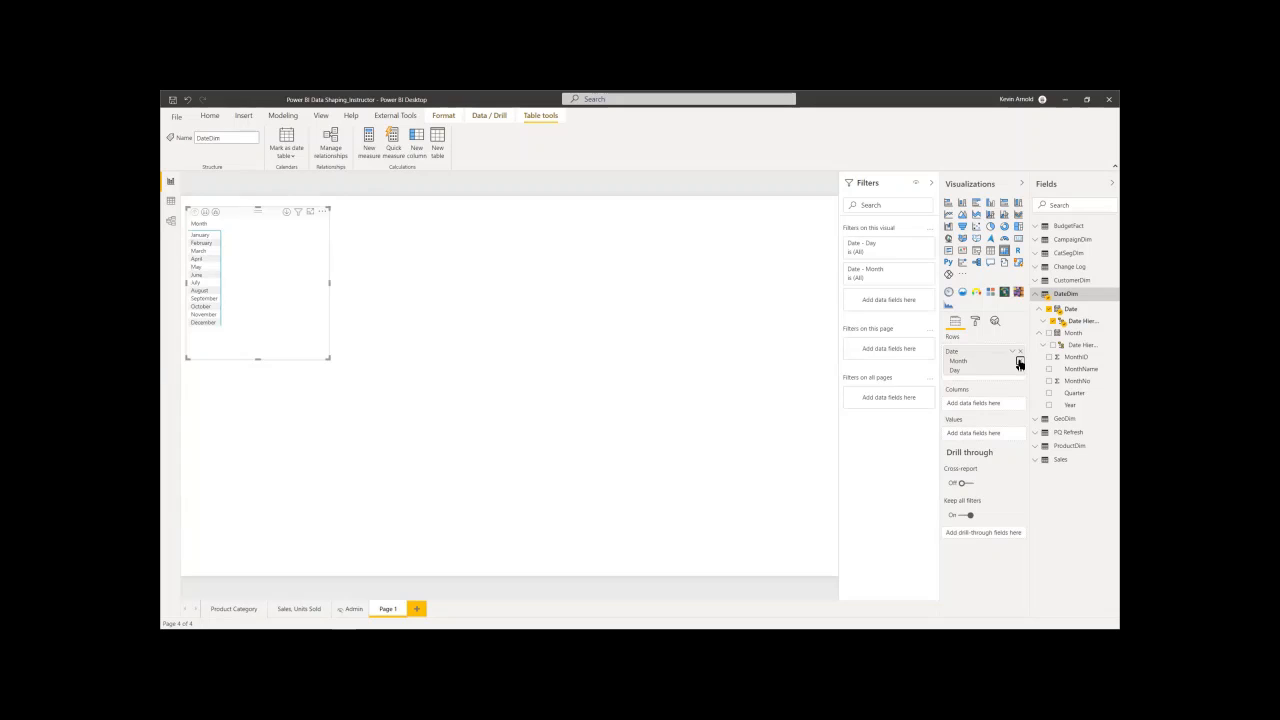
pyautogui.click(1020, 362)
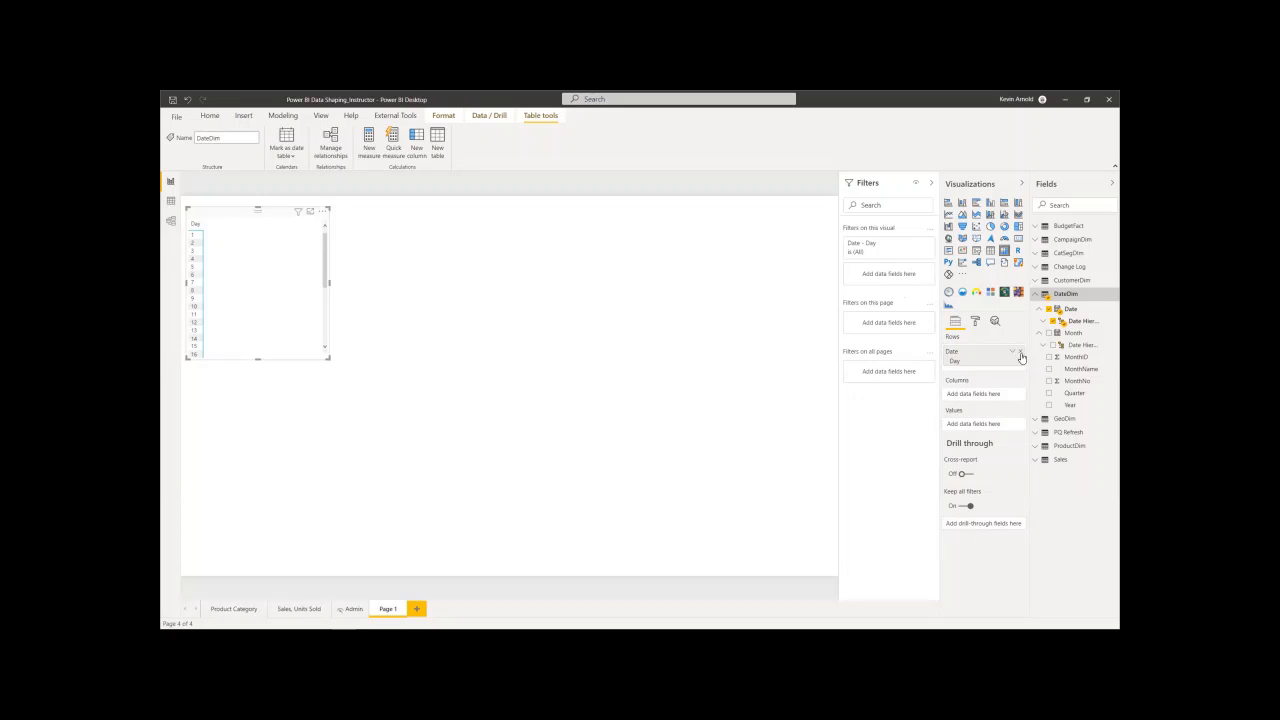
pyautogui.click(1025, 364)
# - Turn on View hidden for the report's field list and check that the option is enabled
pyautogui.rightClick(1070, 509)
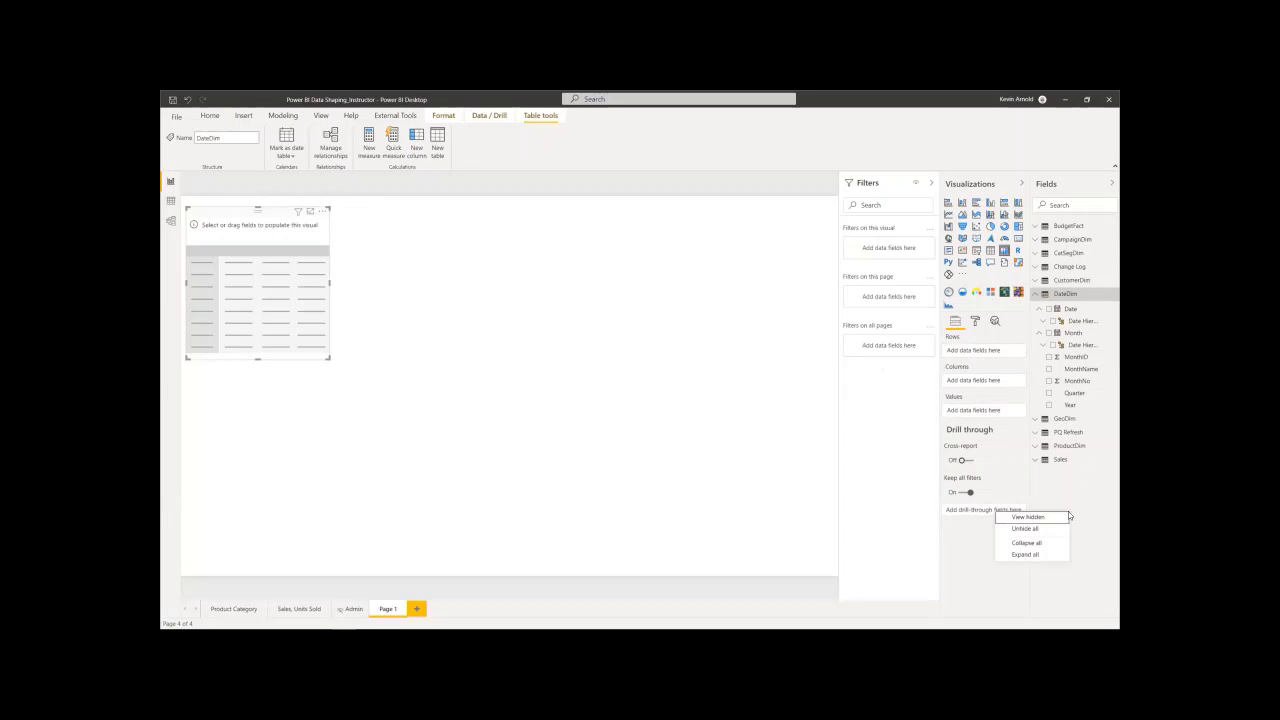
pyautogui.click(1045, 521)
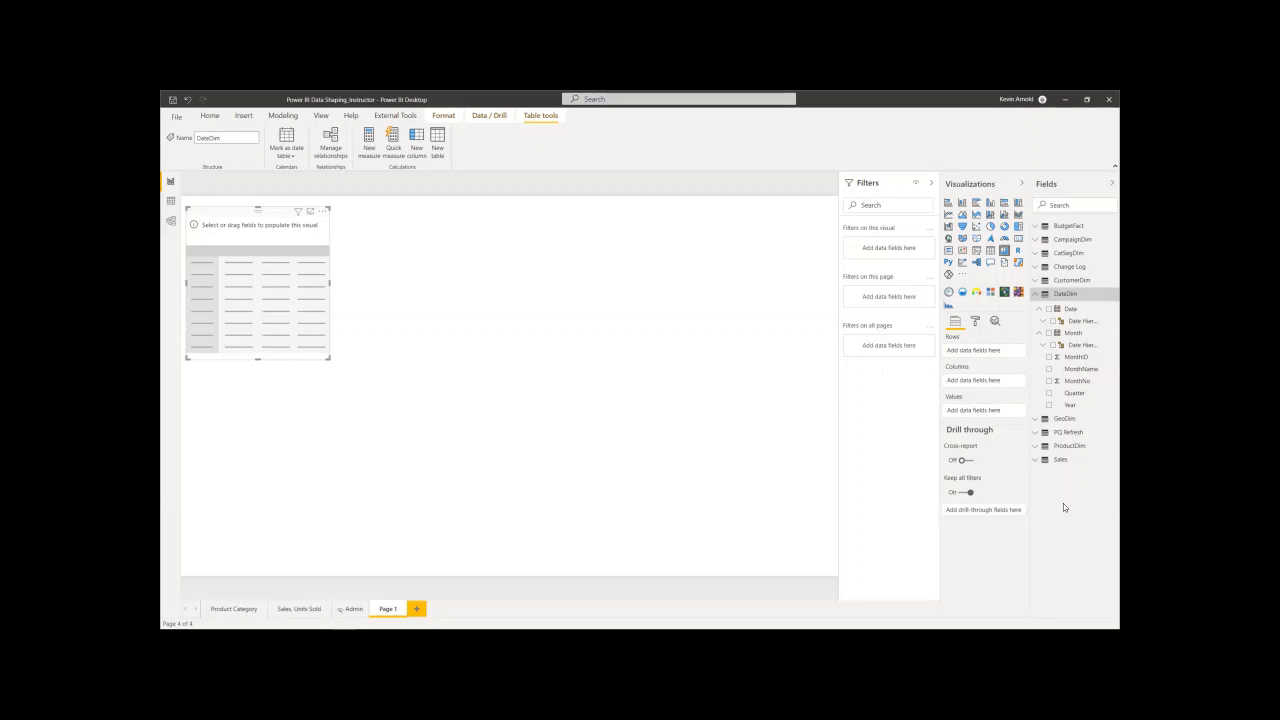
pyautogui.rightClick(1063, 507)
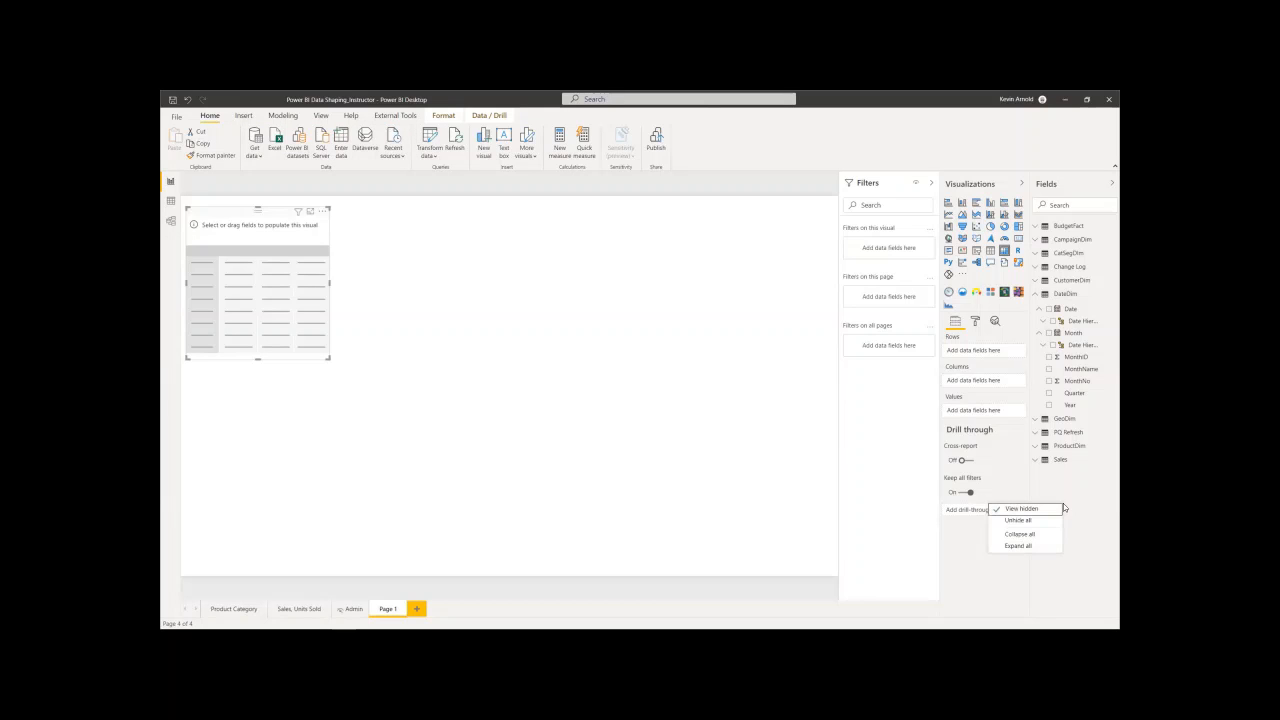
pyautogui.click(1077, 482)
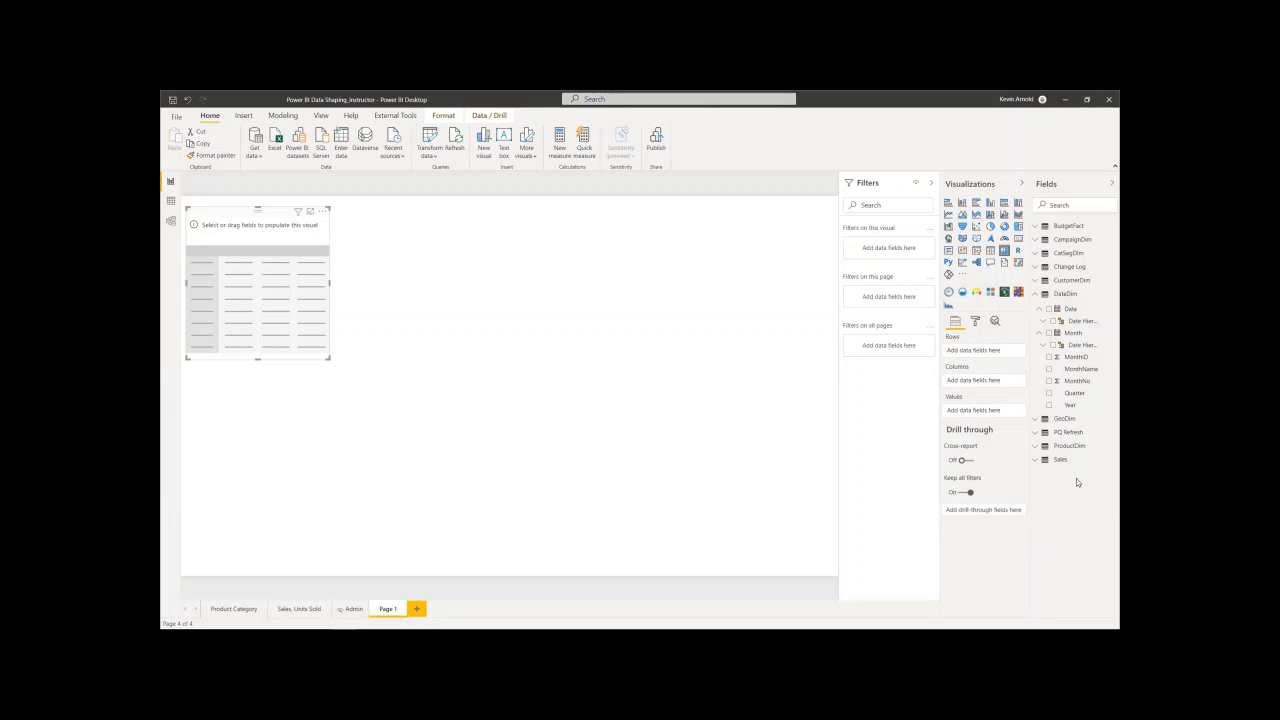
# - Examine the DateDim table's date and month columns in the data view and return to the report page
pyautogui.click(171, 203)
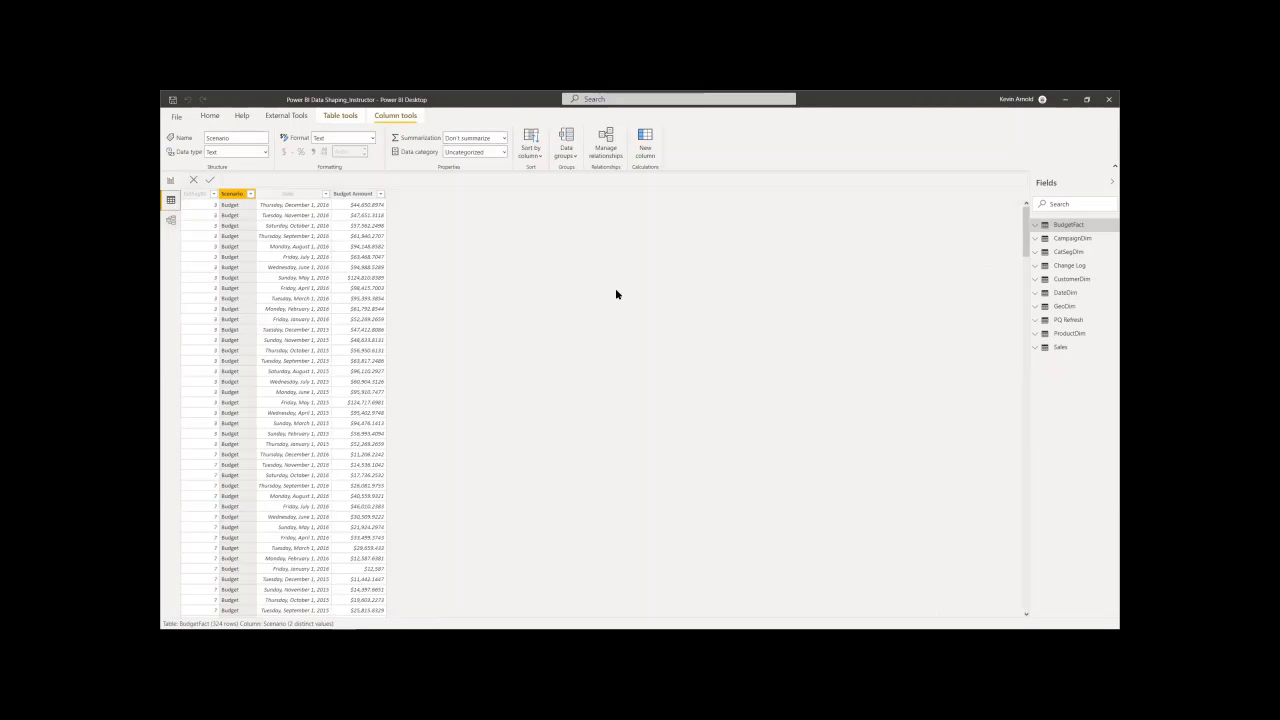
pyautogui.click(1063, 293)
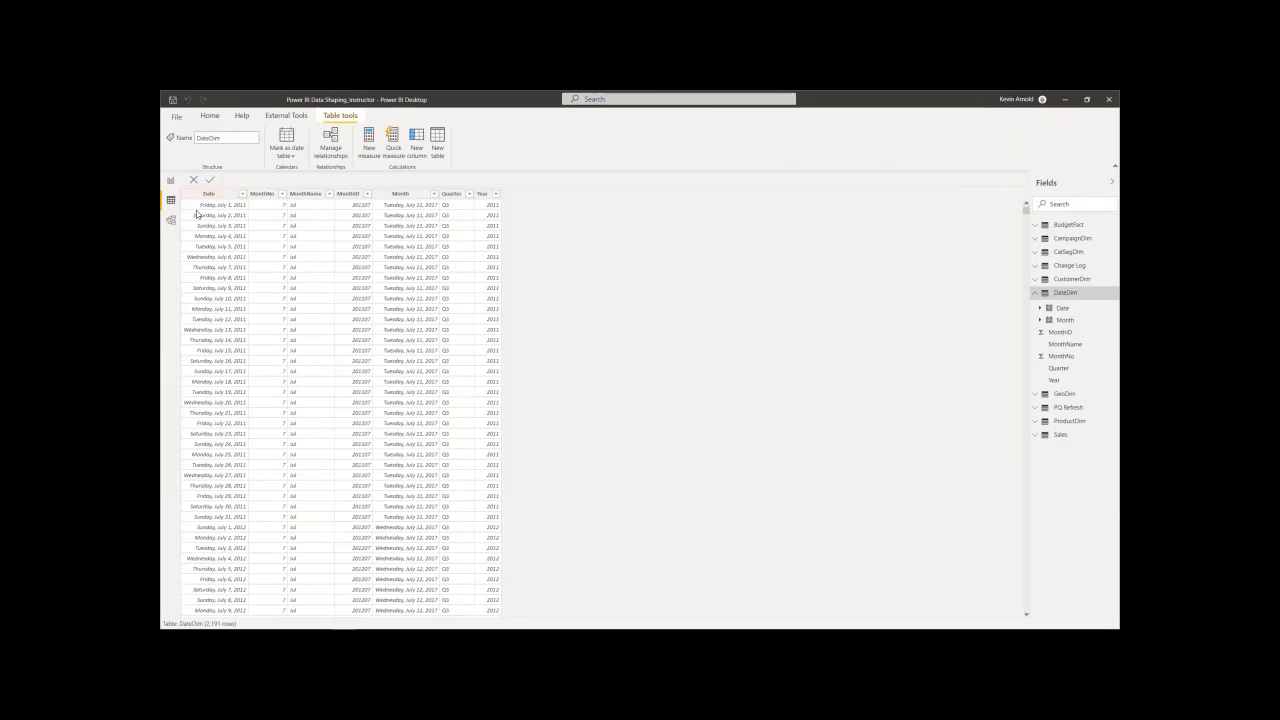
pyautogui.click(171, 181)
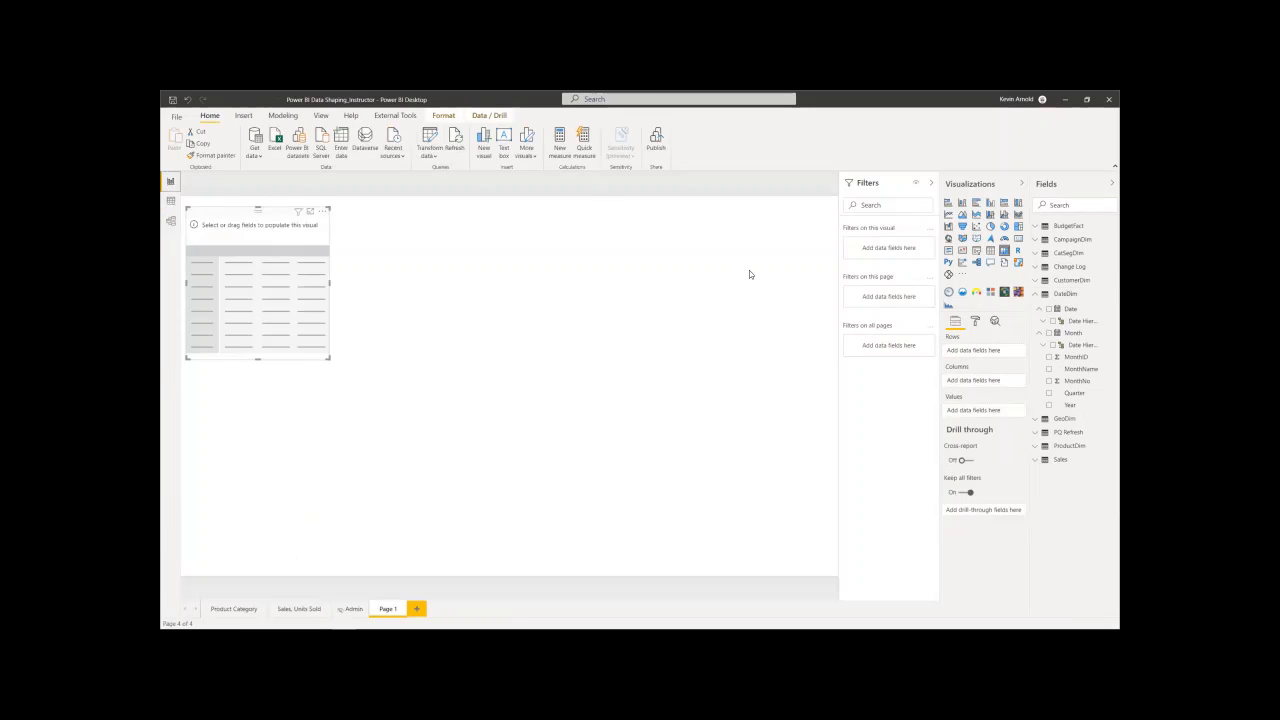
# - Check the available options for DateDim's Date field without changing any of them
pyautogui.click(1040, 310)
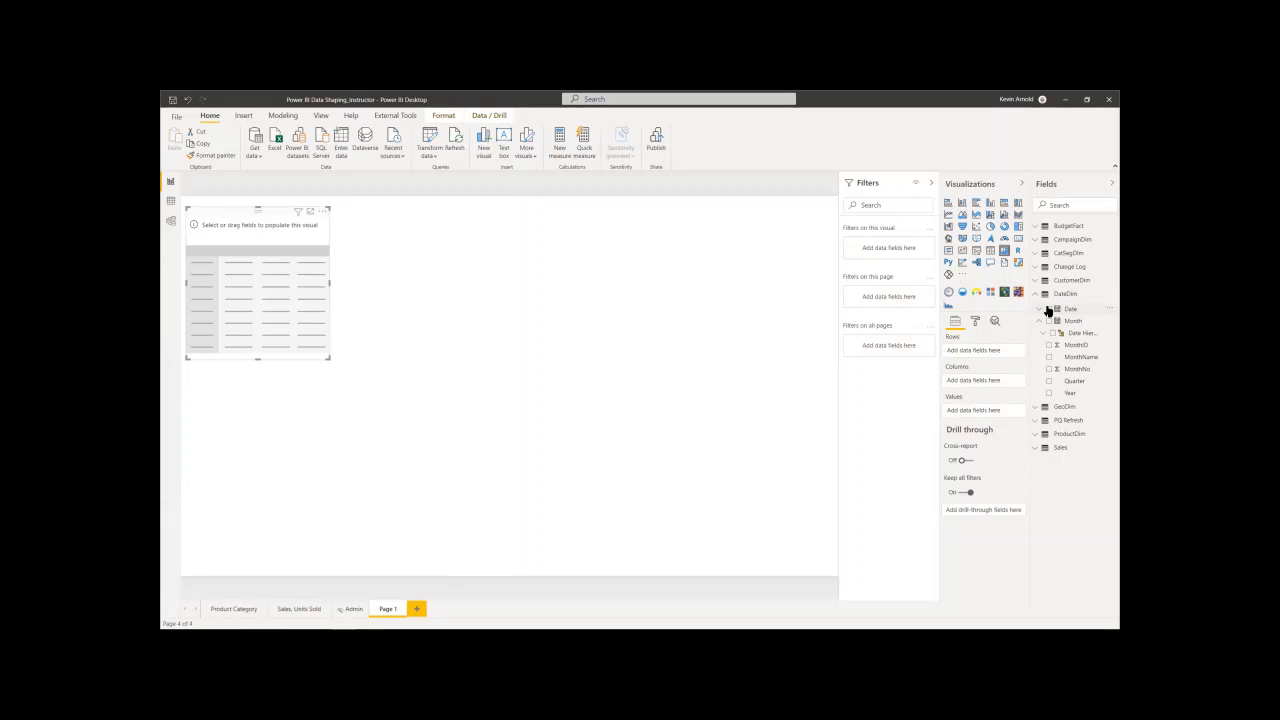
pyautogui.click(1040, 309)
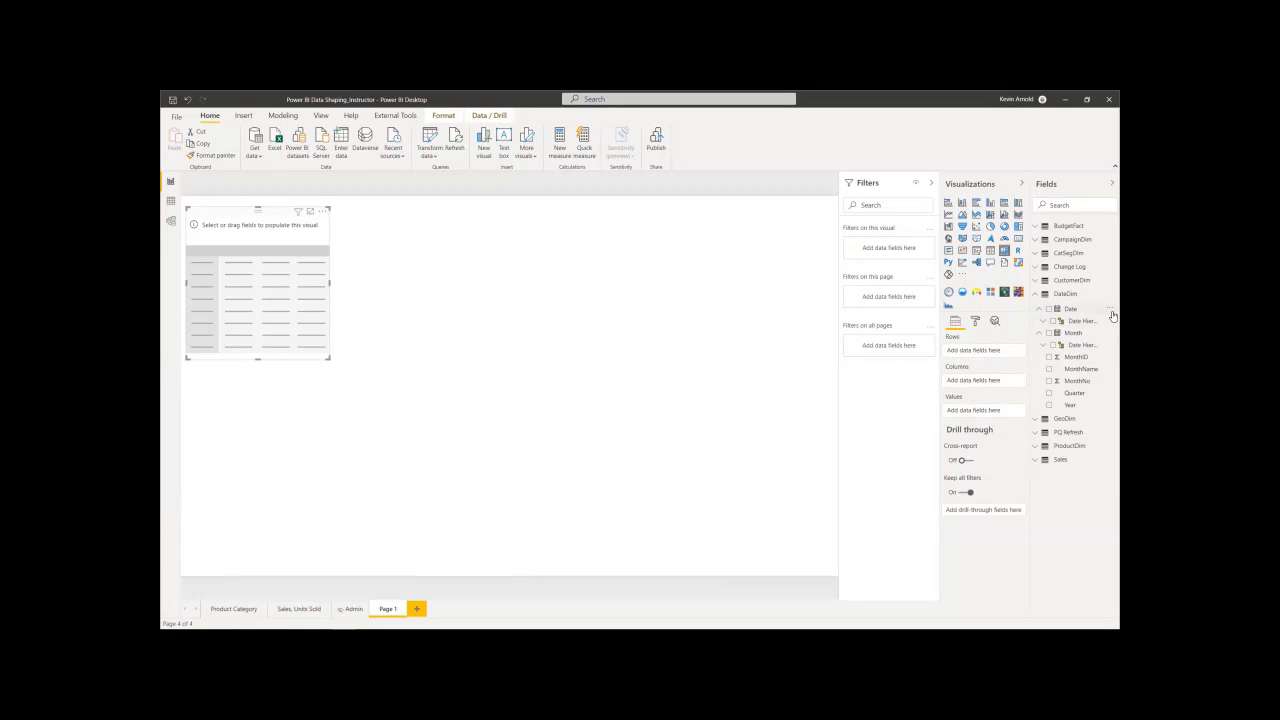
pyautogui.click(1110, 310)
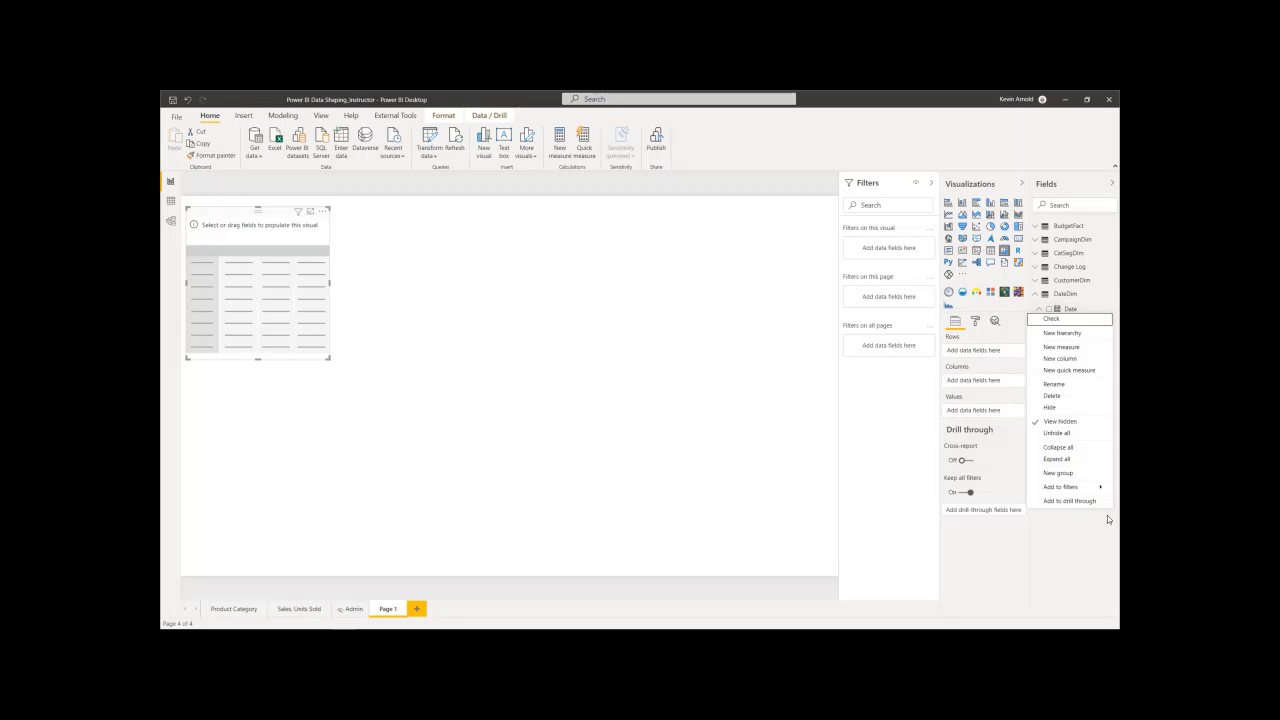
pyautogui.click(1081, 550)
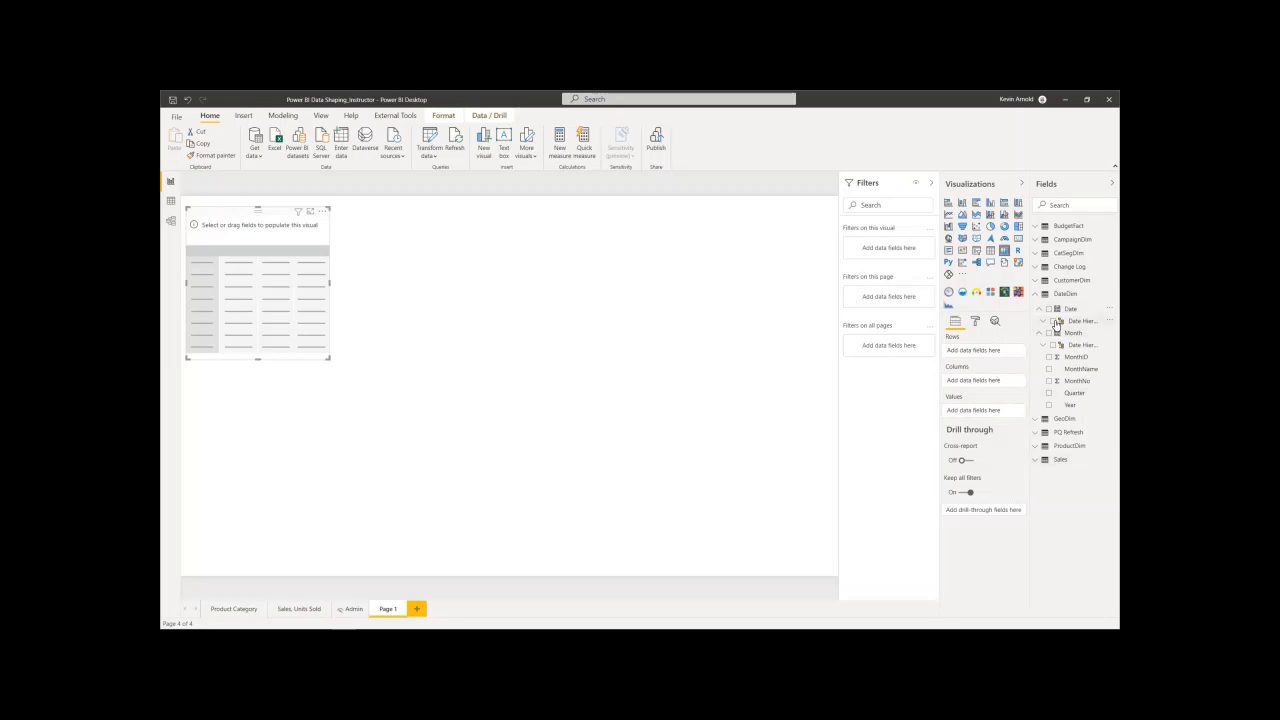
# - Add the Month and Day levels of DateDim's Date hierarchy to the matrix rows and expand all months to show their days
pyautogui.click(1043, 321)
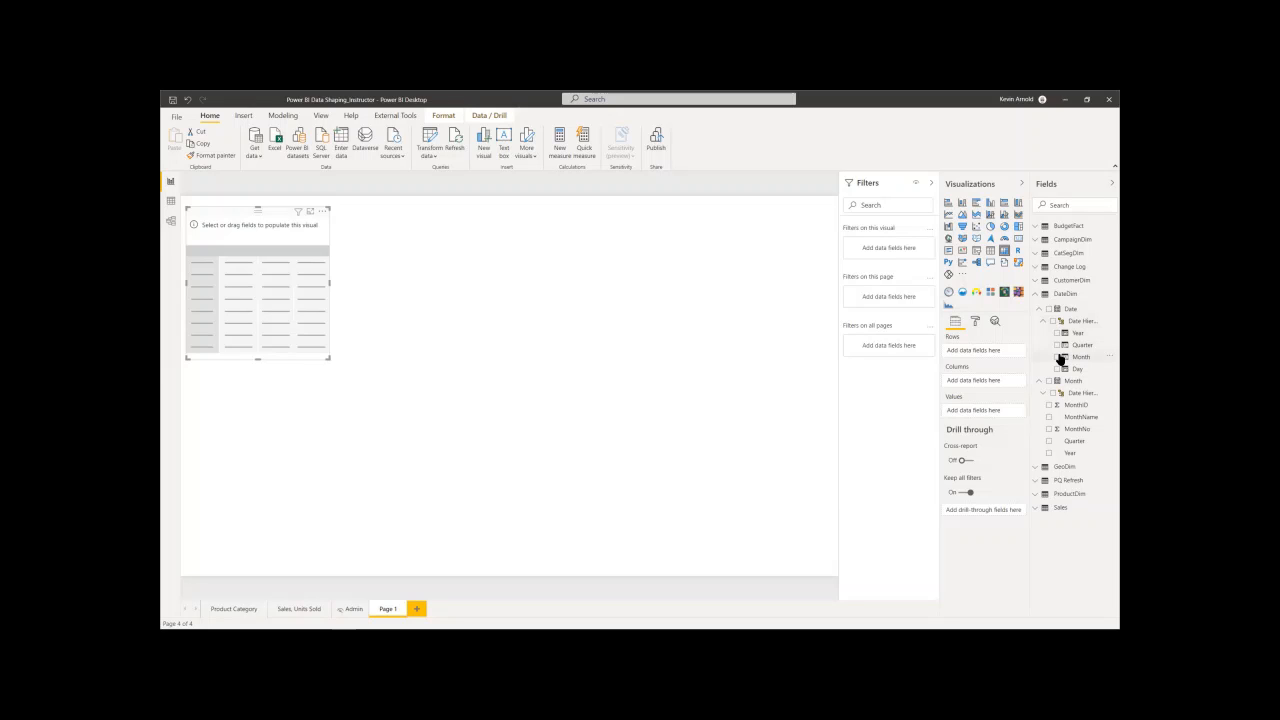
pyautogui.click(1058, 357)
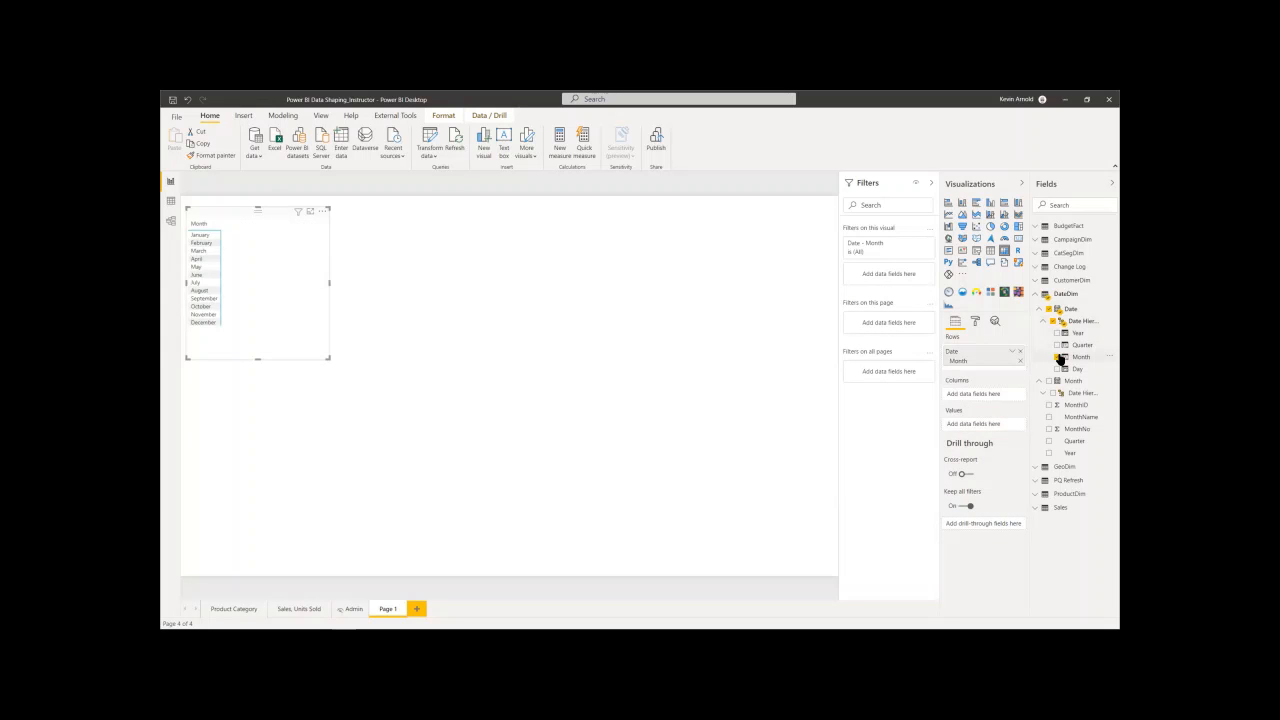
pyautogui.click(1058, 369)
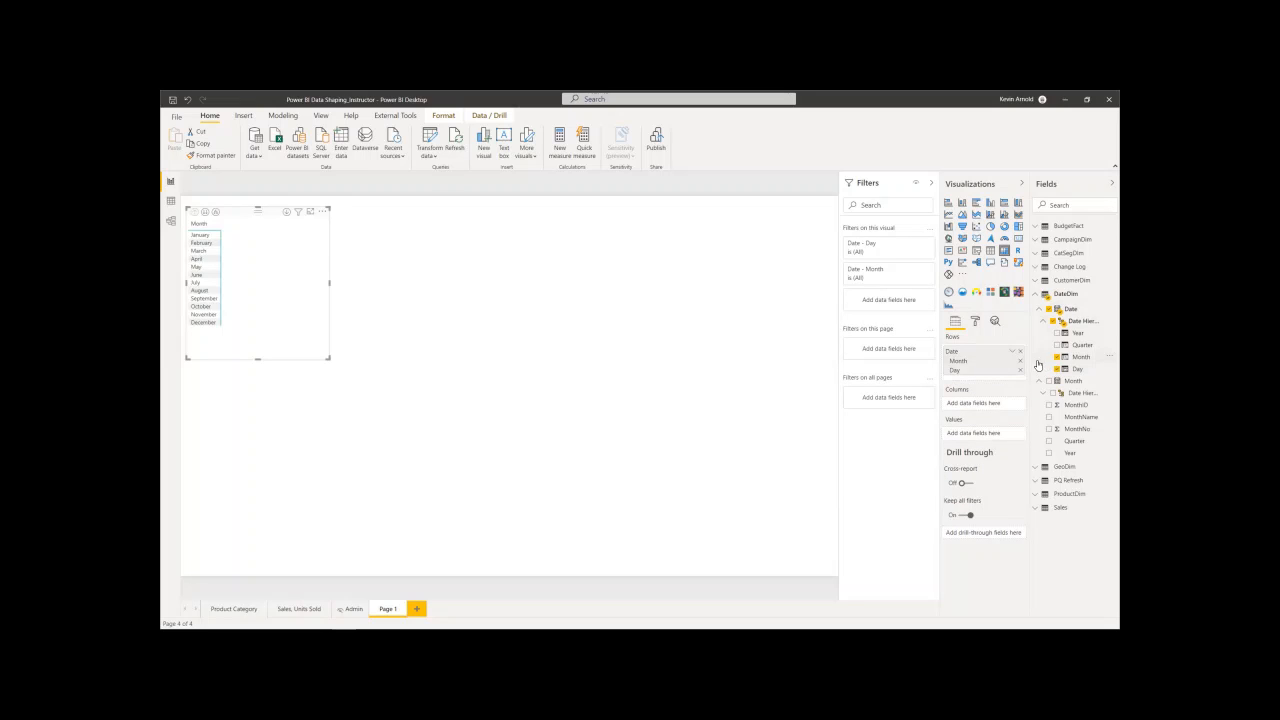
pyautogui.click(216, 214)
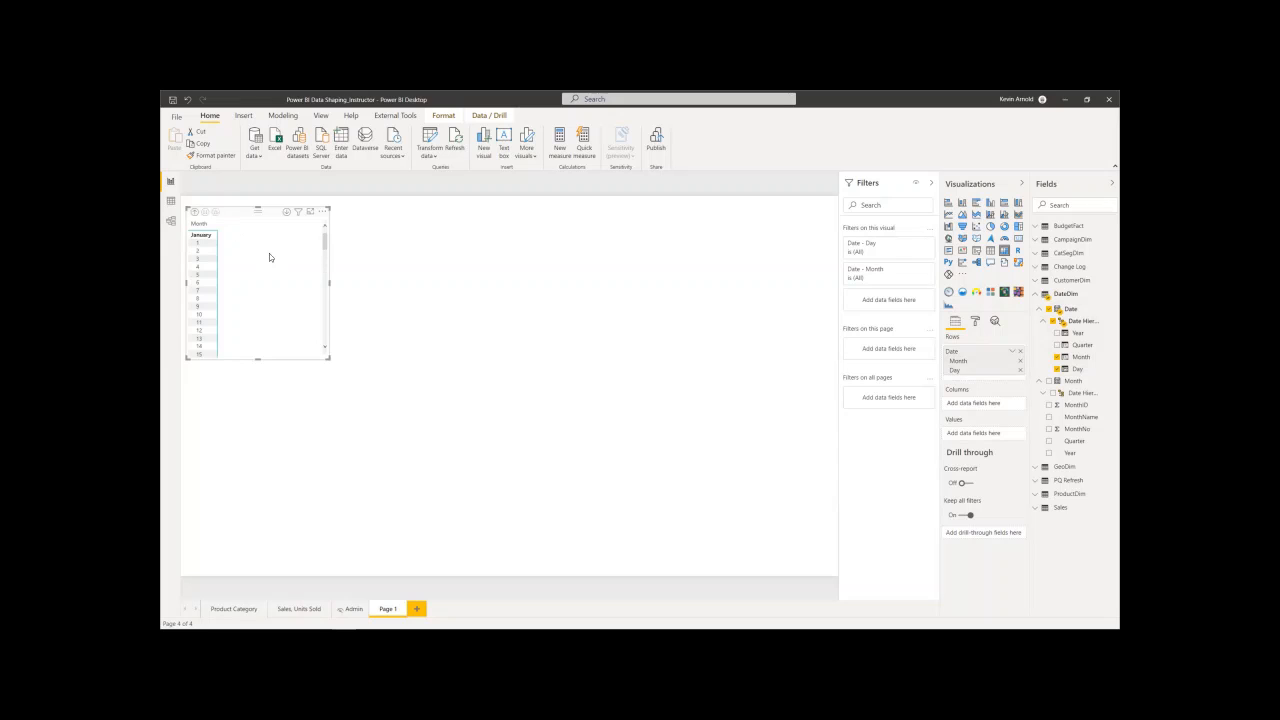
# - Widen the matrix visual across the page and convert it to a table
pyautogui.moveTo(330, 282); pyautogui.dragTo(432, 282)
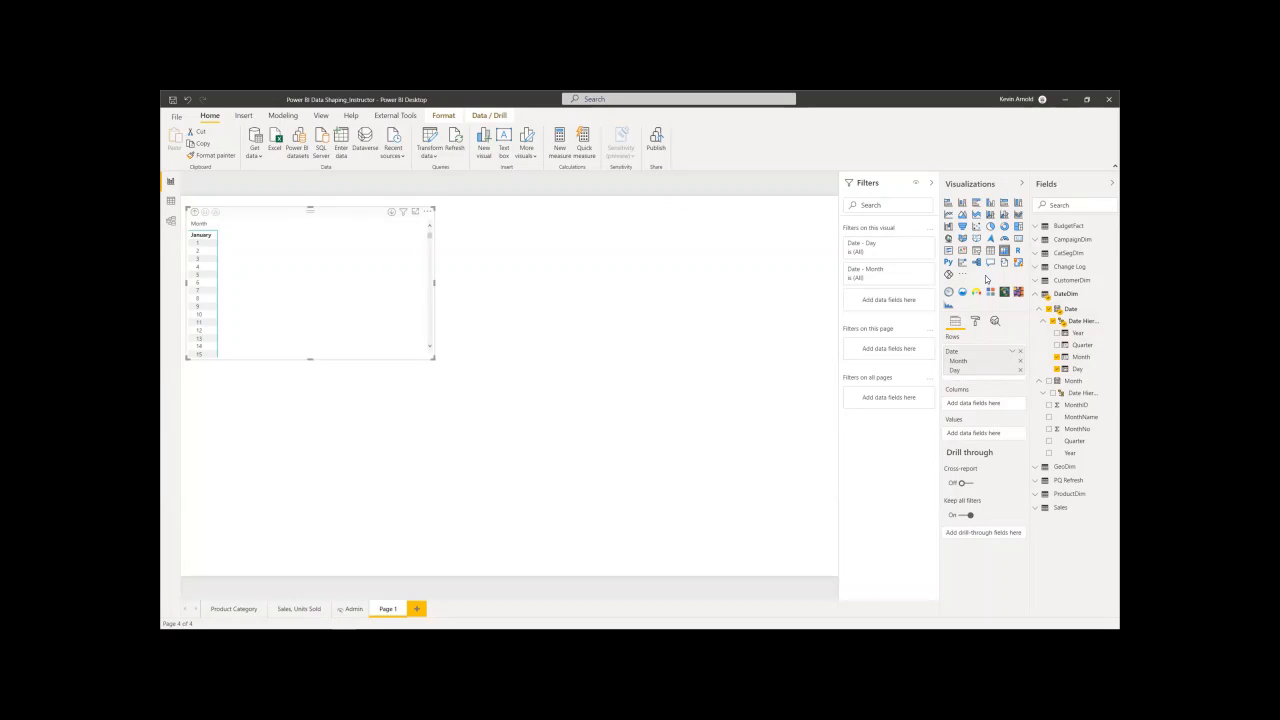
pyautogui.click(990, 250)
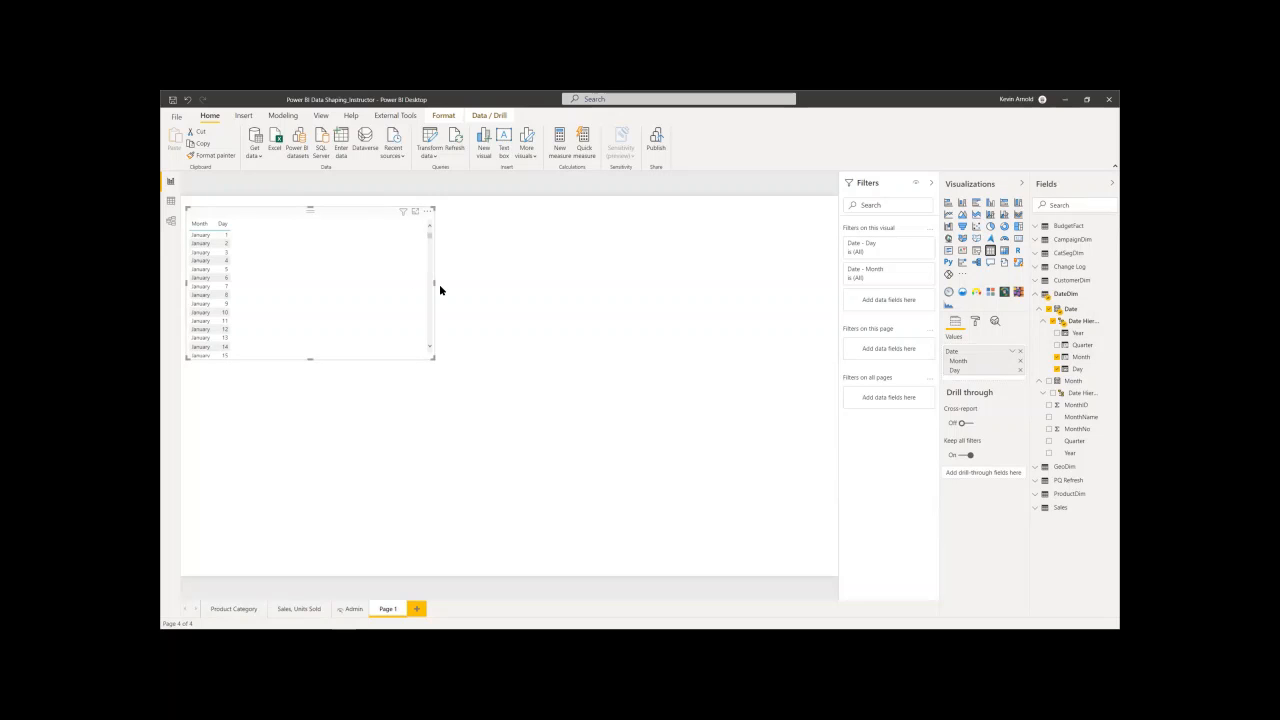
pyautogui.moveTo(521, 284); pyautogui.dragTo(554, 284)
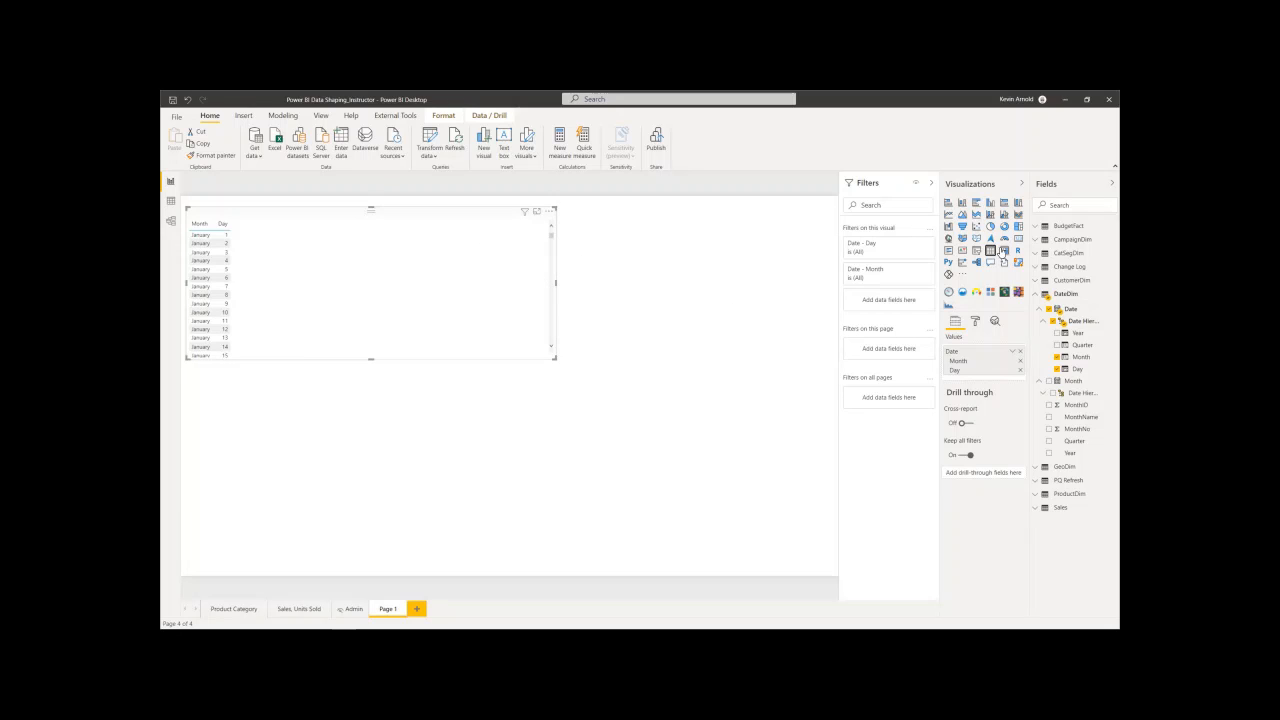
pyautogui.click(1004, 251)
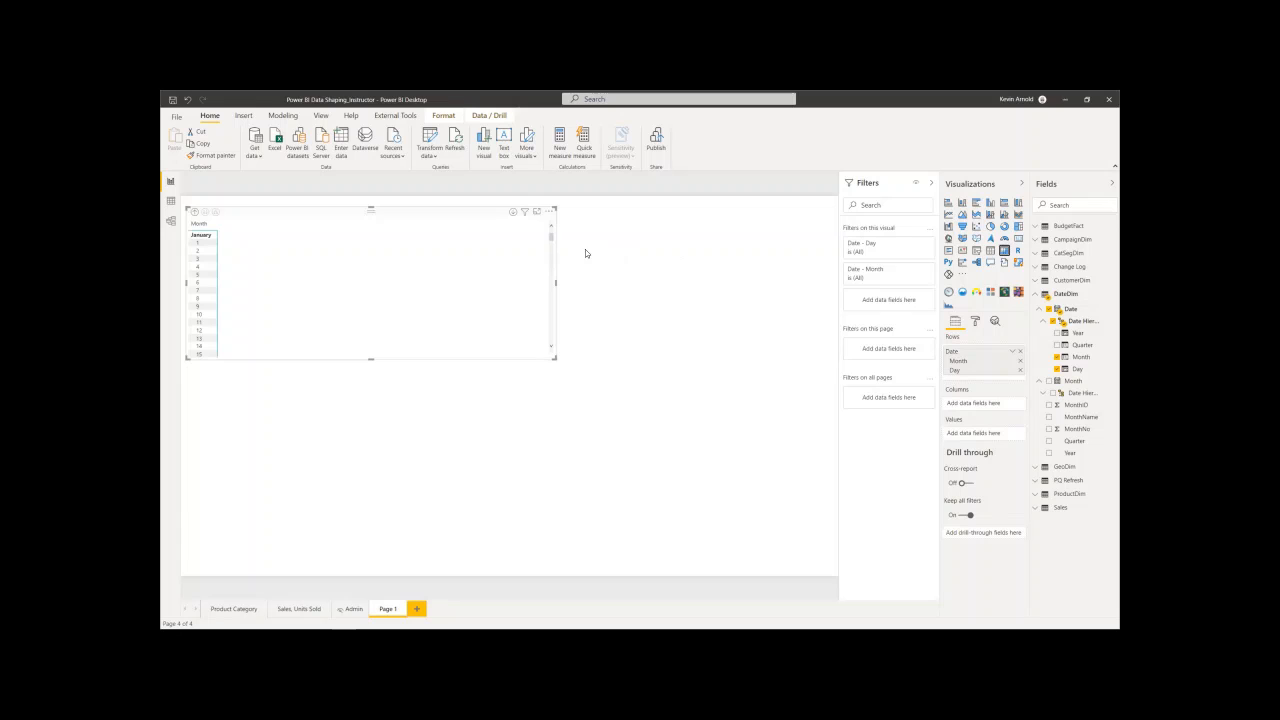
pyautogui.click(512, 213)
pyautogui.click(991, 251)
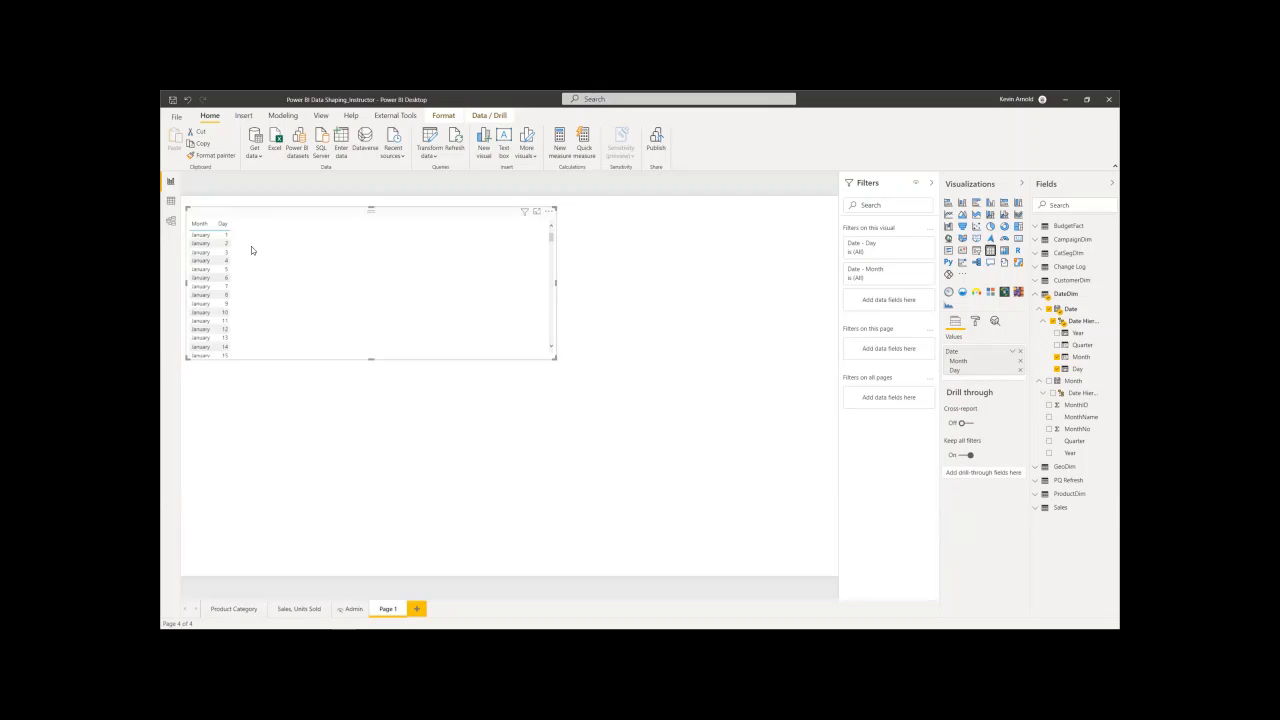
# - Add BudgetFact's Budget Amount field and the Sales measure from the Sales table to the table visual
pyautogui.click(1037, 229)
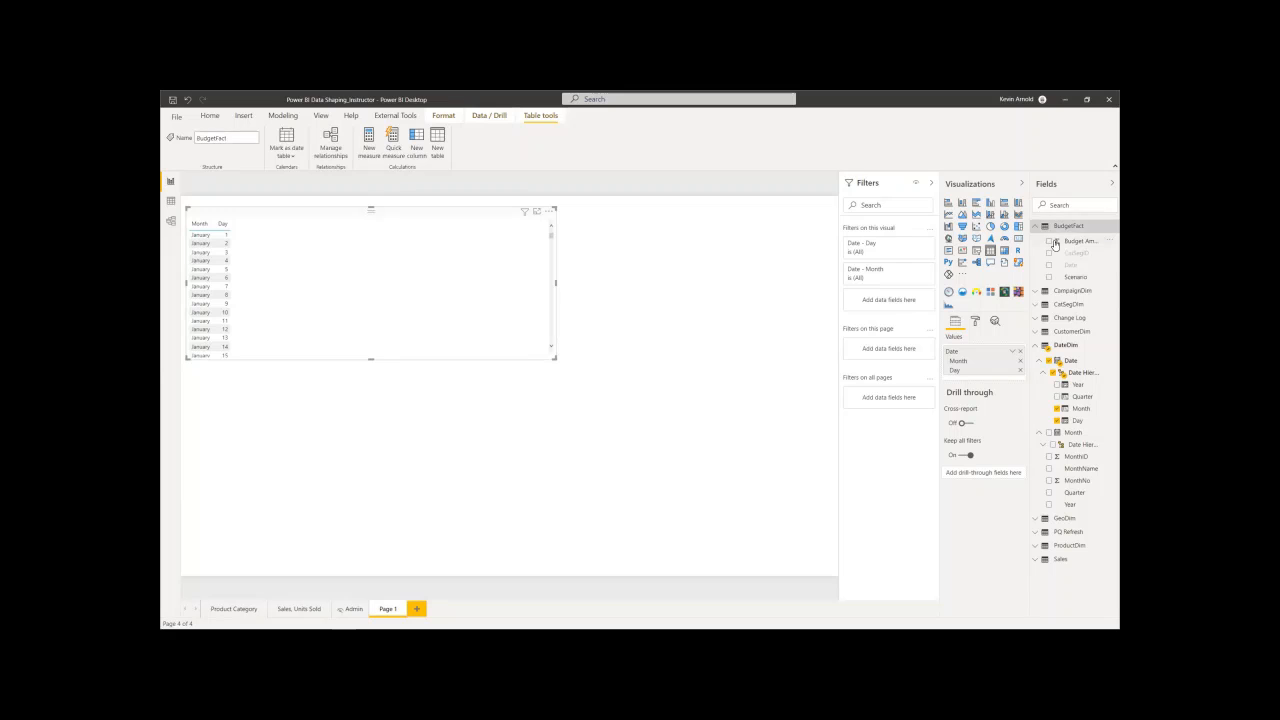
pyautogui.click(1048, 243)
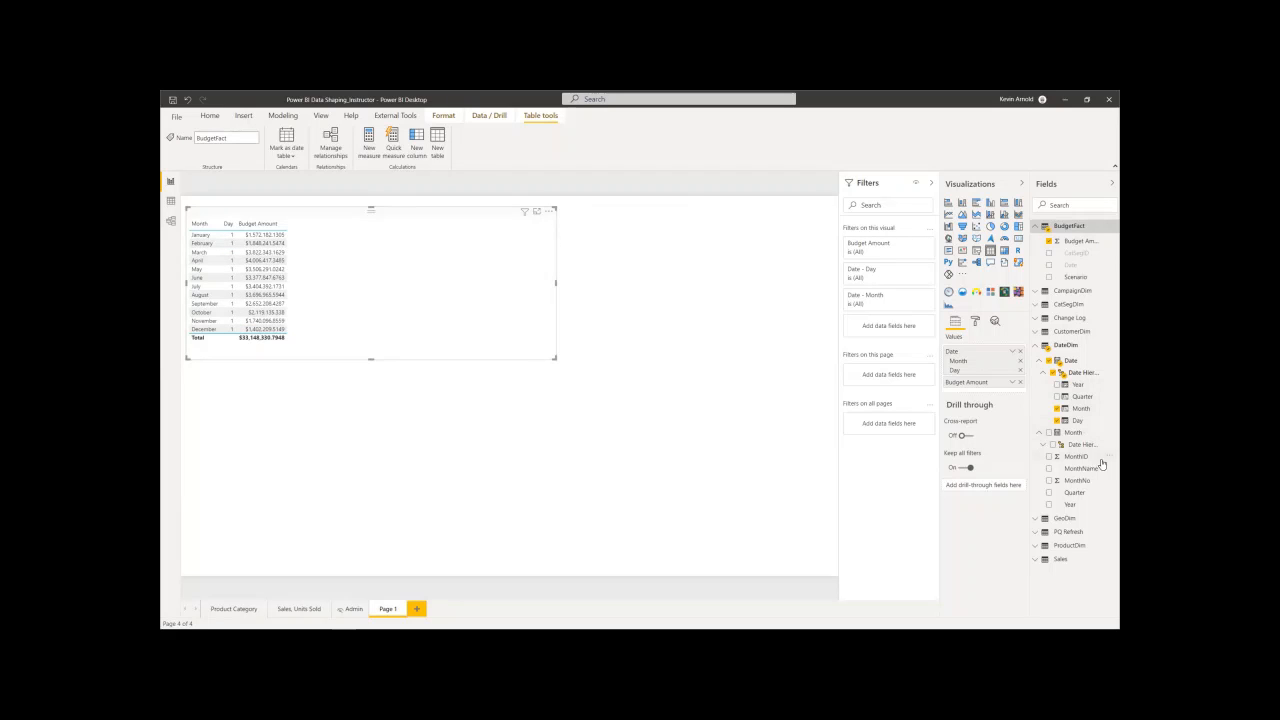
pyautogui.click(1040, 345)
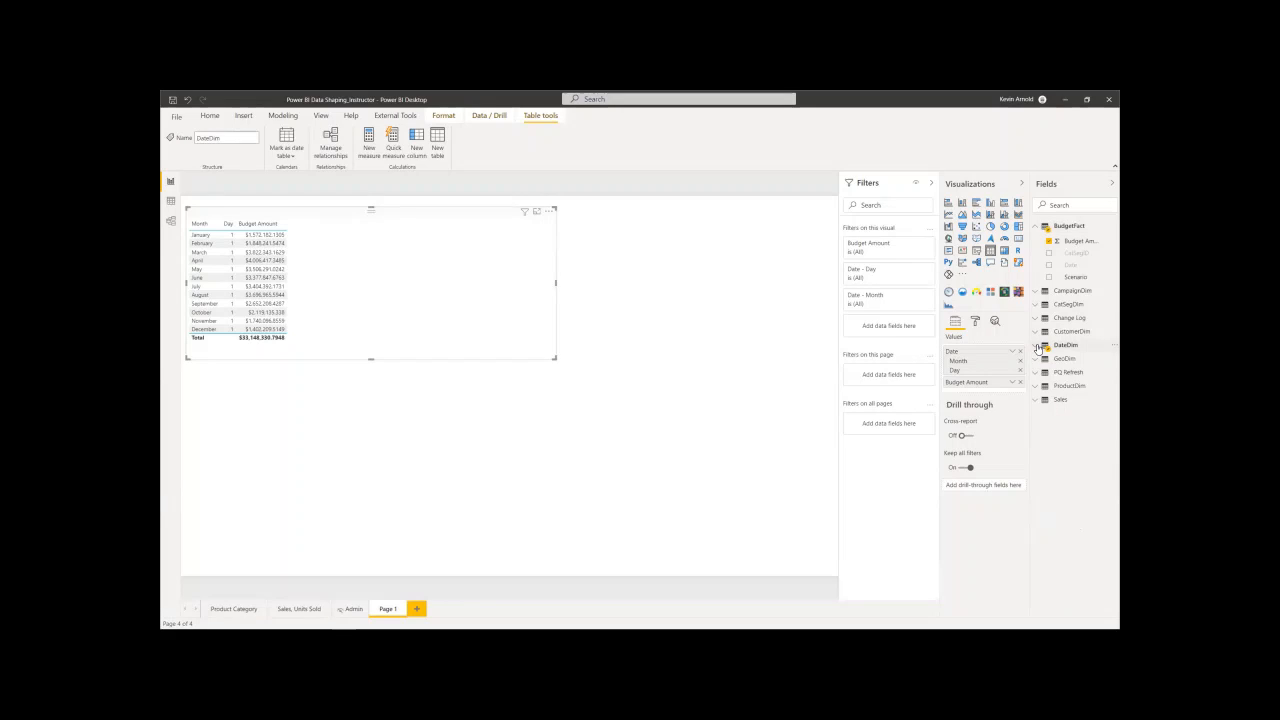
pyautogui.click(1038, 400)
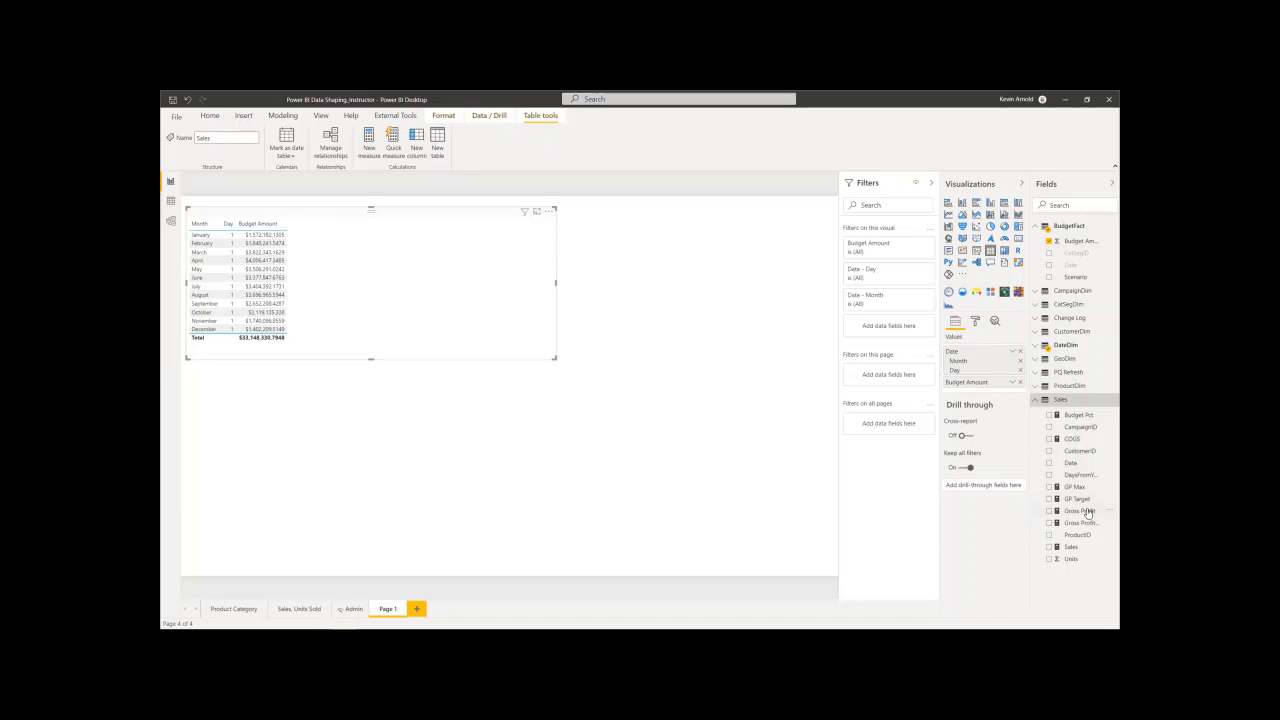
pyautogui.click(1049, 547)
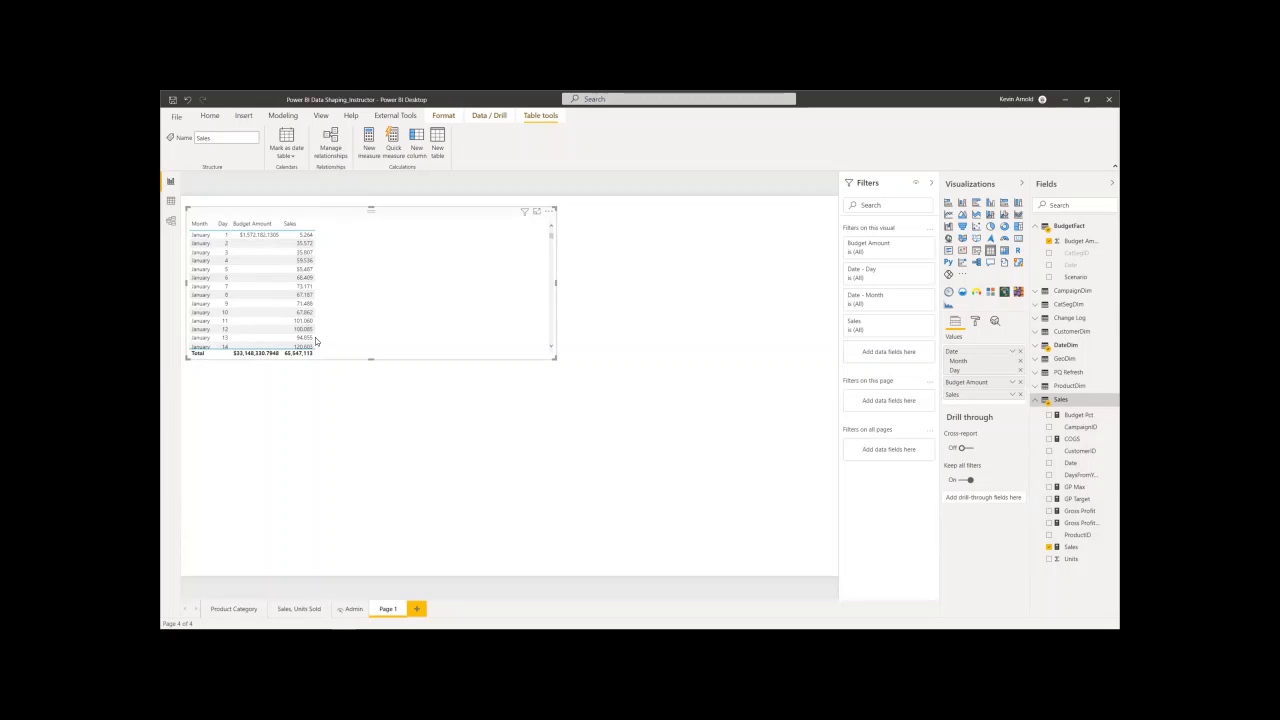
# - Enlarge the table visual and remove the Day level from its values
pyautogui.moveTo(556, 358); pyautogui.dragTo(613, 439)
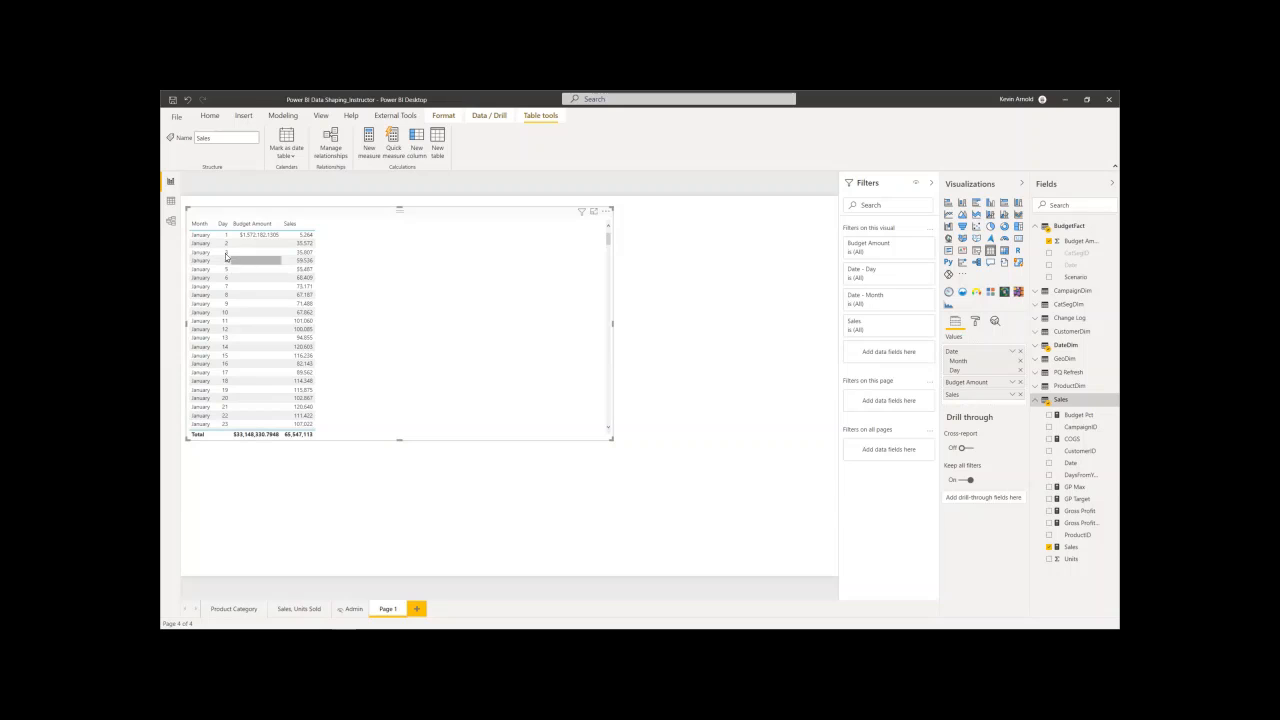
pyautogui.click(1020, 371)
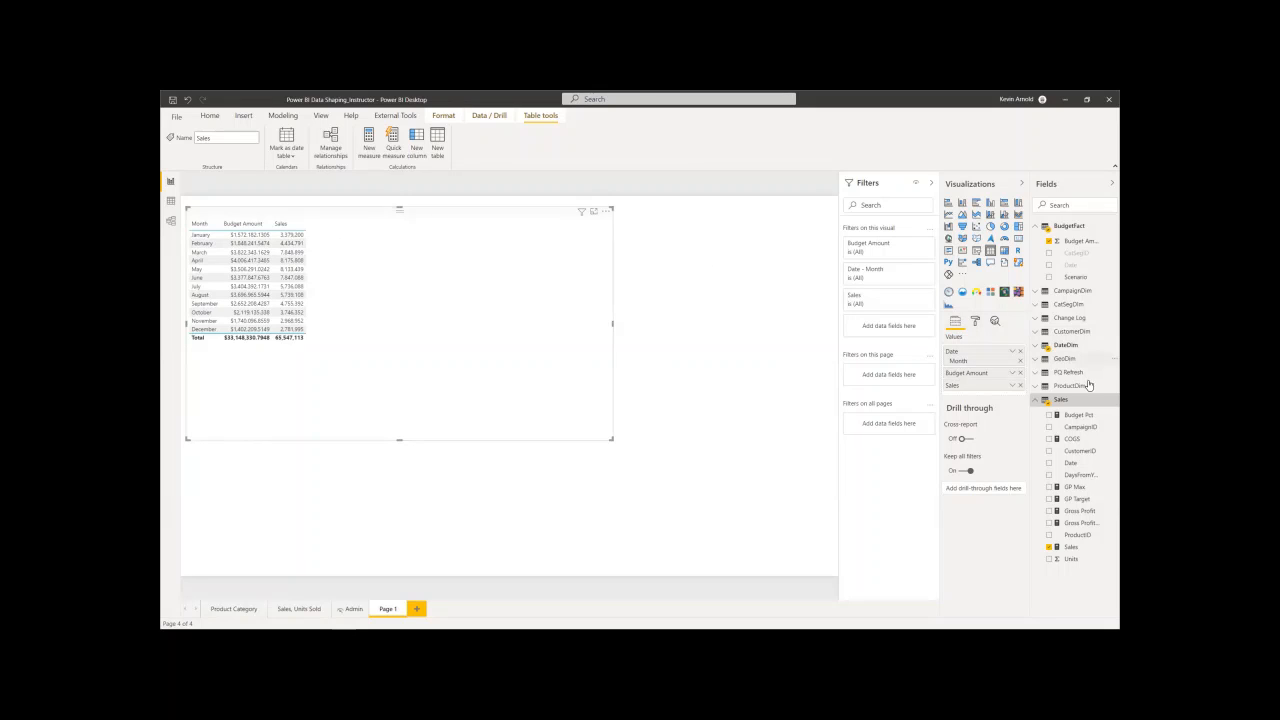
pyautogui.click(771, 274)
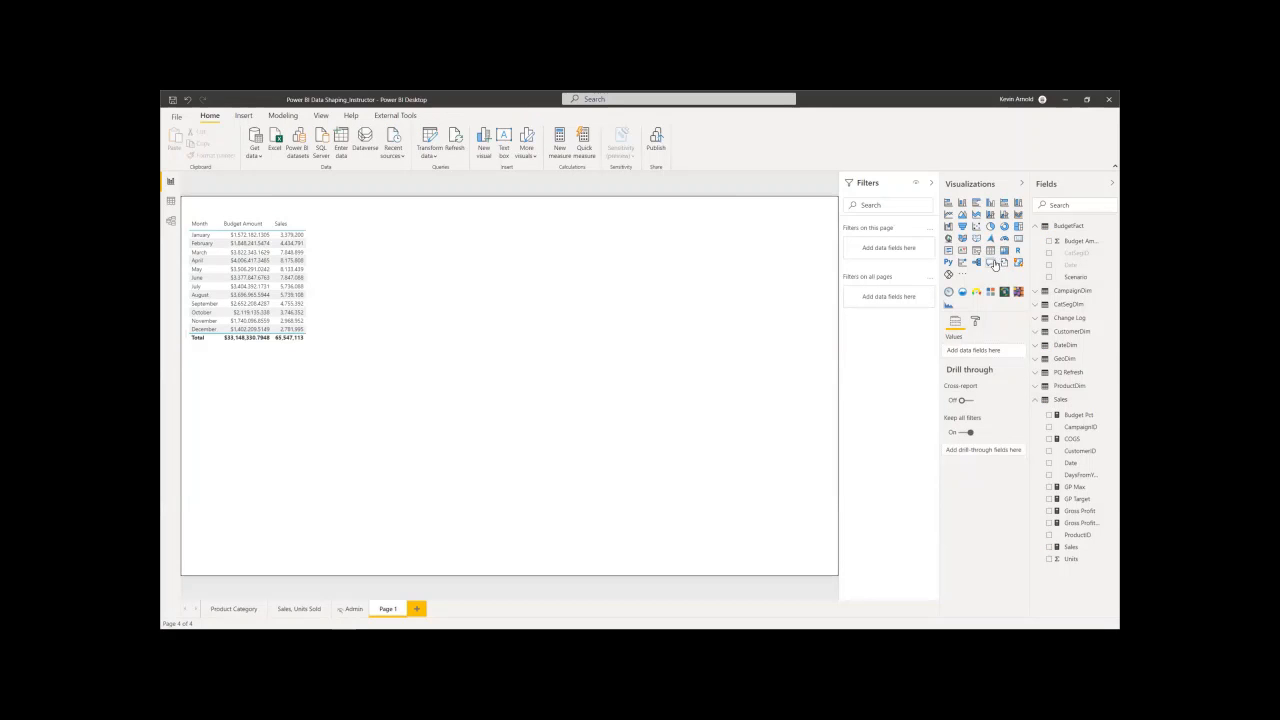
# - Add BudgetFact's Scenario field as a filter on this page and limit it to Budget
pyautogui.click(348, 262)
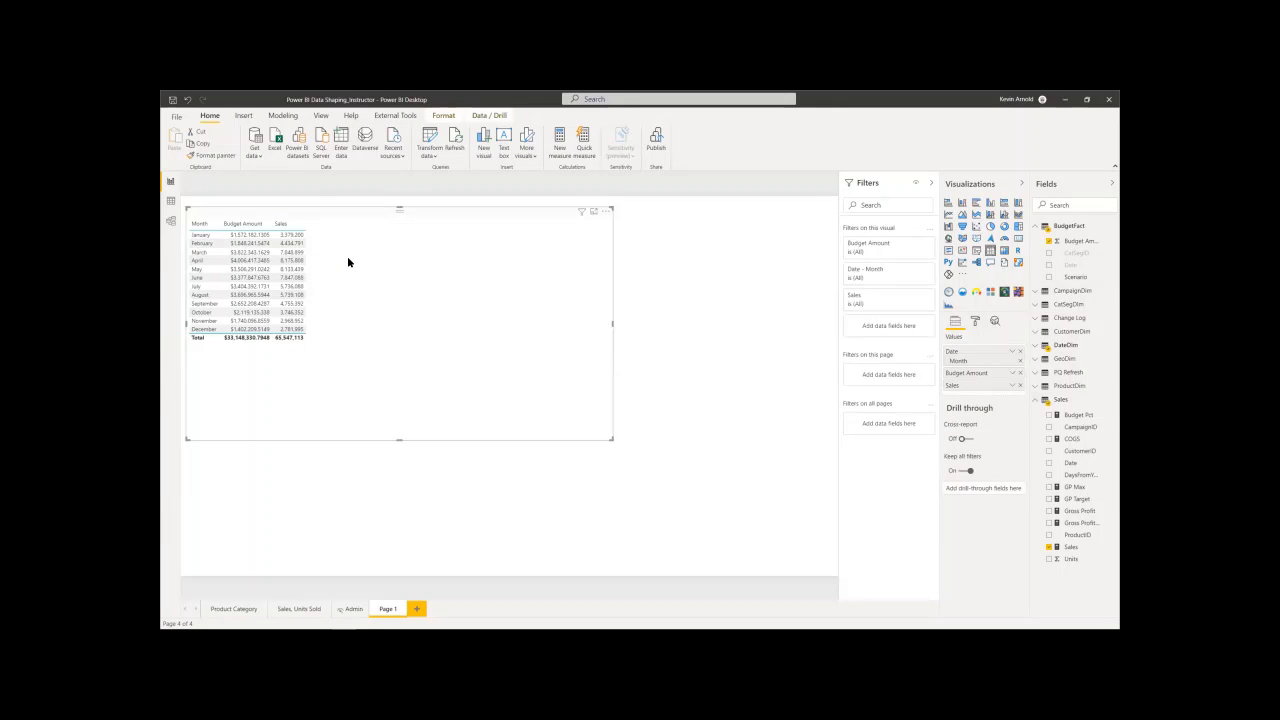
pyautogui.moveTo(1073, 277); pyautogui.dragTo(884, 370)
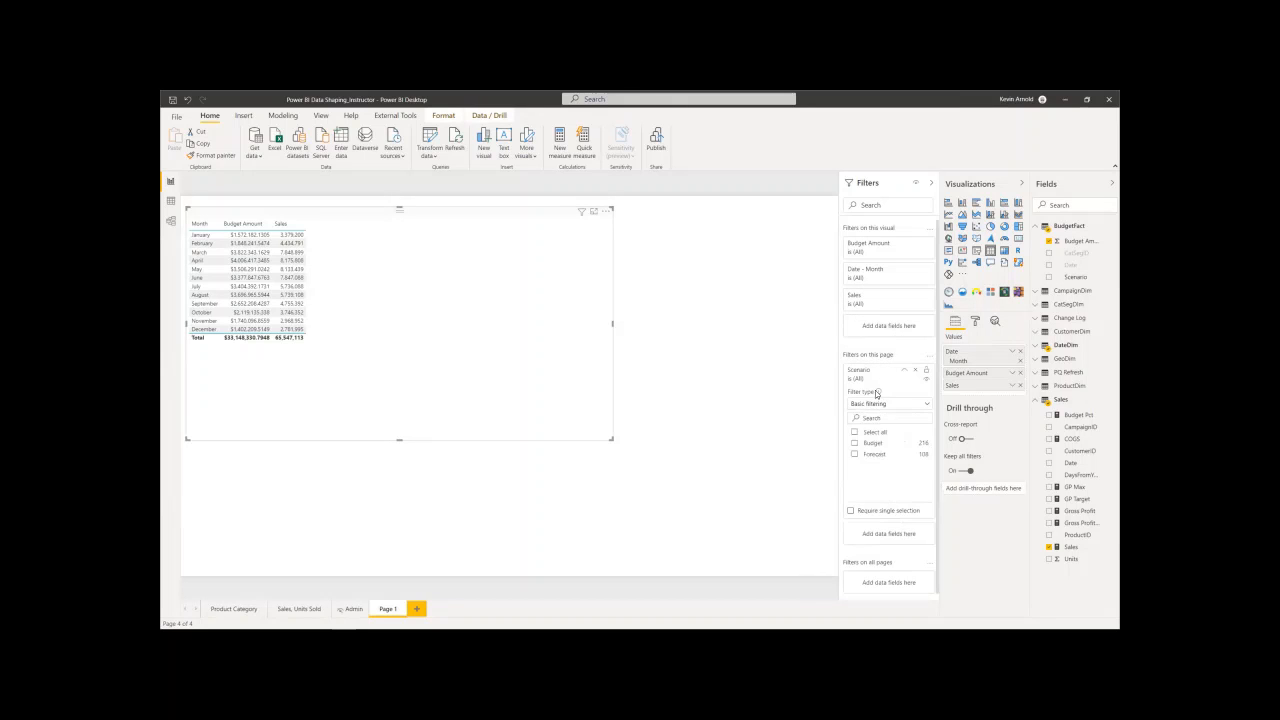
pyautogui.click(854, 443)
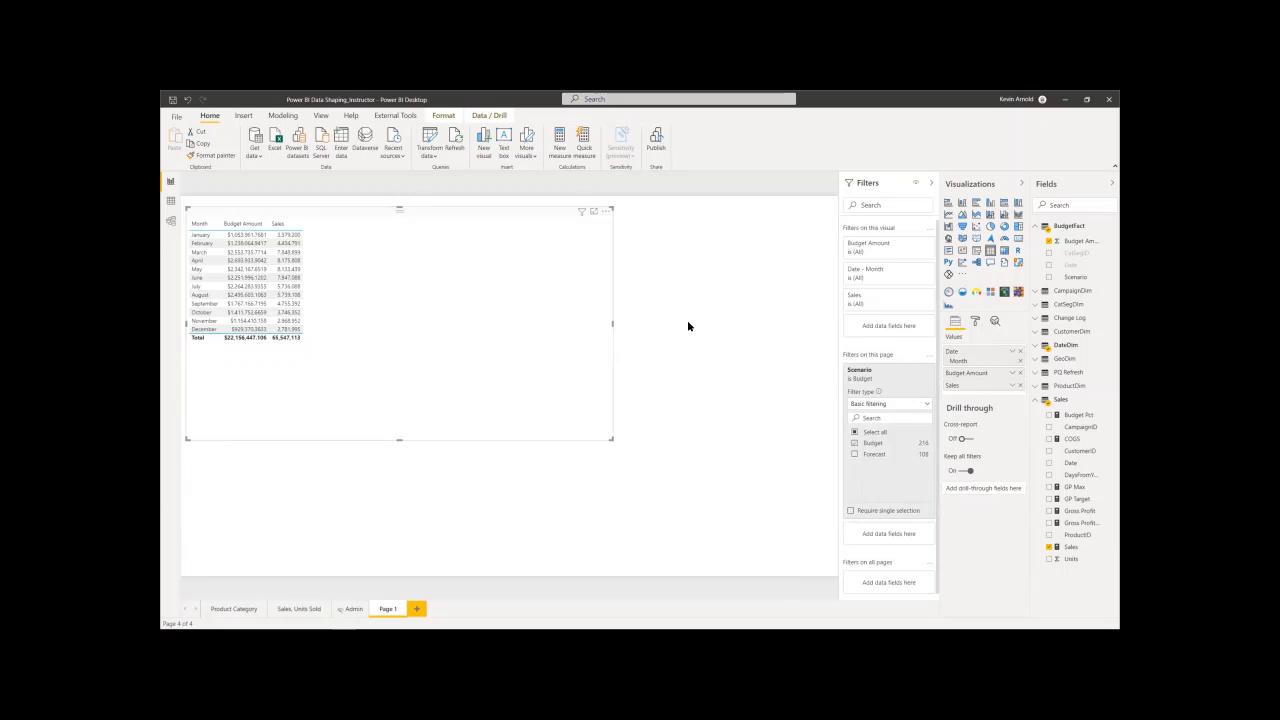
# - Switch the Scenario page filter to Forecast for comparison and set it back to Budget
pyautogui.click(854, 453)
pyautogui.click(854, 444)
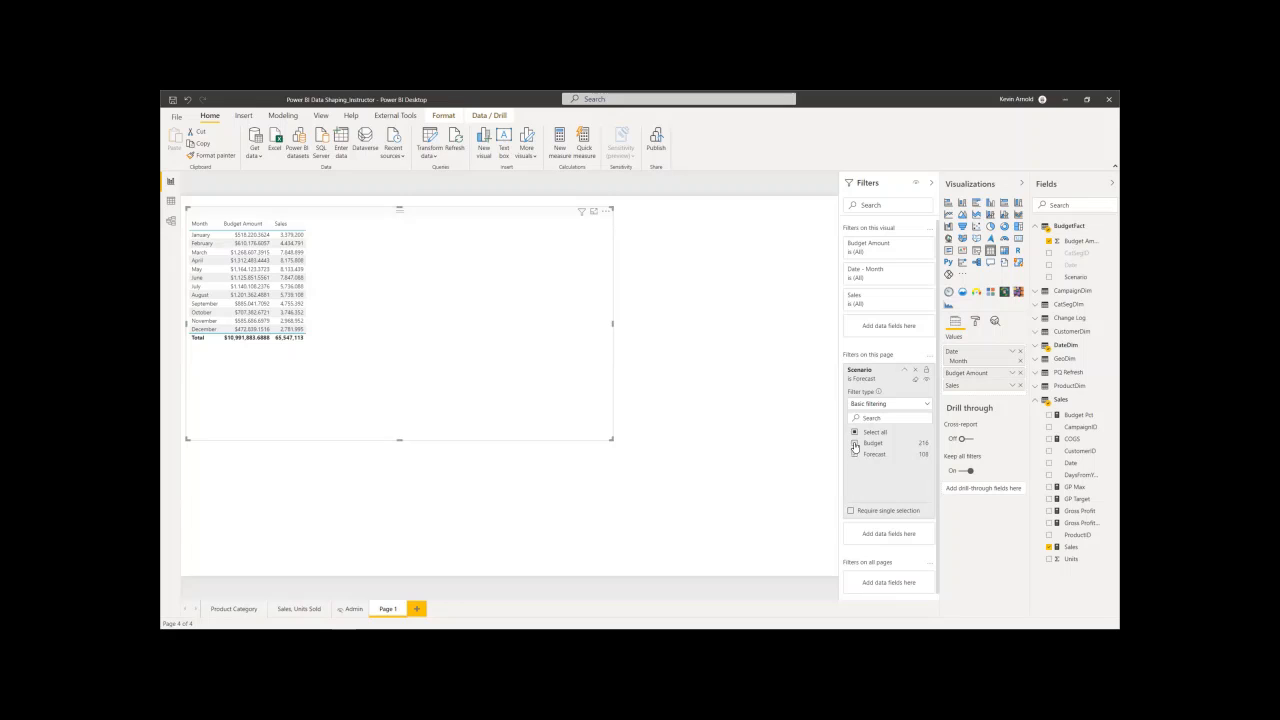
pyautogui.click(854, 443)
pyautogui.click(855, 455)
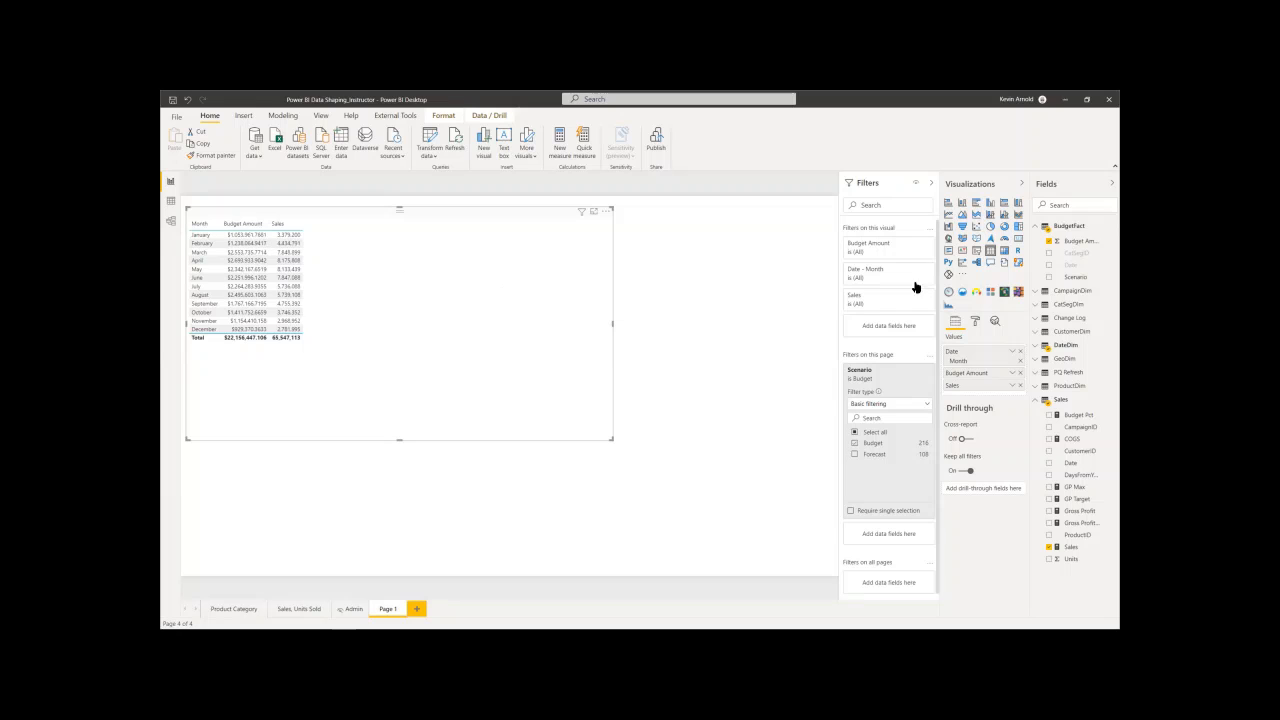
# - Format BudgetFact's Budget Amount column to show 0 decimal places
pyautogui.click(1110, 245)
pyautogui.click(1070, 245)
pyautogui.click(1071, 245)
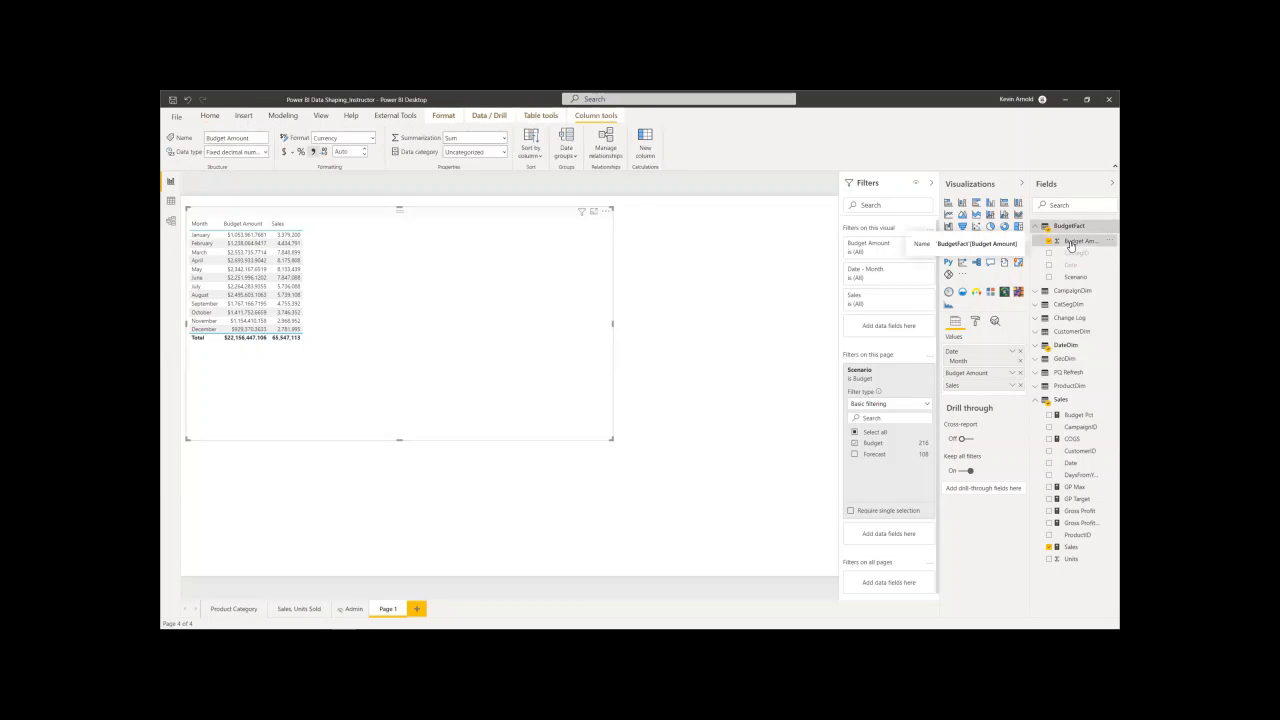
pyautogui.click(353, 151)
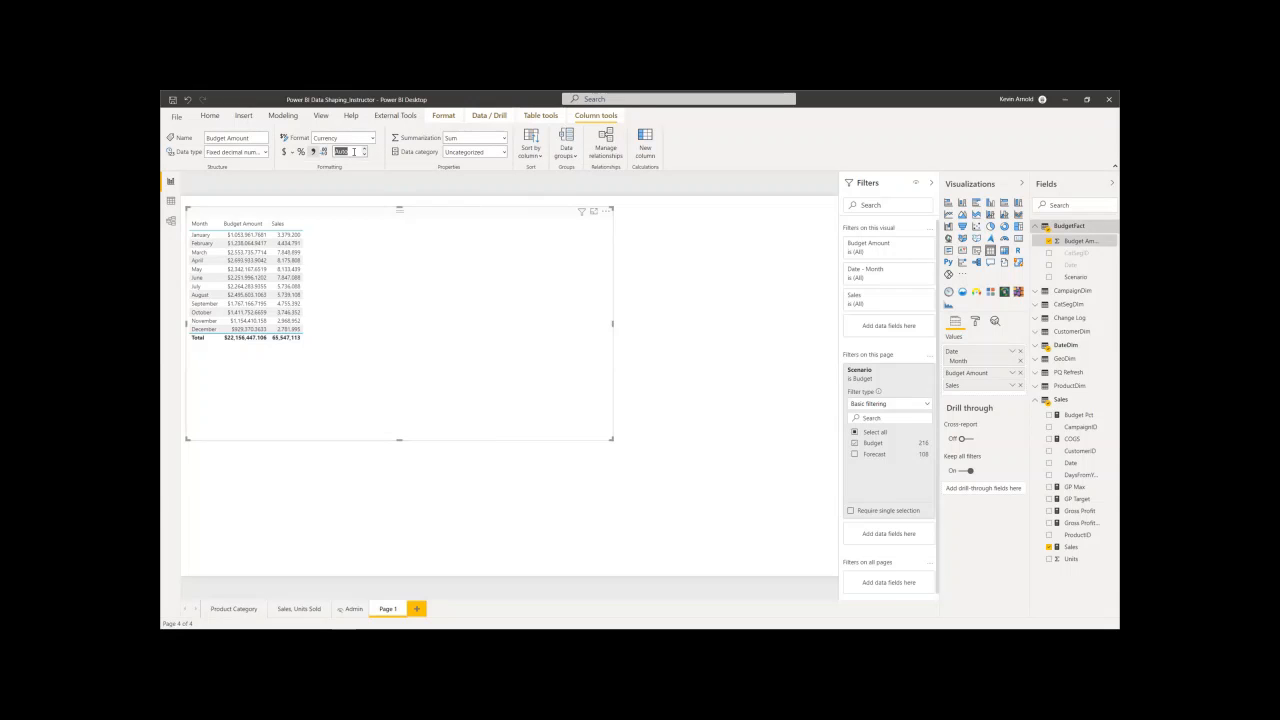
pyautogui.write('0')
pyautogui.press('Return')
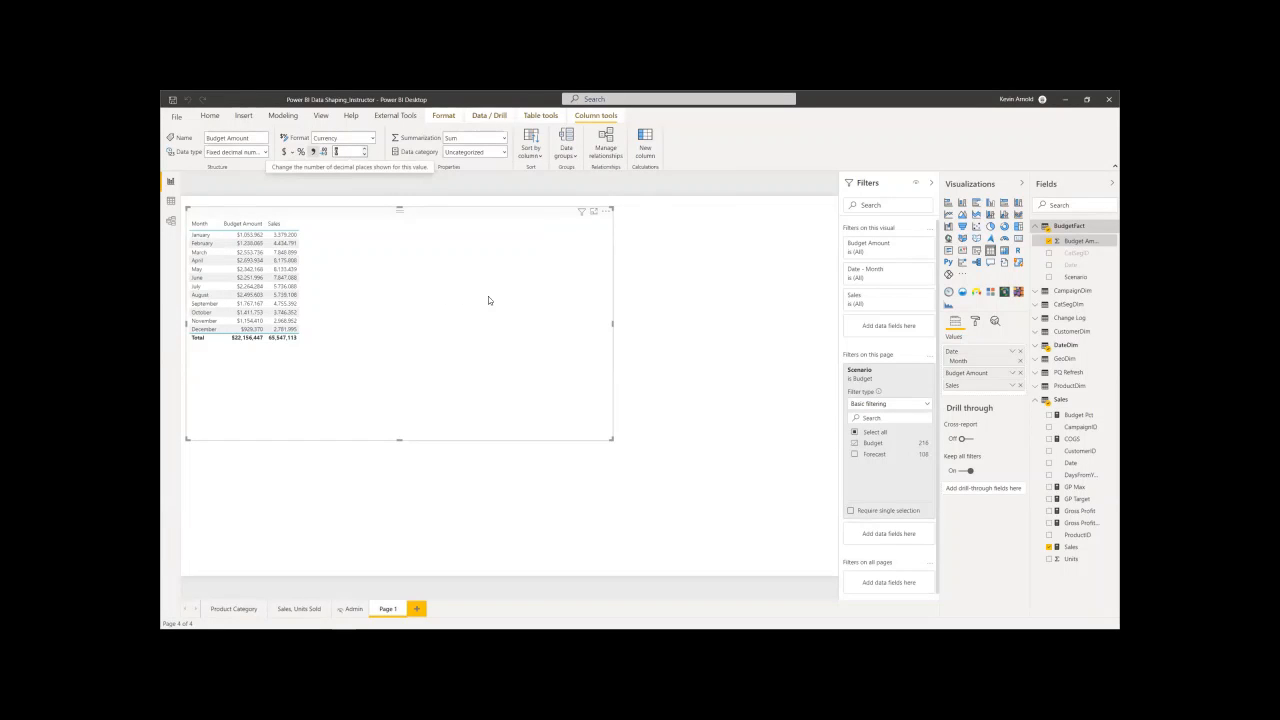
pyautogui.click(414, 272)
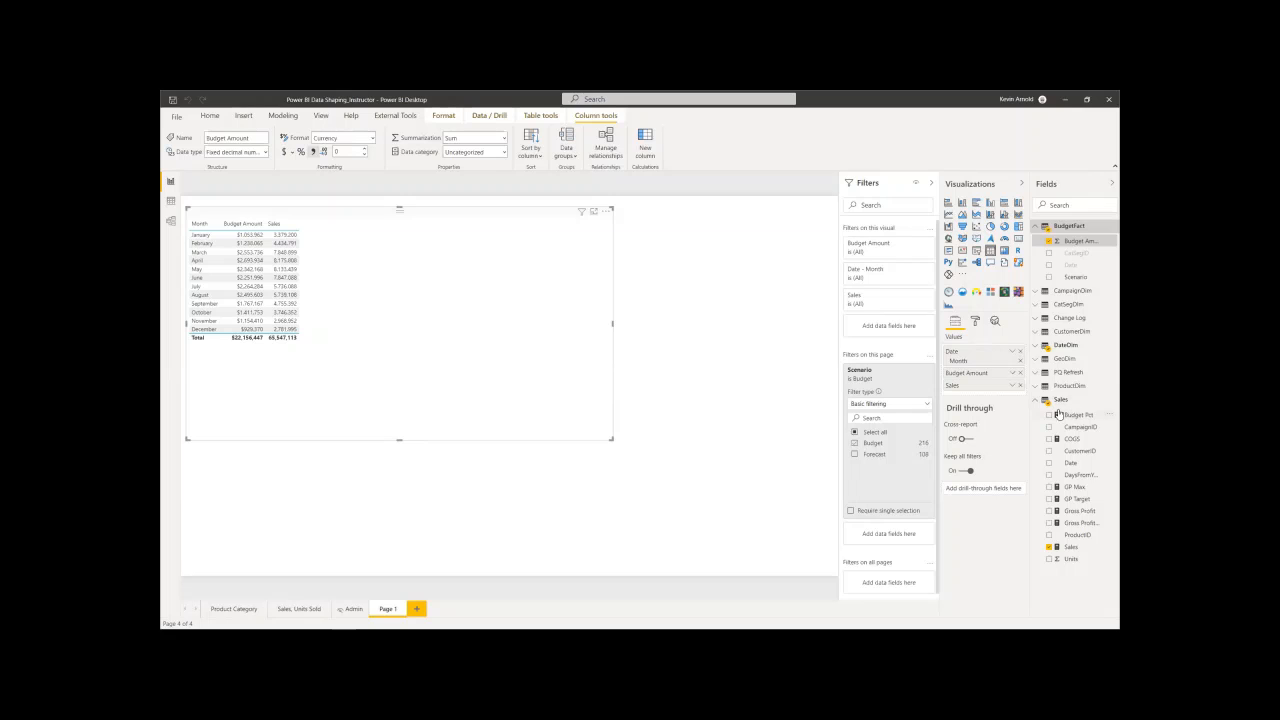
# - Add the Quarter level of DateDim's Date hierarchy to the table visual and convert it to a matrix
pyautogui.click(1037, 347)
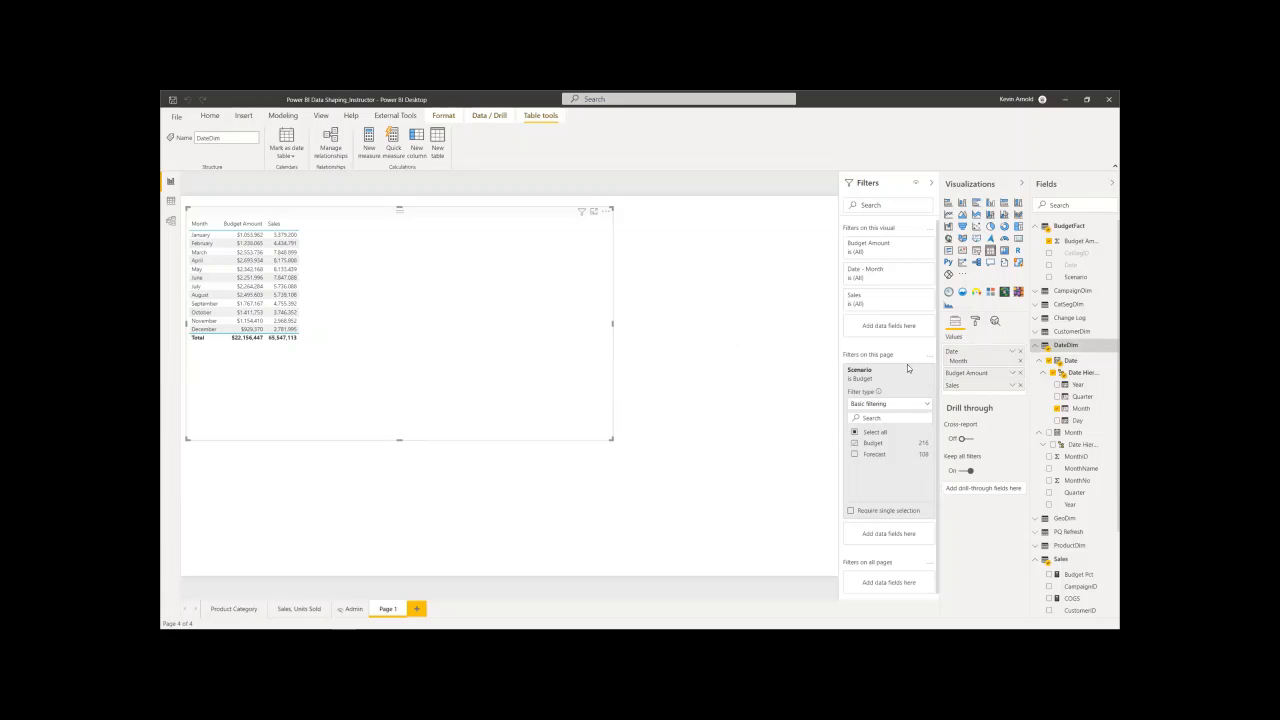
pyautogui.click(1057, 397)
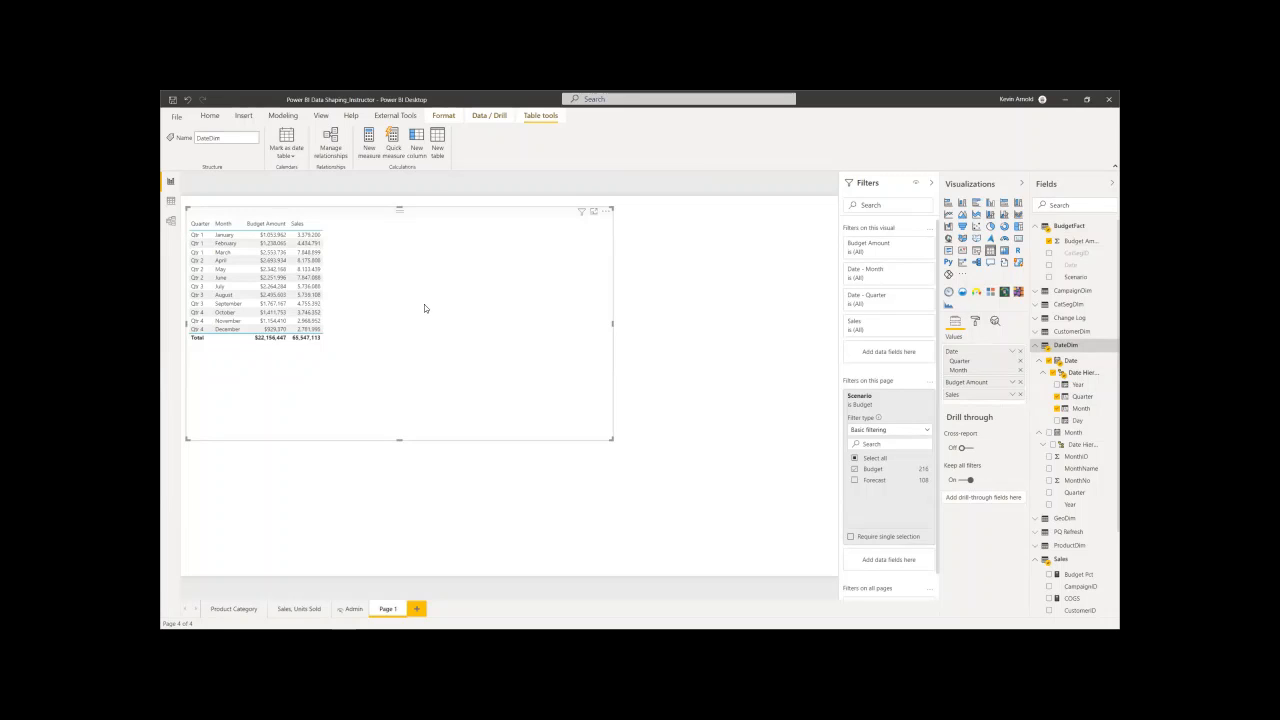
pyautogui.click(1004, 252)
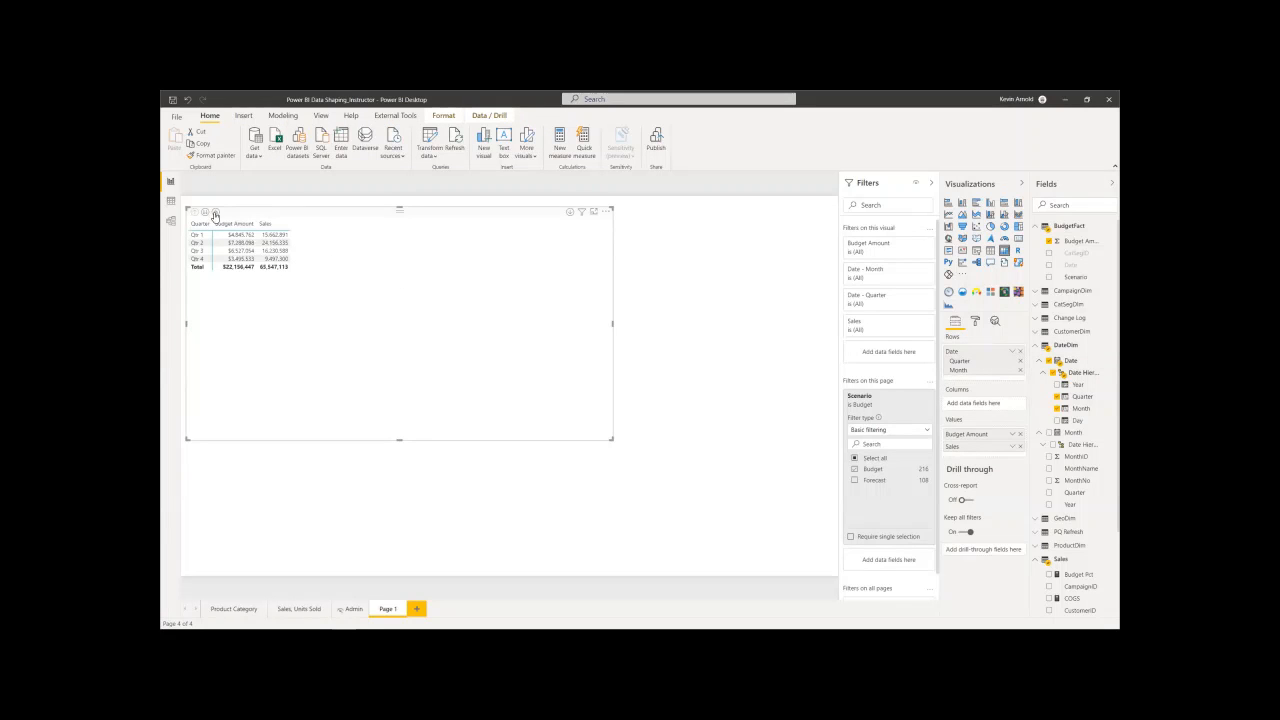
# - Expand all matrix rows one level down the date hierarchy to show months within each quarter
pyautogui.click(215, 214)
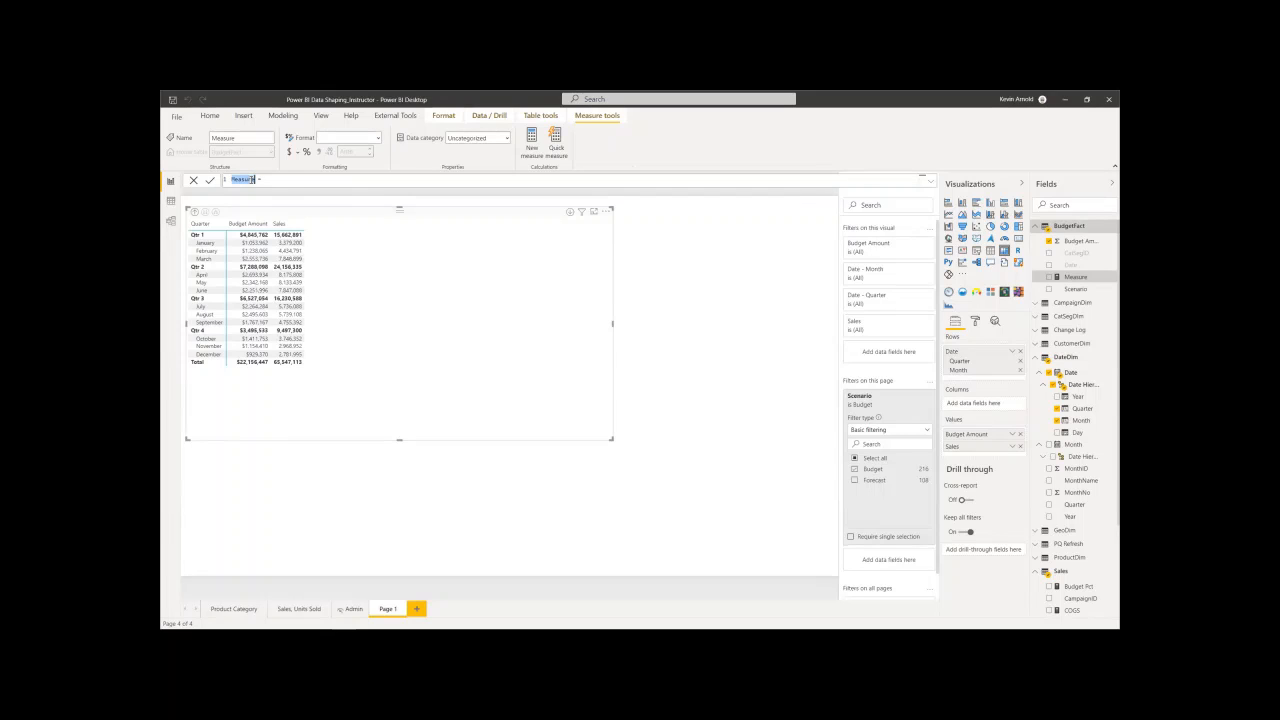
# - Define the new BudgetFact measure as Budget Var = [Sales]-[Budget Pct]
pyautogui.write('Budget Var')
pyautogui.write('[')
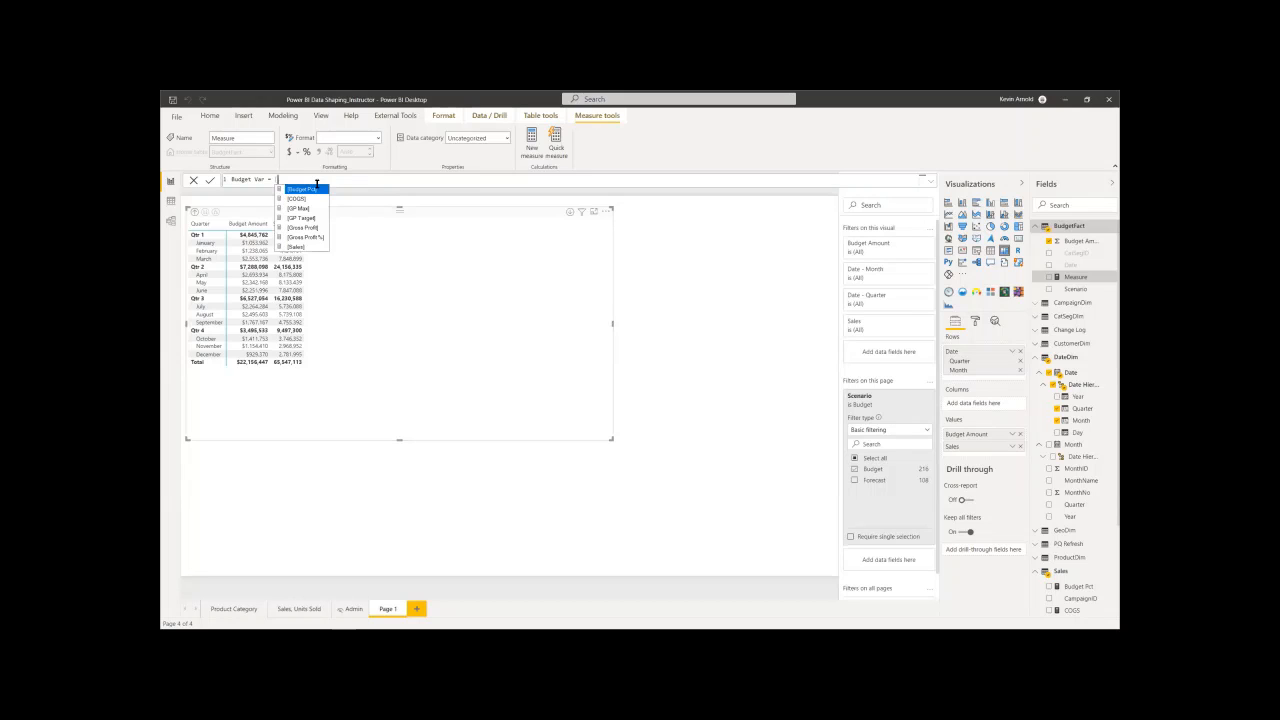
pyautogui.write('Sales]')
pyautogui.press('Tab')
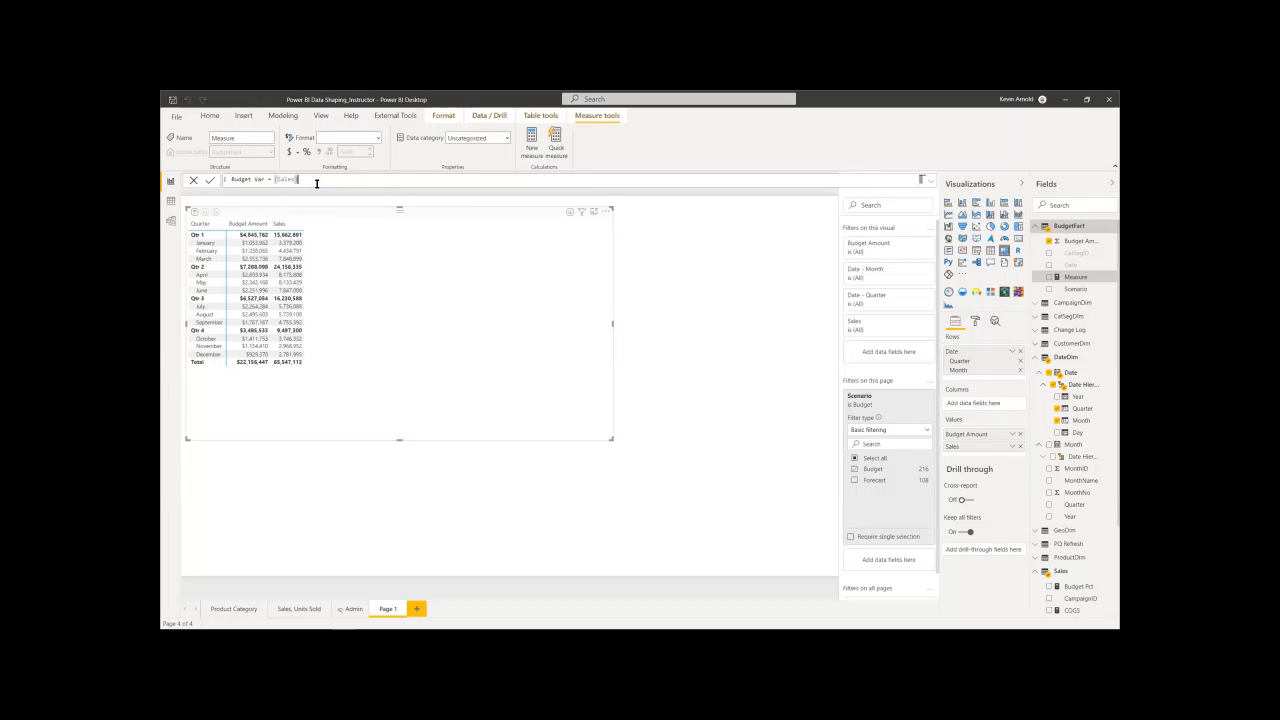
pyautogui.write('-[b')
pyautogui.press('Tab')
# - Format the Budget Var measure as Currency with 0 decimal places
pyautogui.click(379, 139)
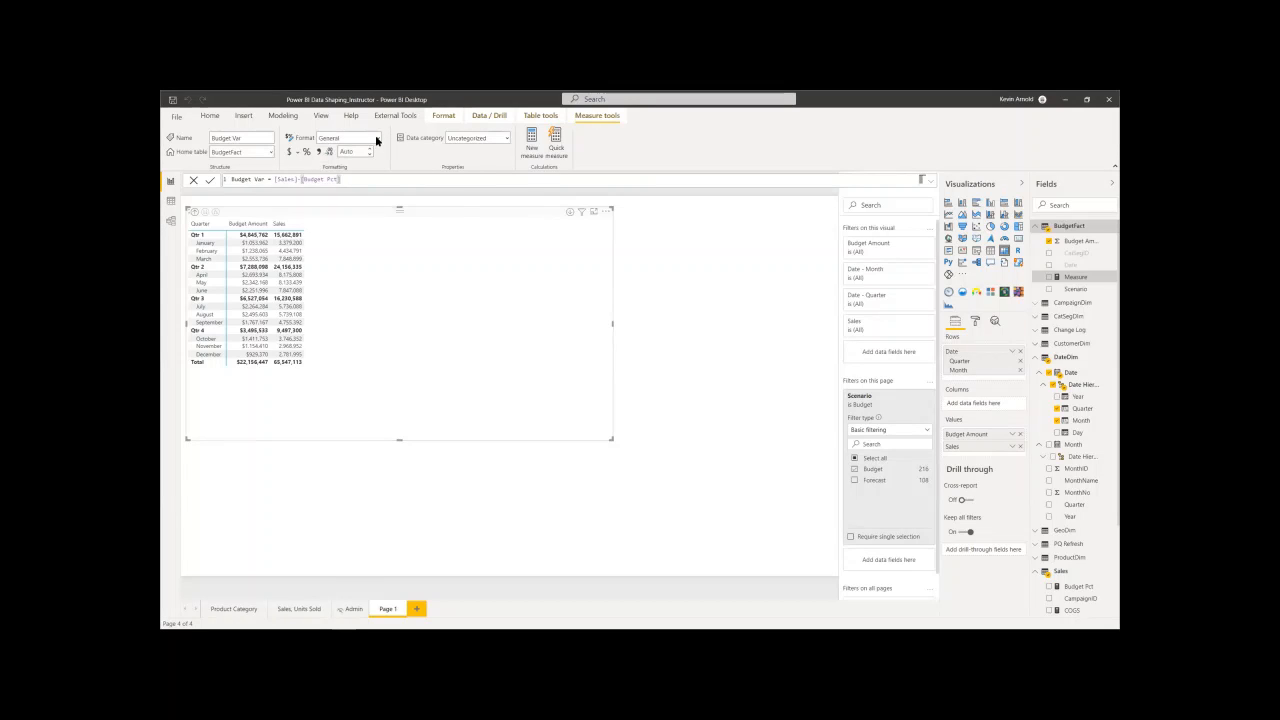
pyautogui.click(377, 139)
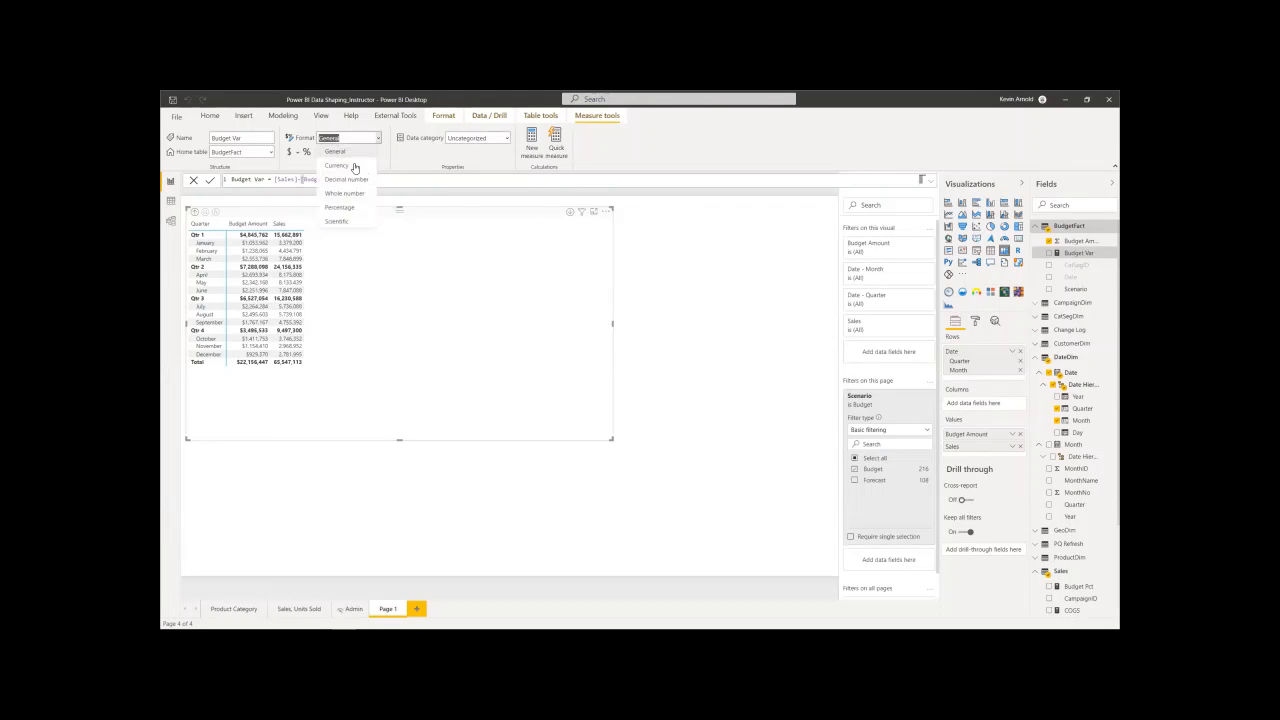
pyautogui.click(352, 147)
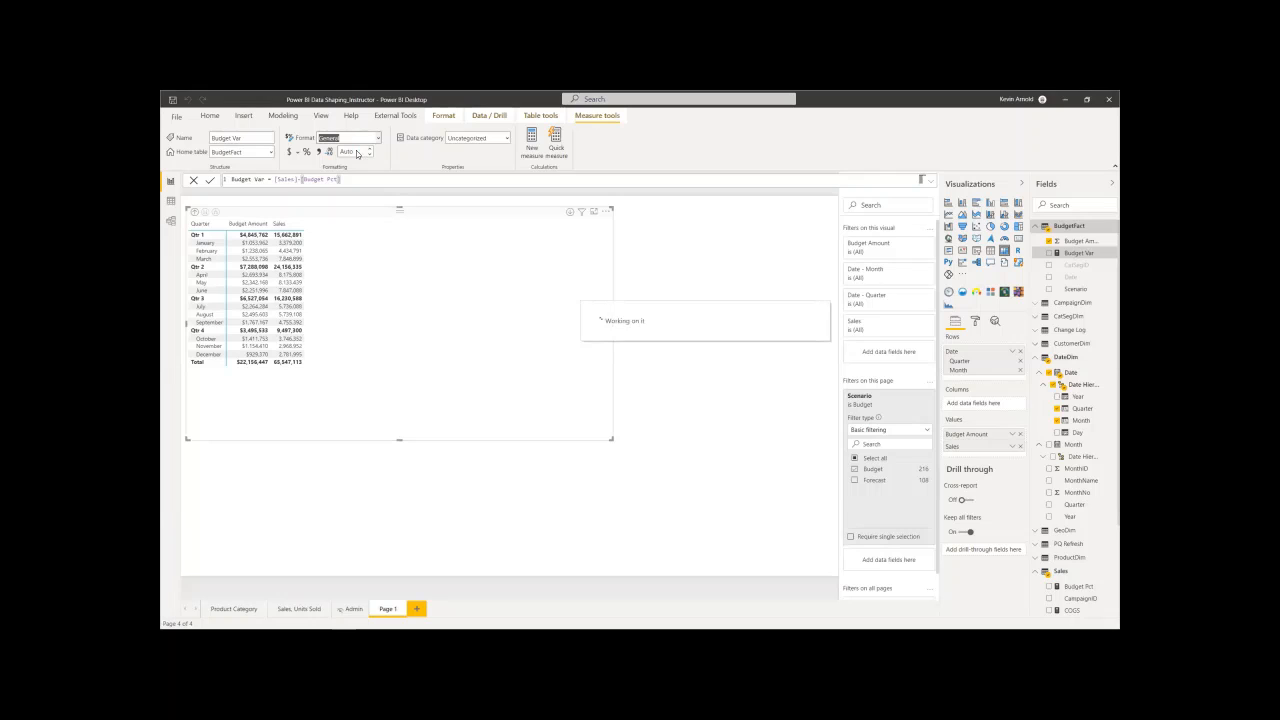
pyautogui.click(355, 151)
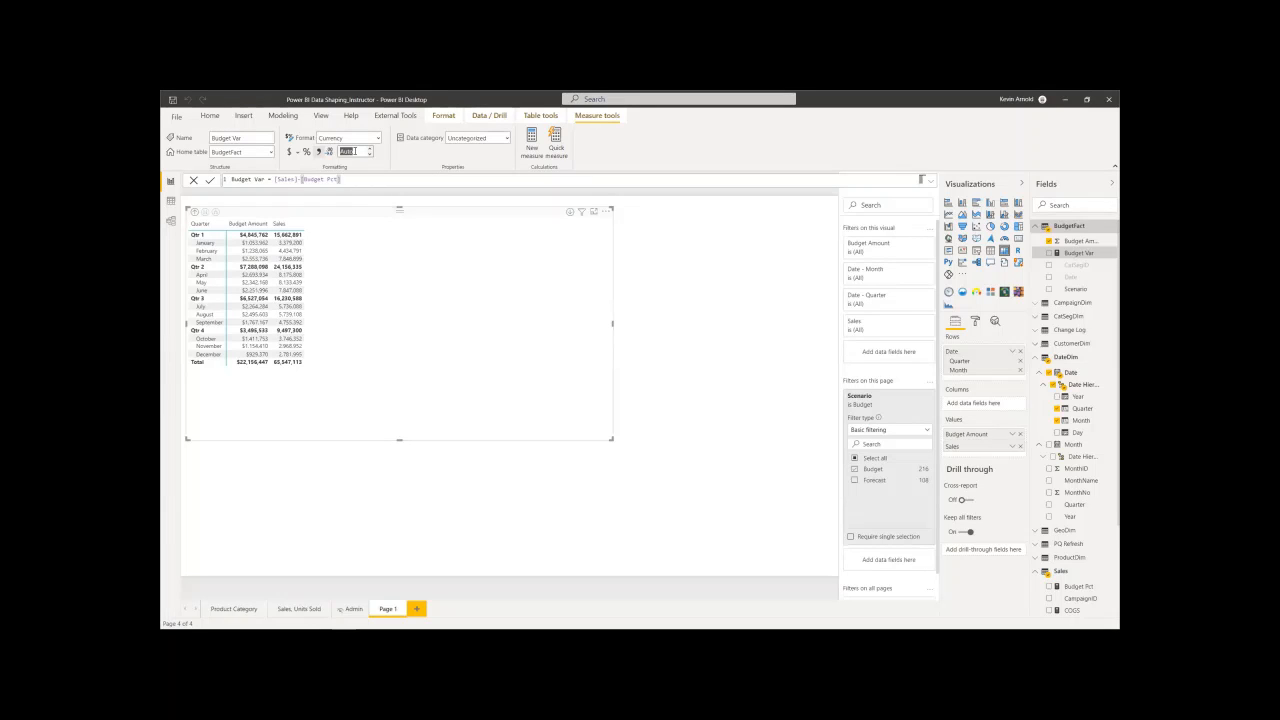
pyautogui.write('0')
pyautogui.press('Return')
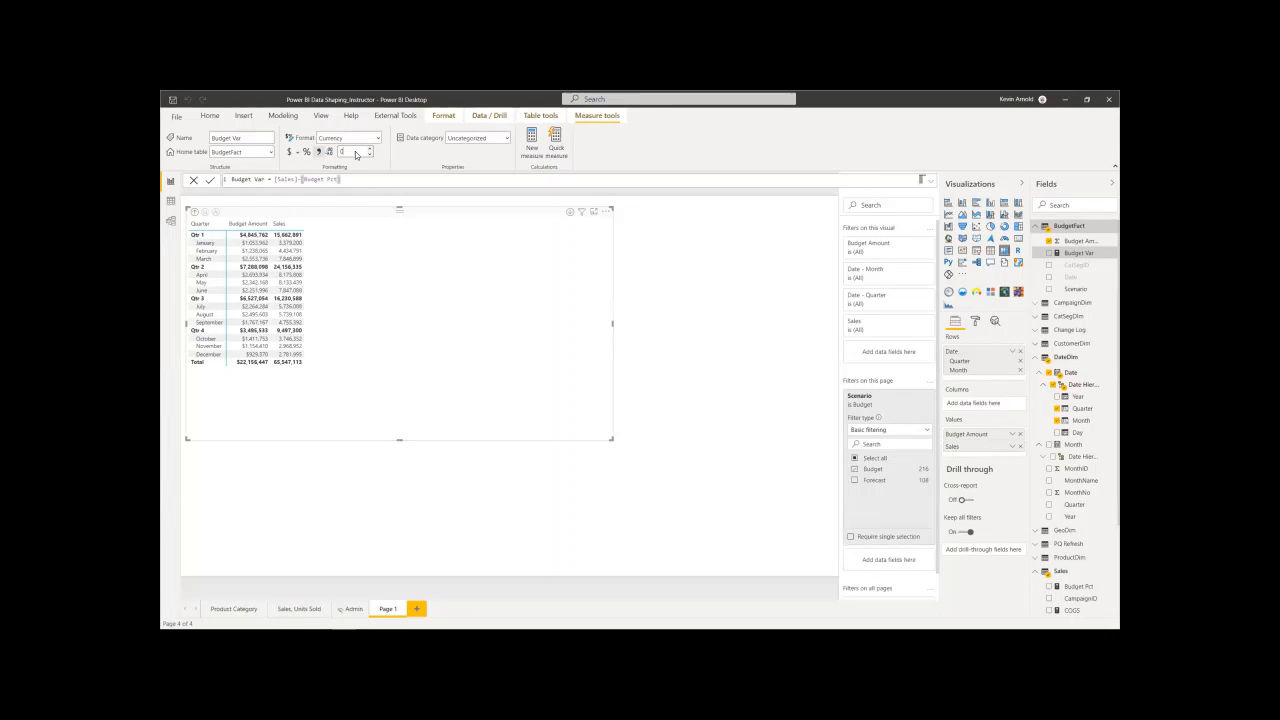
# - Add Budget Var to the matrix values and place Sales ahead of Budget Amount
pyautogui.click(1049, 254)
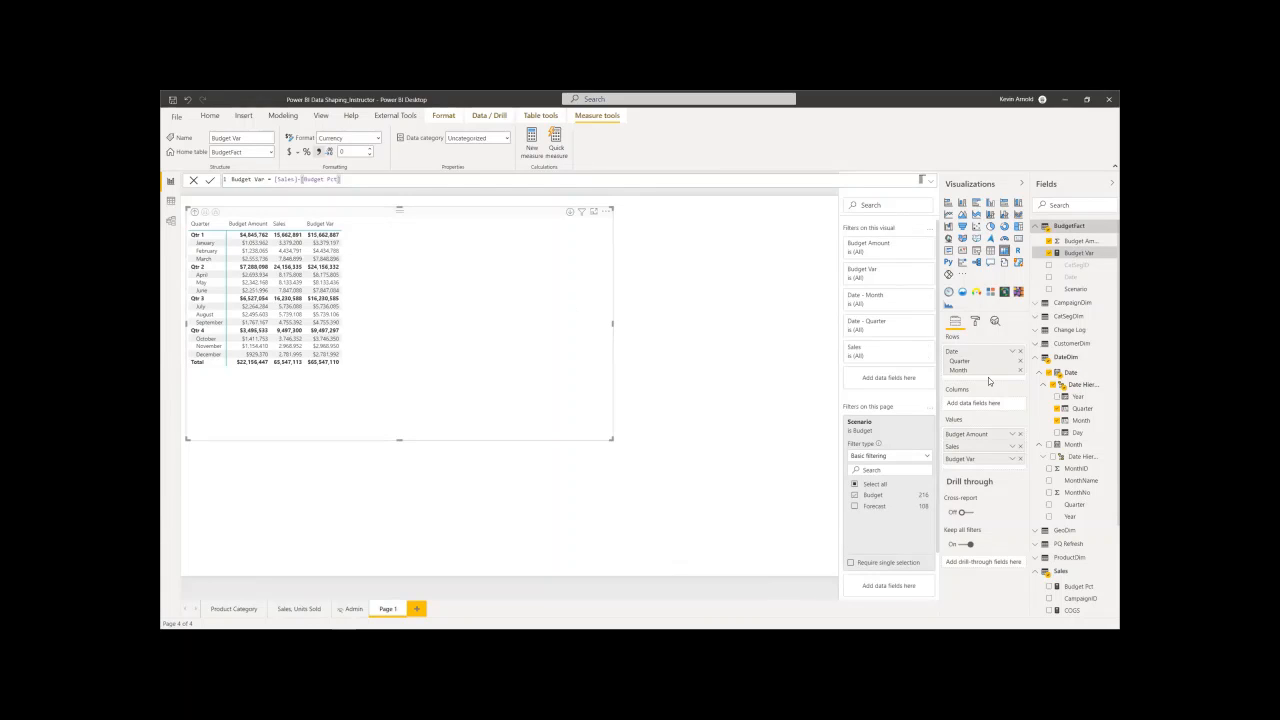
pyautogui.moveTo(979, 448); pyautogui.dragTo(980, 433)
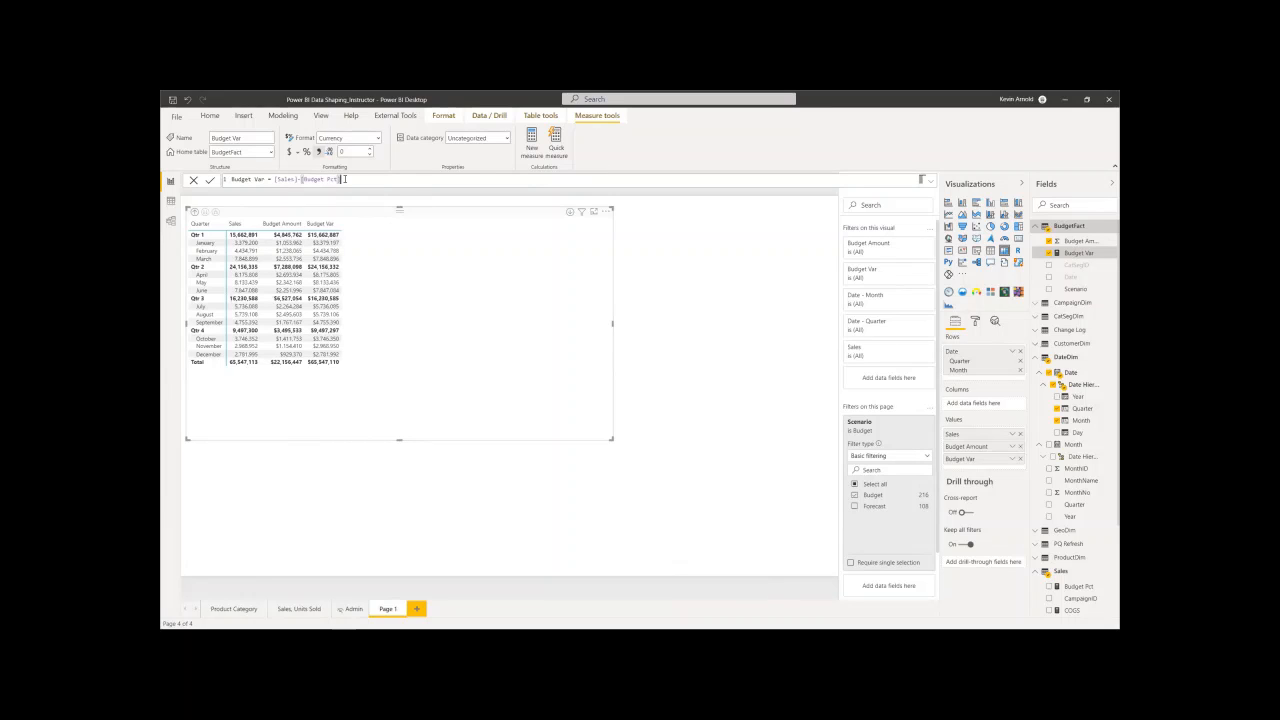
# - Replace [Budget Pct] in the Budget Var formula so it reads [Sales]-SUM(BudgetFact[Budget Amount])
pyautogui.press('BackSpace')
pyautogui.press('BackSpace')
pyautogui.press('BackSpace')
pyautogui.press('BackSpace')
pyautogui.press('BackSpace')
pyautogui.press('BackSpace')
pyautogui.press('BackSpace')
pyautogui.press('BackSpace')
pyautogui.press('BackSpace')
pyautogui.press('BackSpace')
pyautogui.press('BackSpace')
pyautogui.press('BackSpace')
pyautogui.write('[')
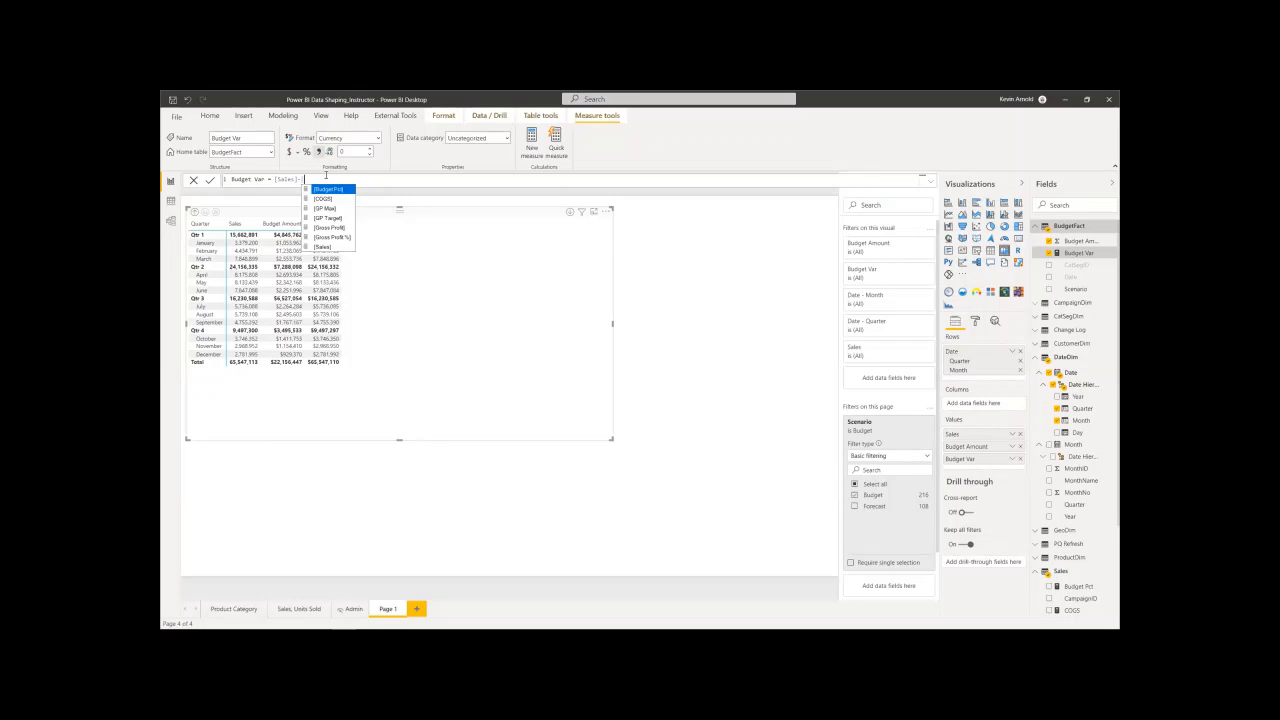
pyautogui.press('Escape')
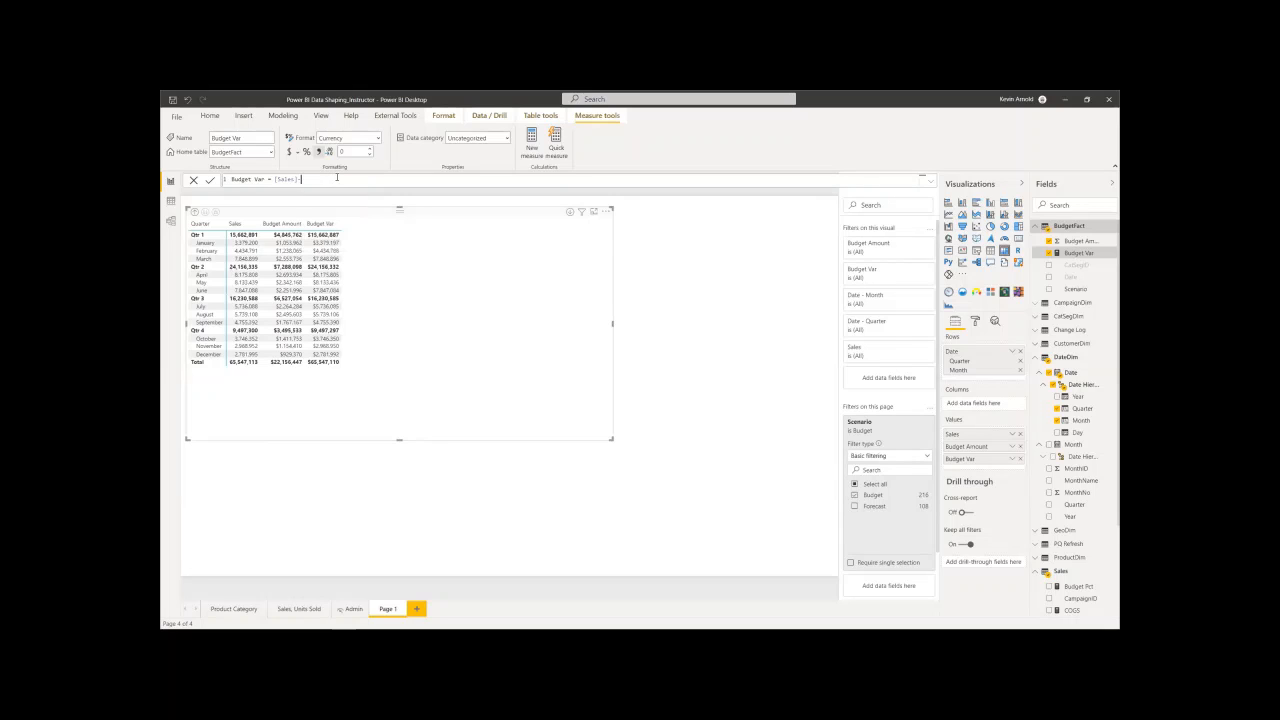
pyautogui.write('SUM(')
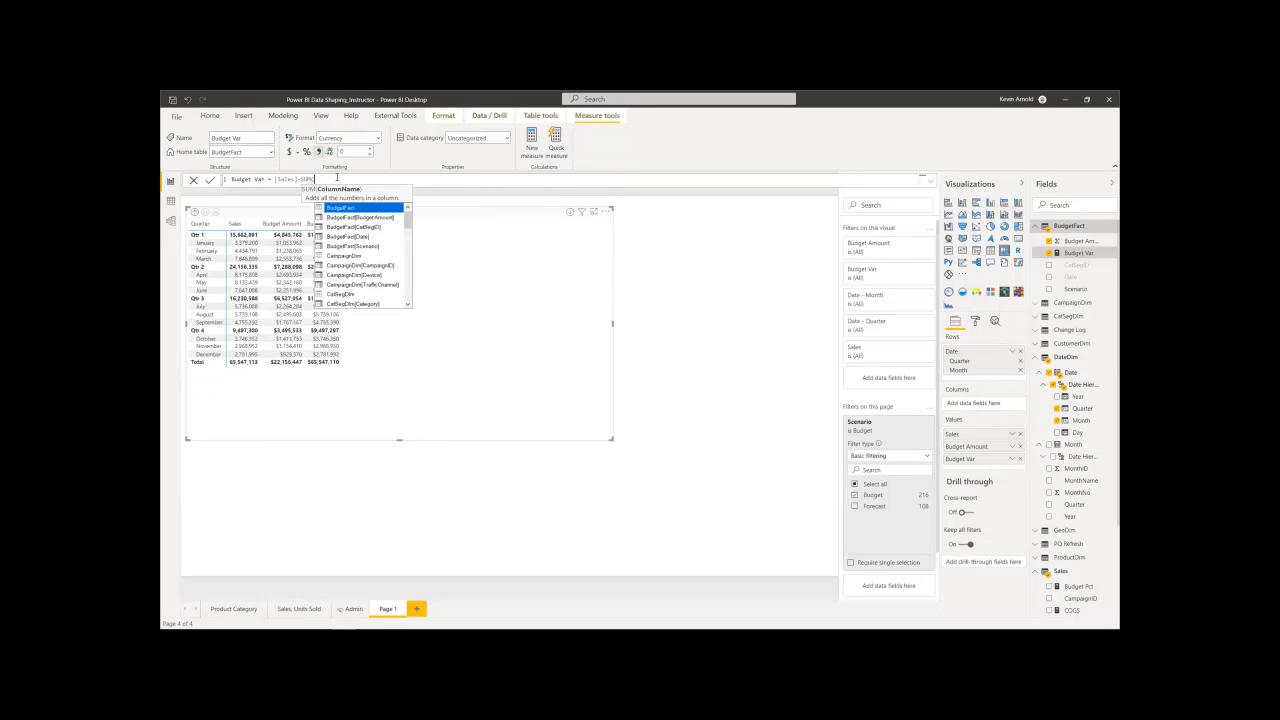
pyautogui.doubleClick(343, 217)
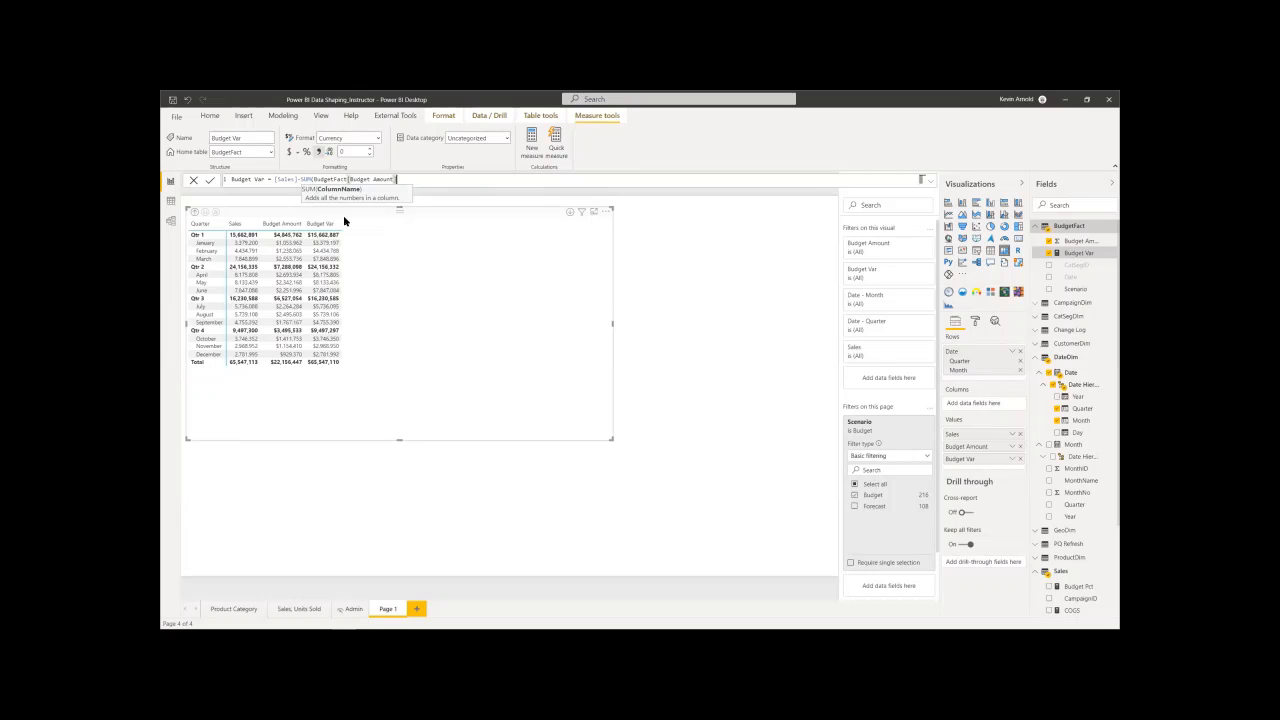
pyautogui.write(')')
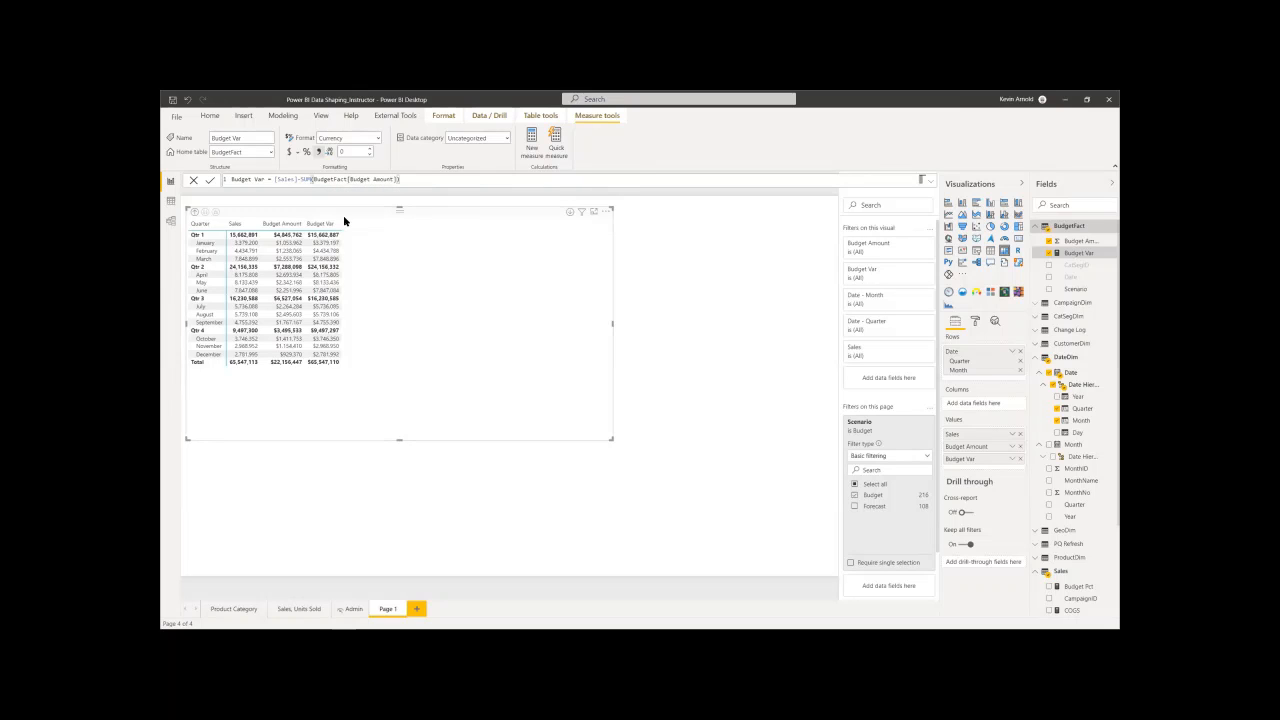
pyautogui.press('Return')
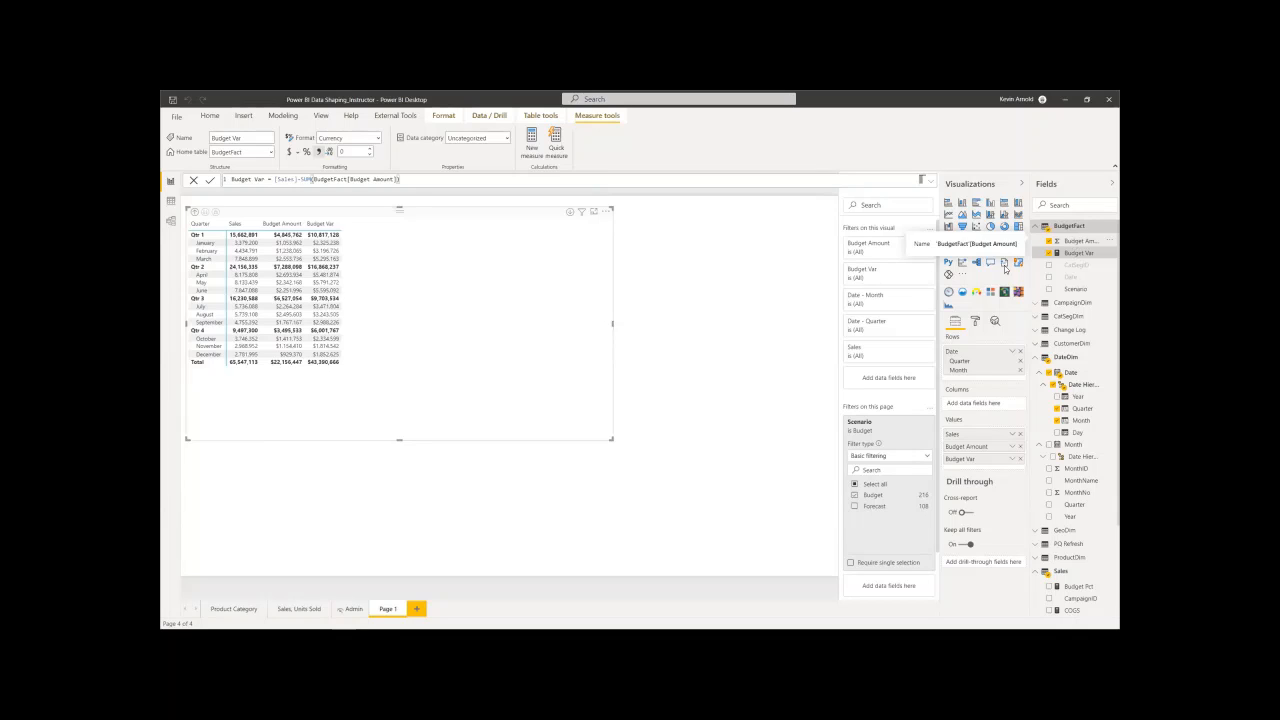
# - Check the table relationships in the model, add CatSegDim's Category to the matrix columns, and widen the matrix across the page
pyautogui.click(171, 222)
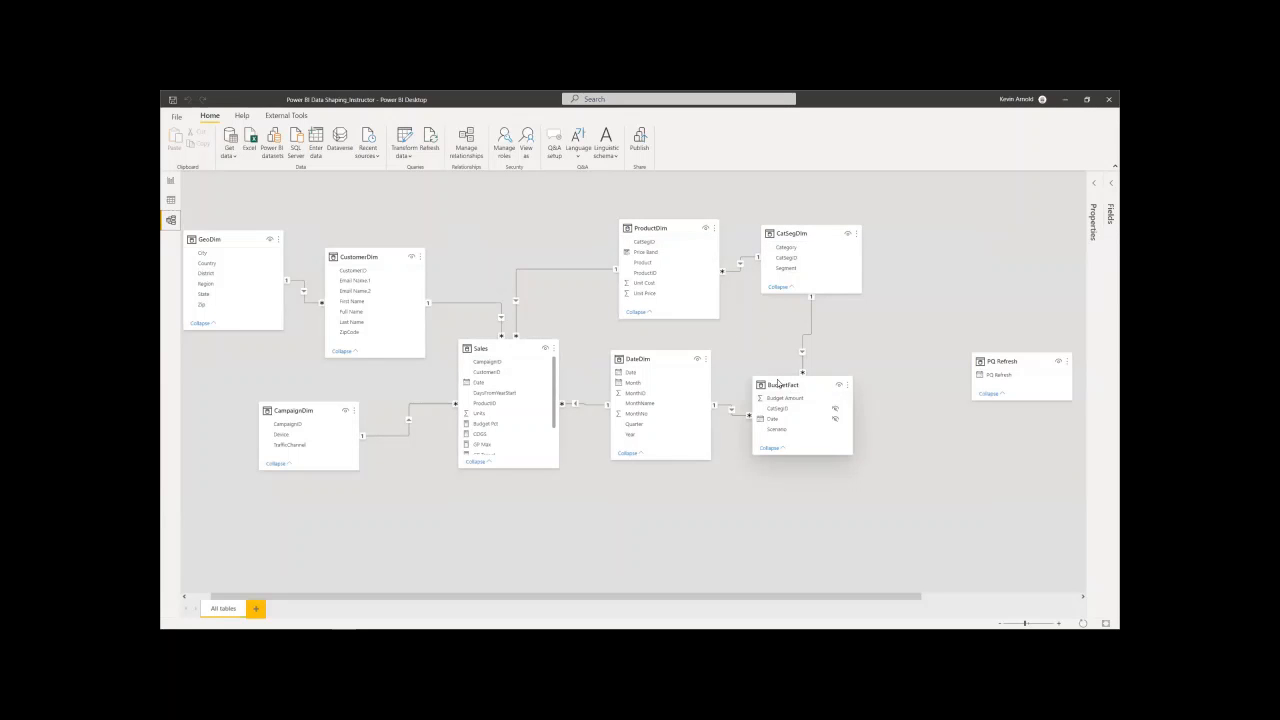
pyautogui.click(170, 184)
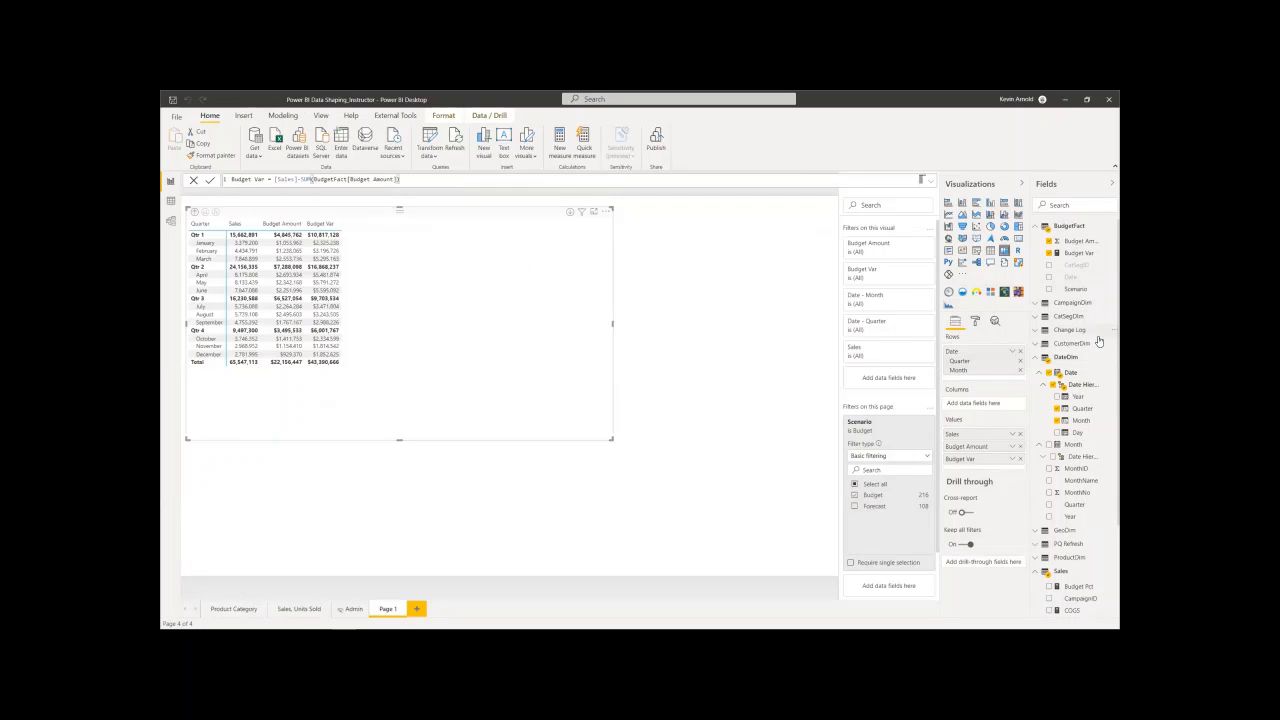
pyautogui.click(1035, 318)
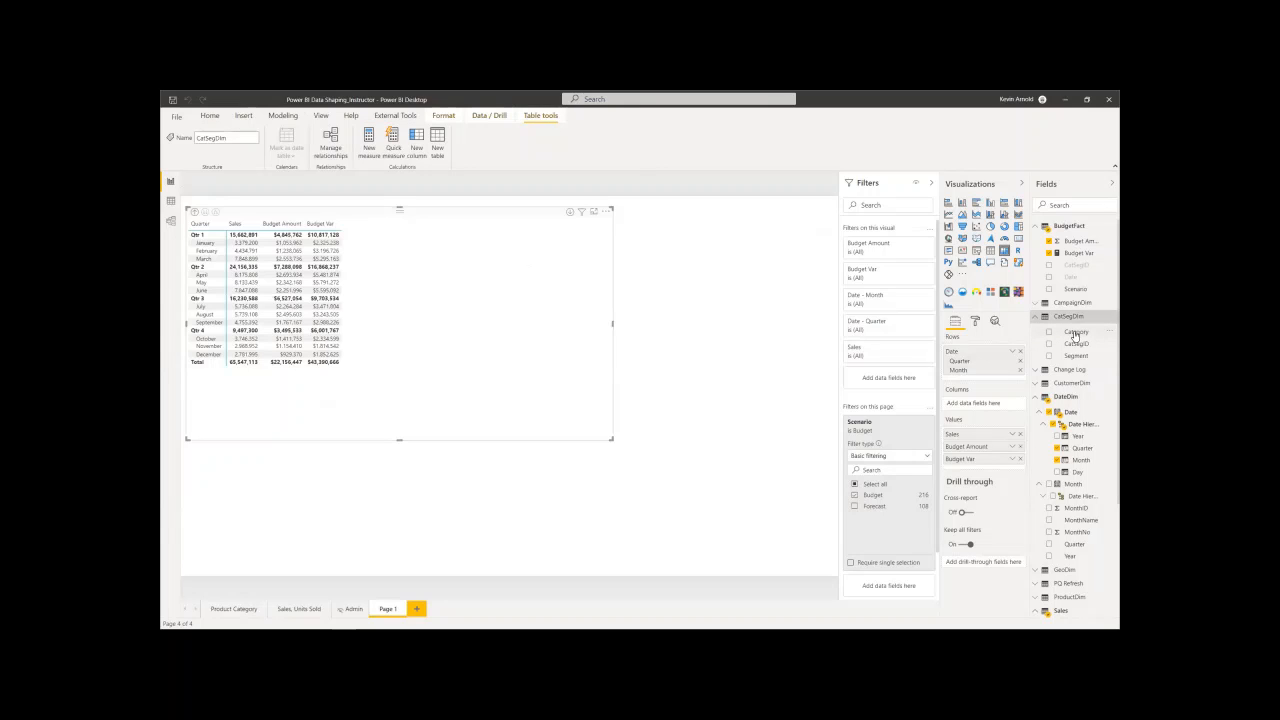
pyautogui.moveTo(1075, 335); pyautogui.dragTo(979, 404)
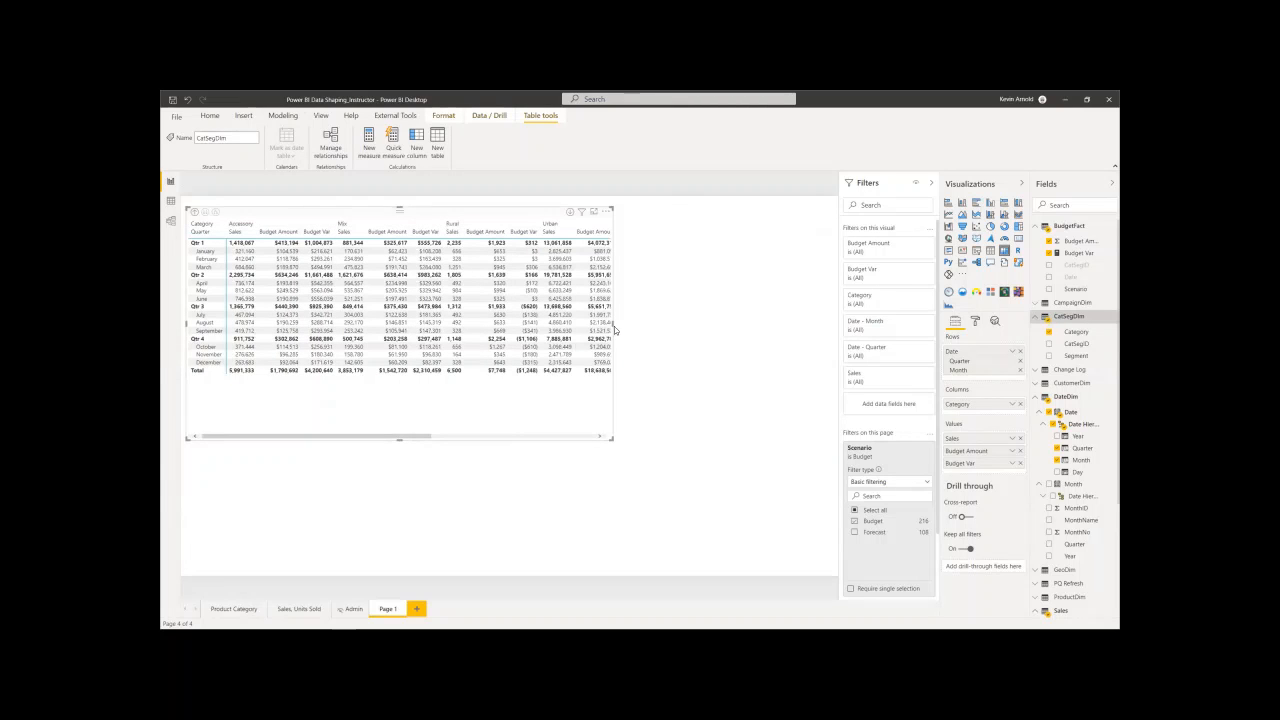
pyautogui.moveTo(612, 324); pyautogui.dragTo(823, 325)
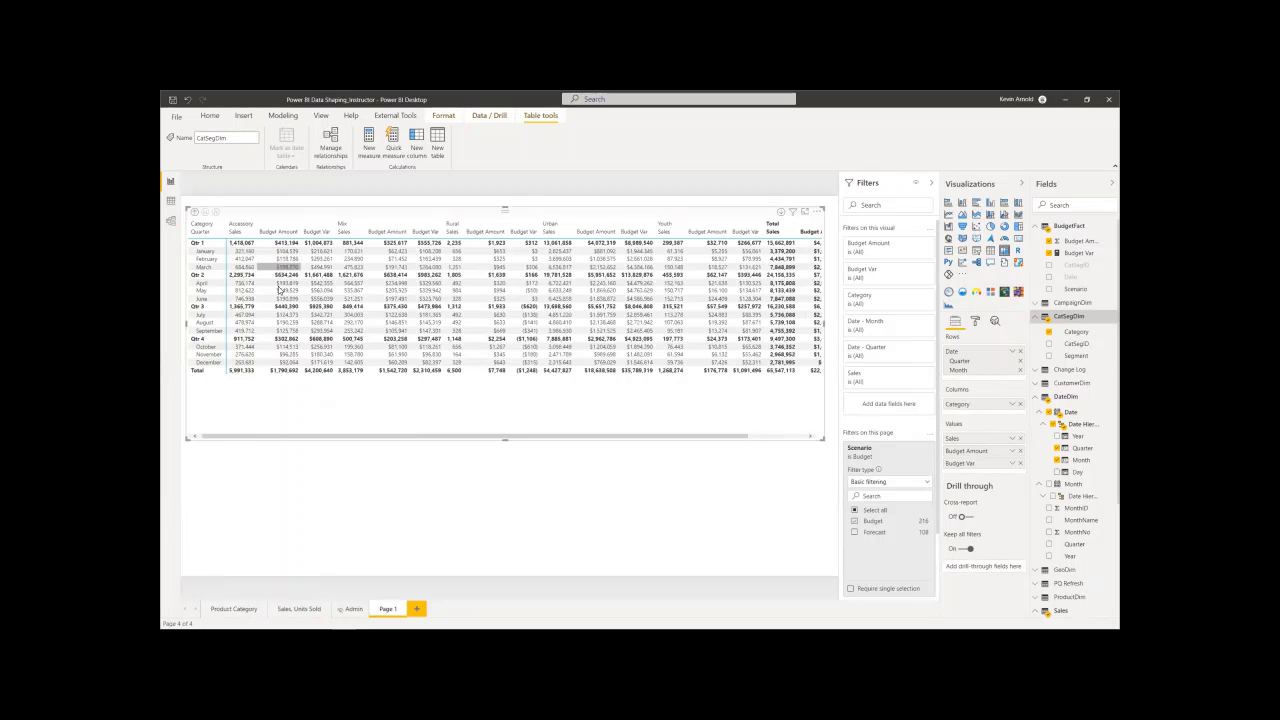
# - Compare the model's relationships among CatSegDim, DateDim, BudgetFact and Sales with the matrix in the report
pyautogui.click(170, 220)
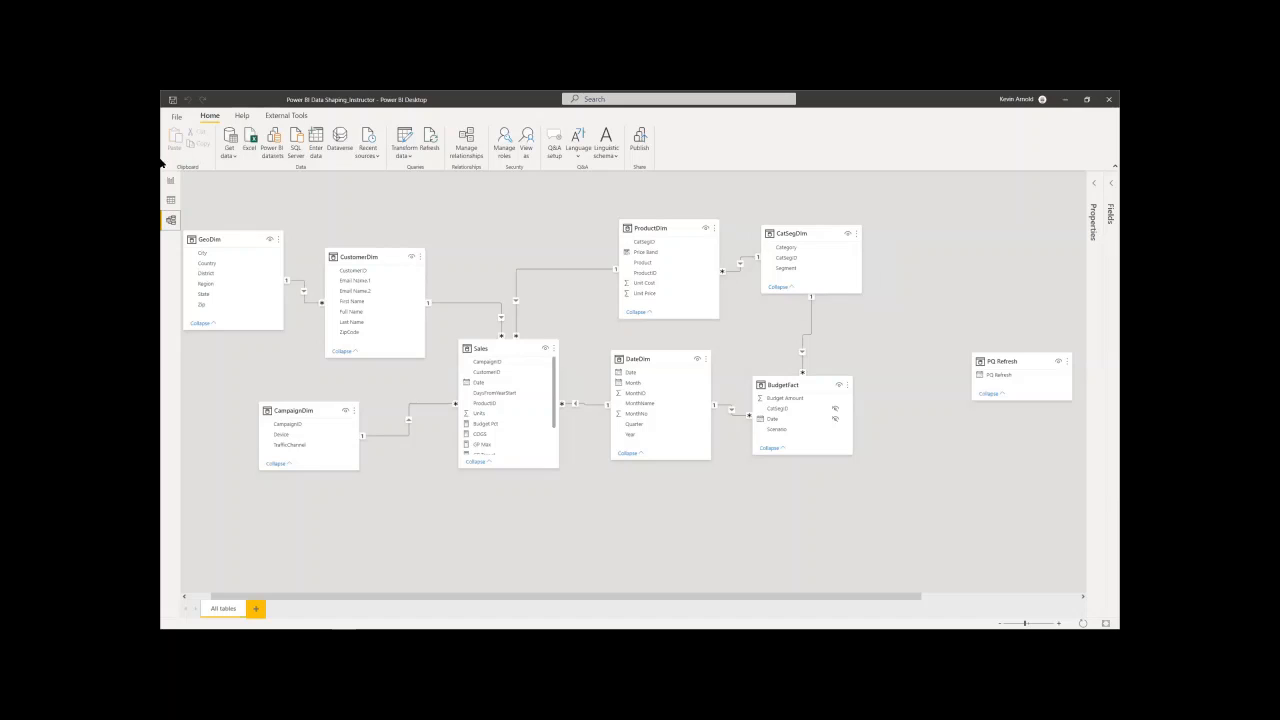
pyautogui.click(171, 183)
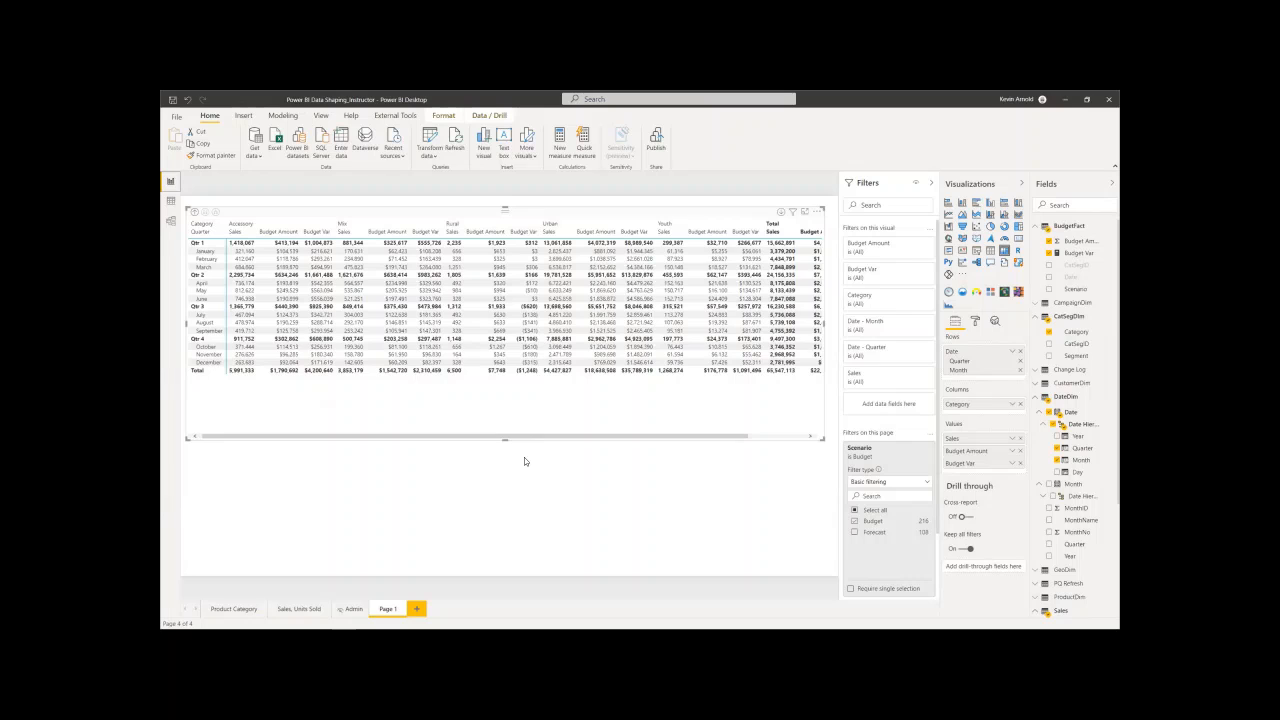
pyautogui.click(170, 221)
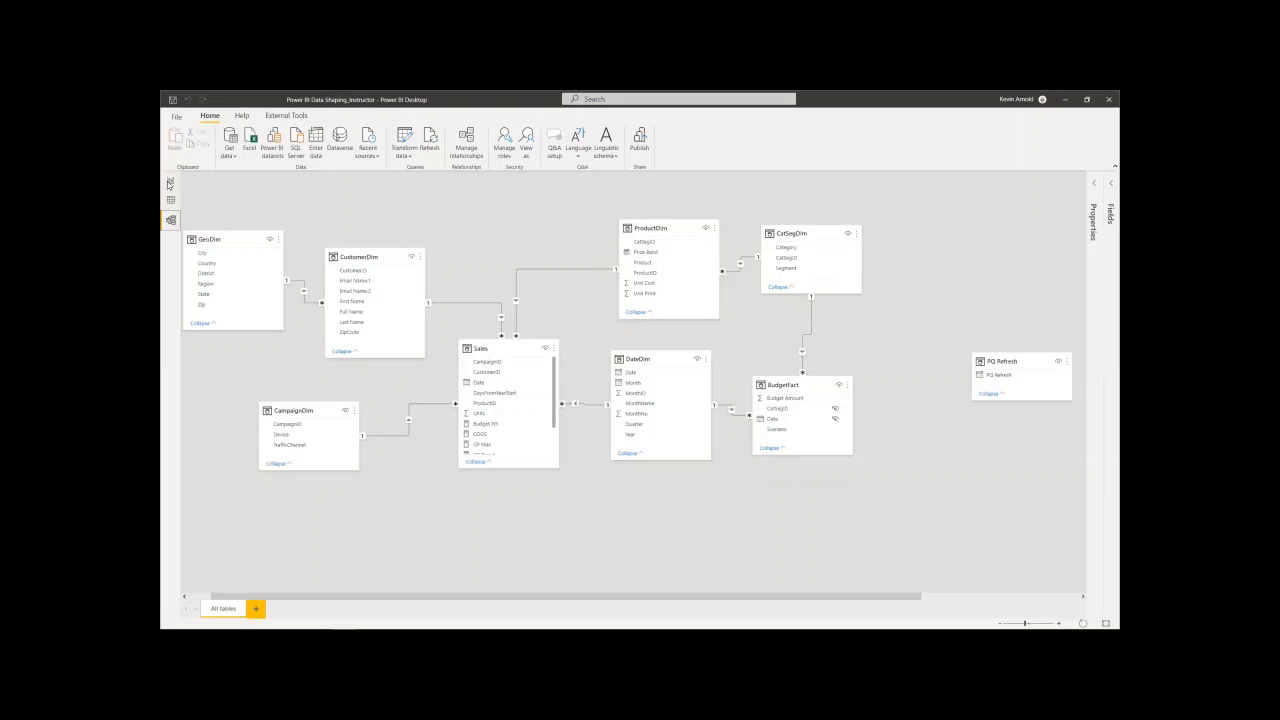
pyautogui.click(170, 182)
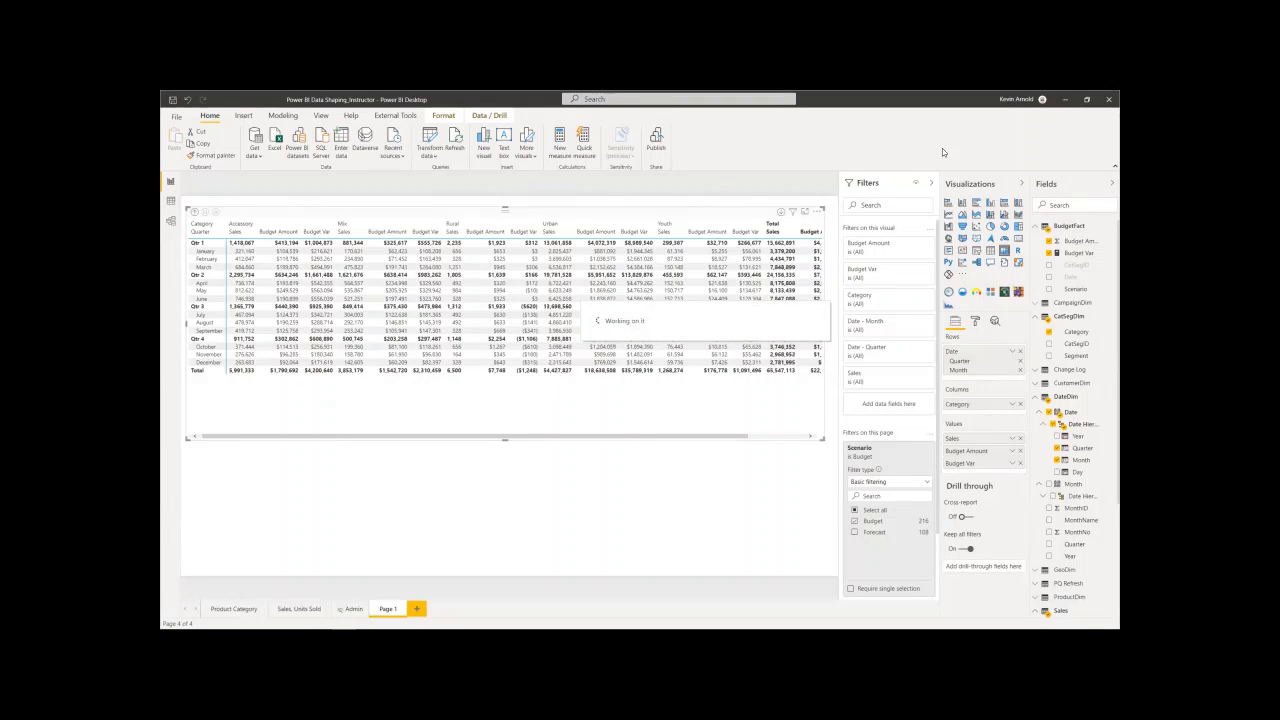
pyautogui.click(171, 221)
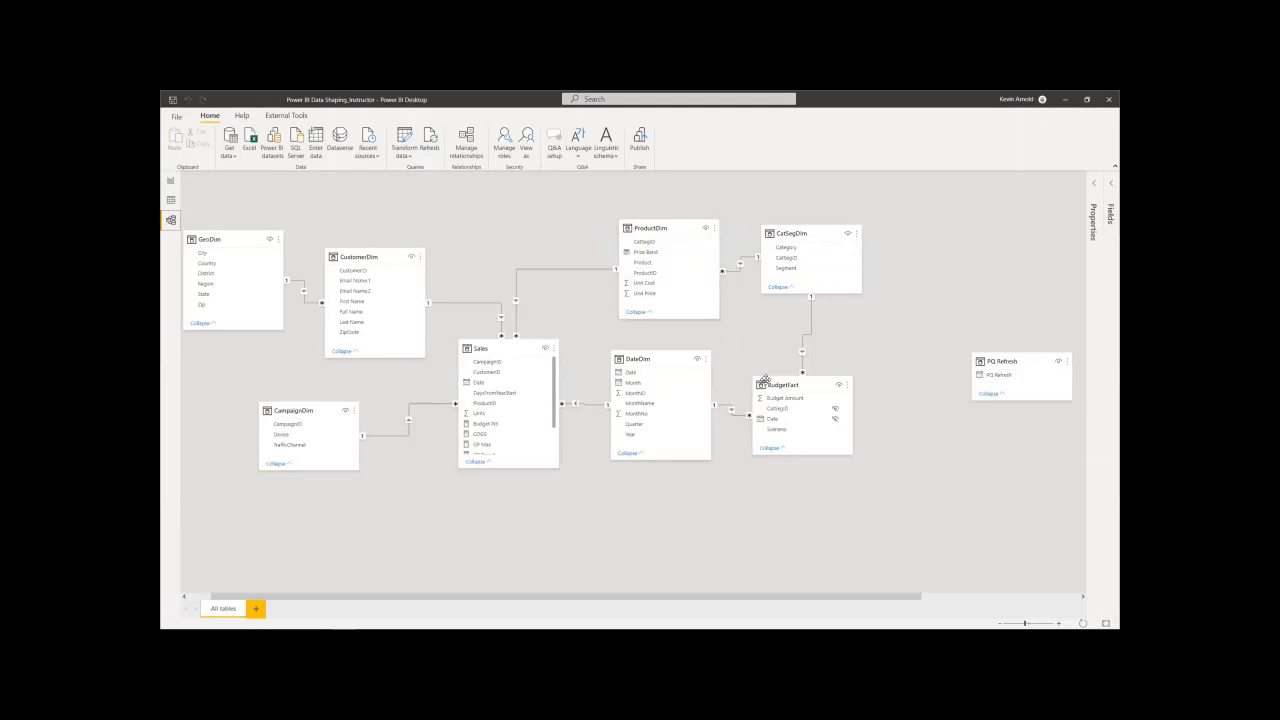
pyautogui.moveTo(792, 378)
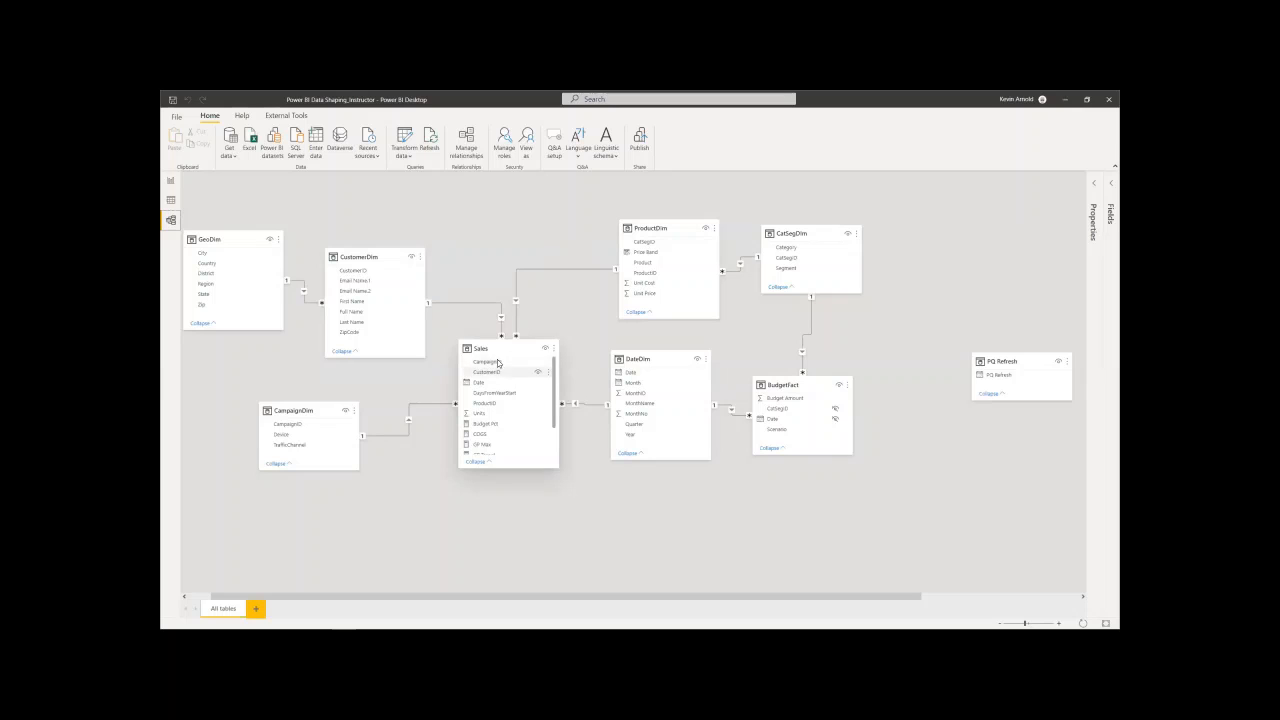
pyautogui.moveTo(498, 356)
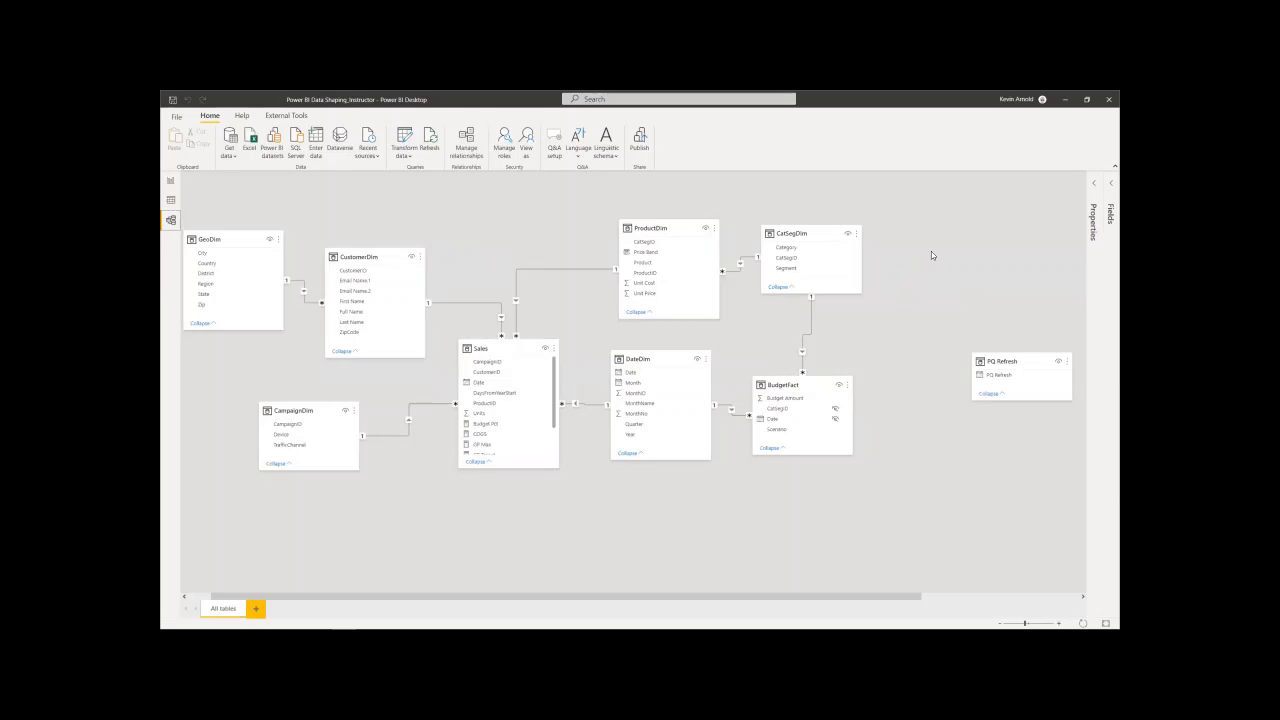
# - Switch to the PowerPoint course deck and show the Module 1 Objectives slide
pyautogui.click(1066, 101)
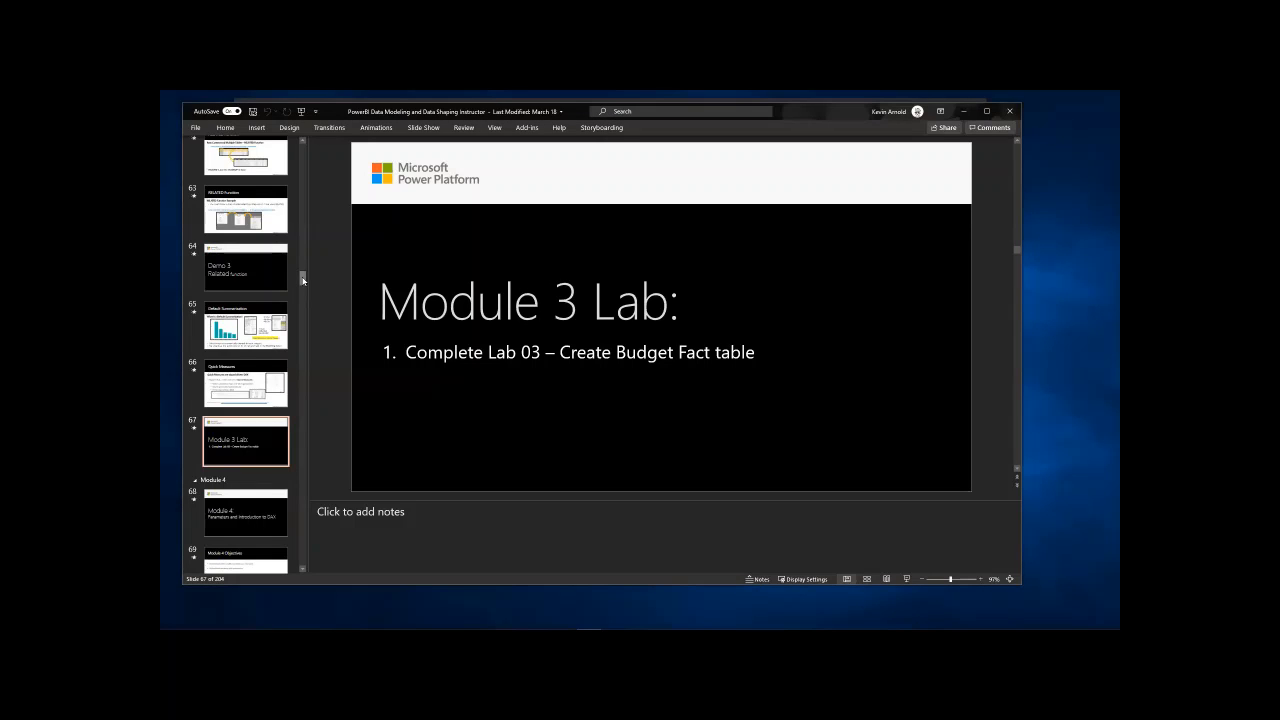
pyautogui.moveTo(302, 278); pyautogui.dragTo(301, 172)
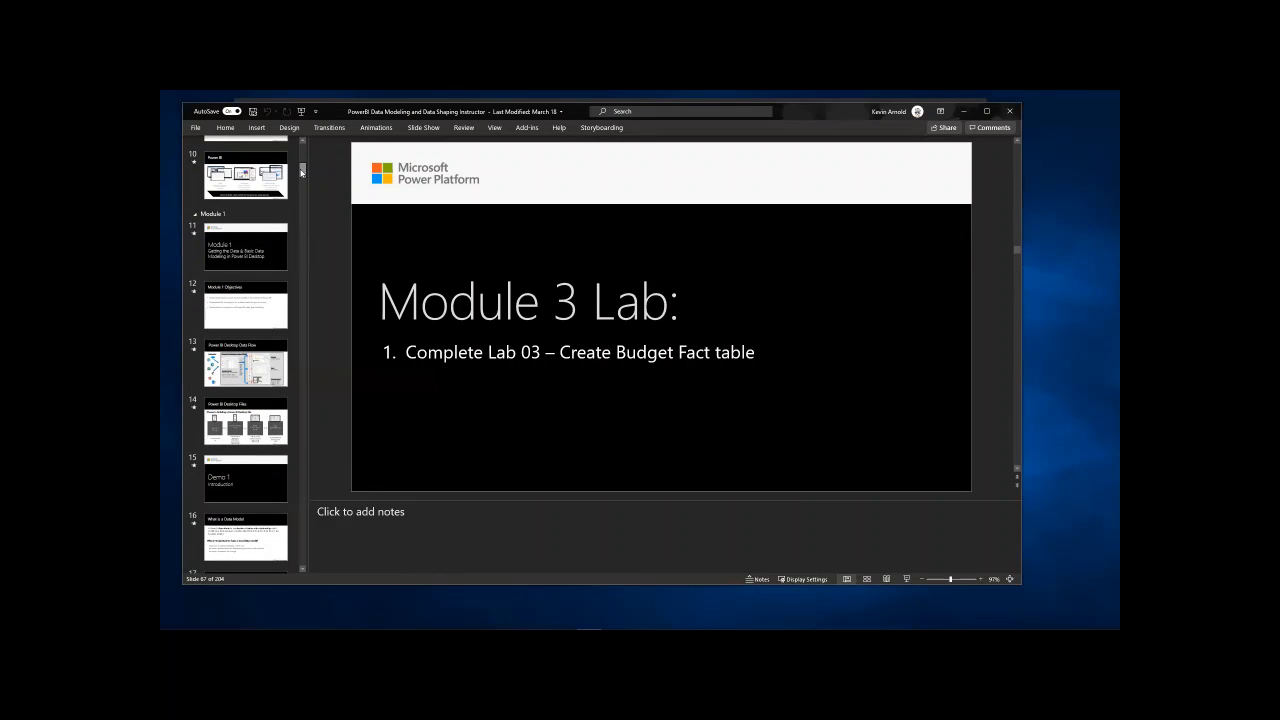
pyautogui.click(284, 241)
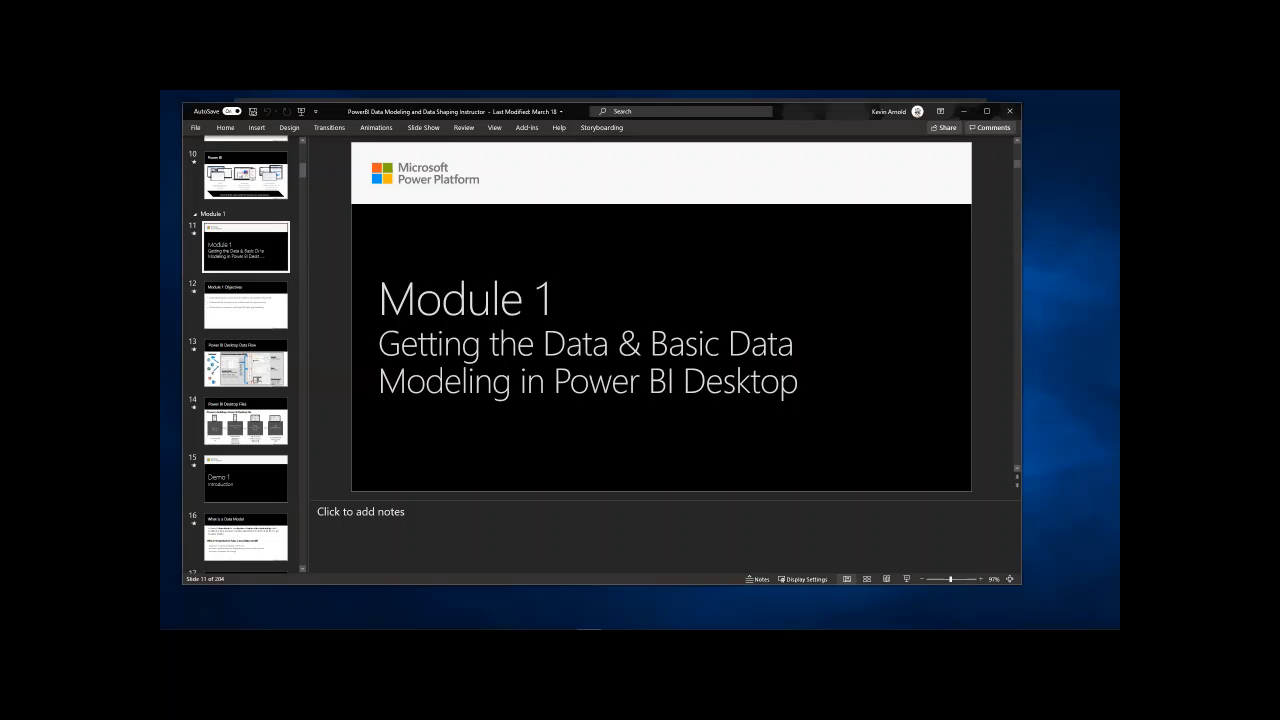
pyautogui.click(268, 315)
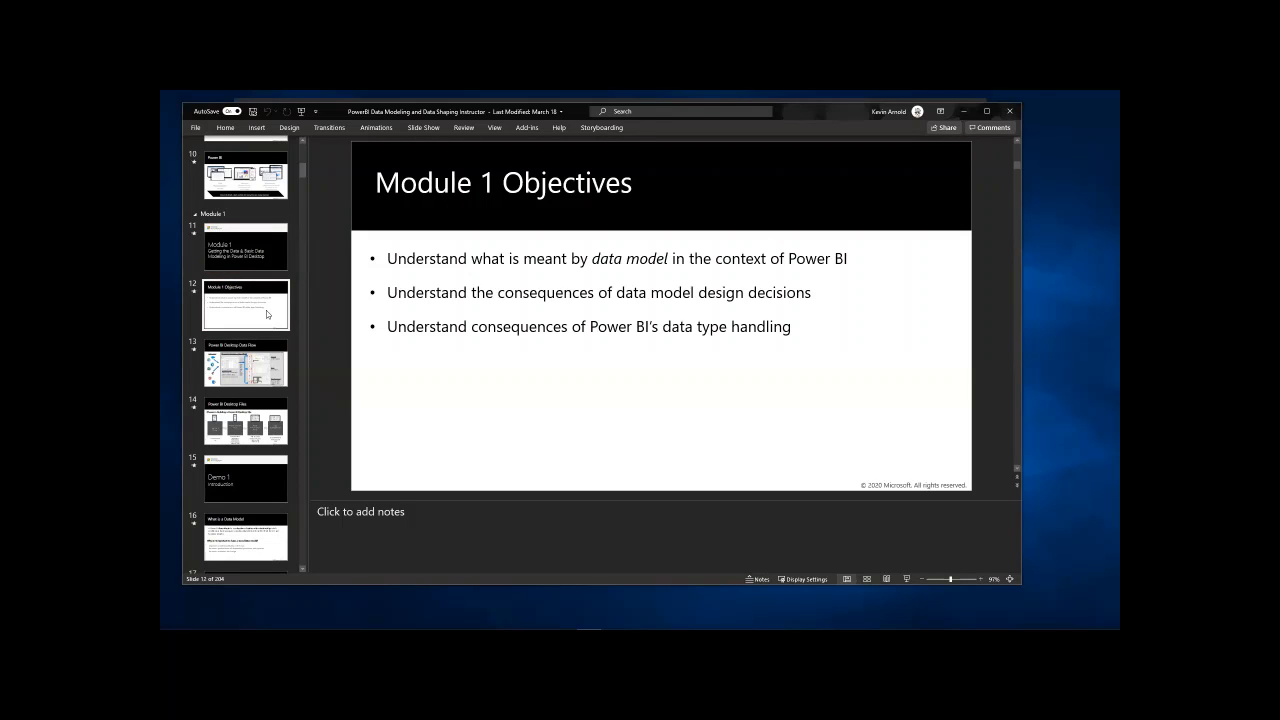
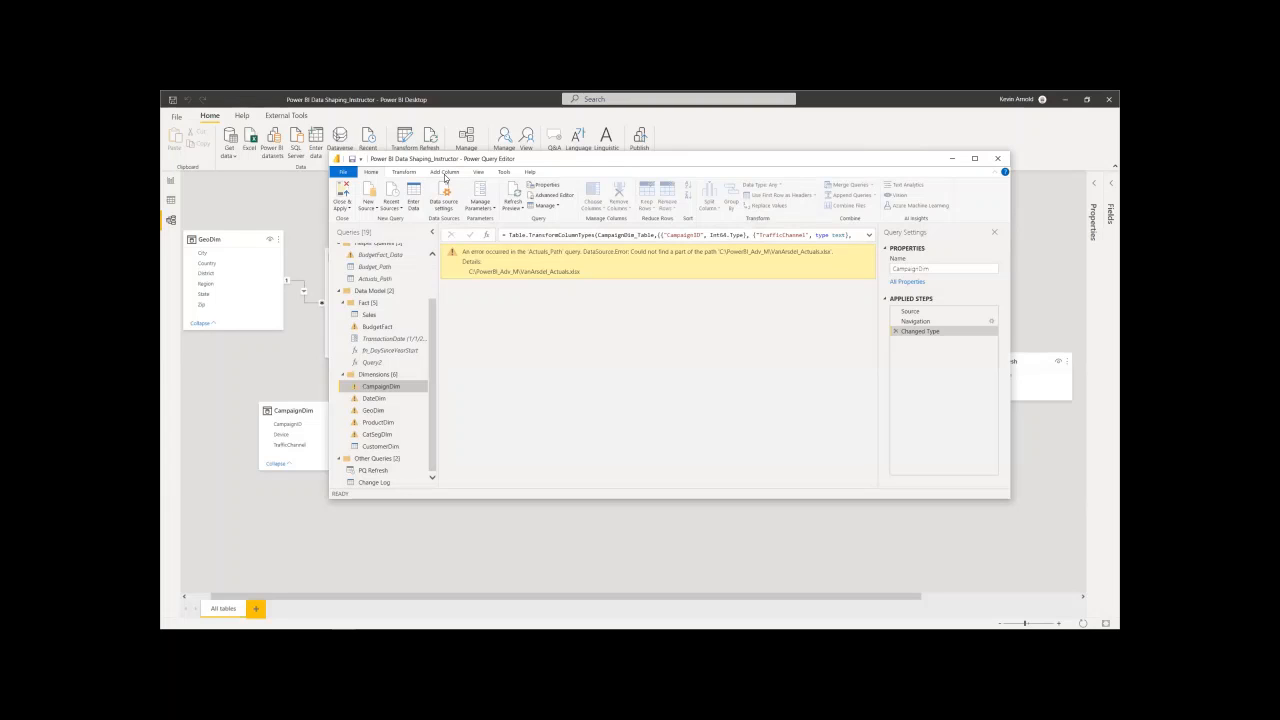
# - Examine Power Query Editor's commands for adding columns and the query groups Inputs, Helper Queries, Data Model and Other Queries
pyautogui.click(444, 172)
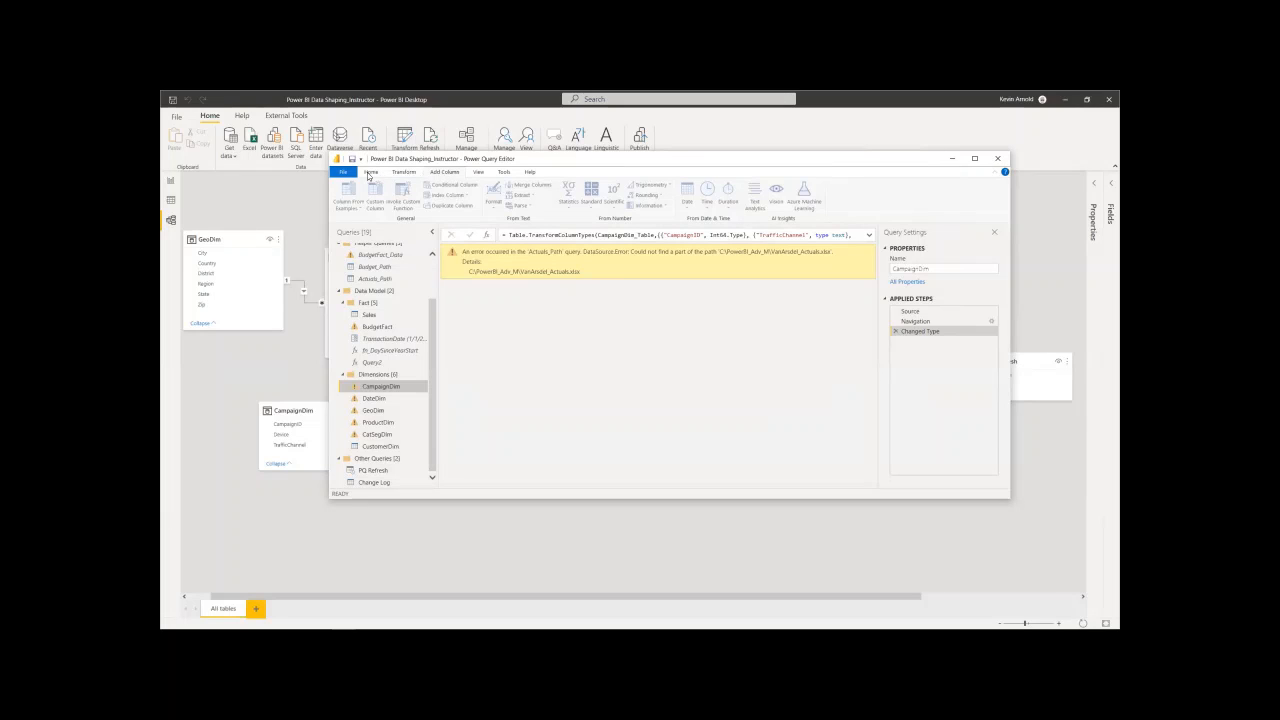
pyautogui.click(369, 173)
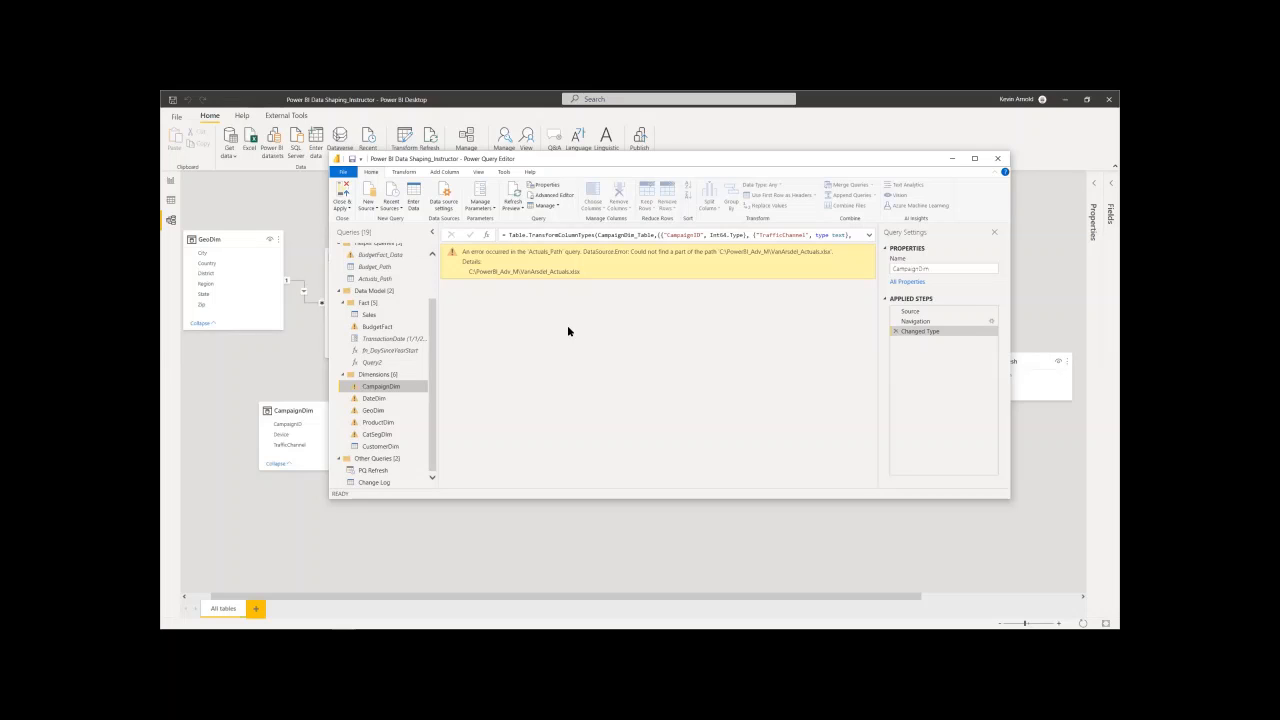
pyautogui.moveTo(433, 326); pyautogui.dragTo(433, 271)
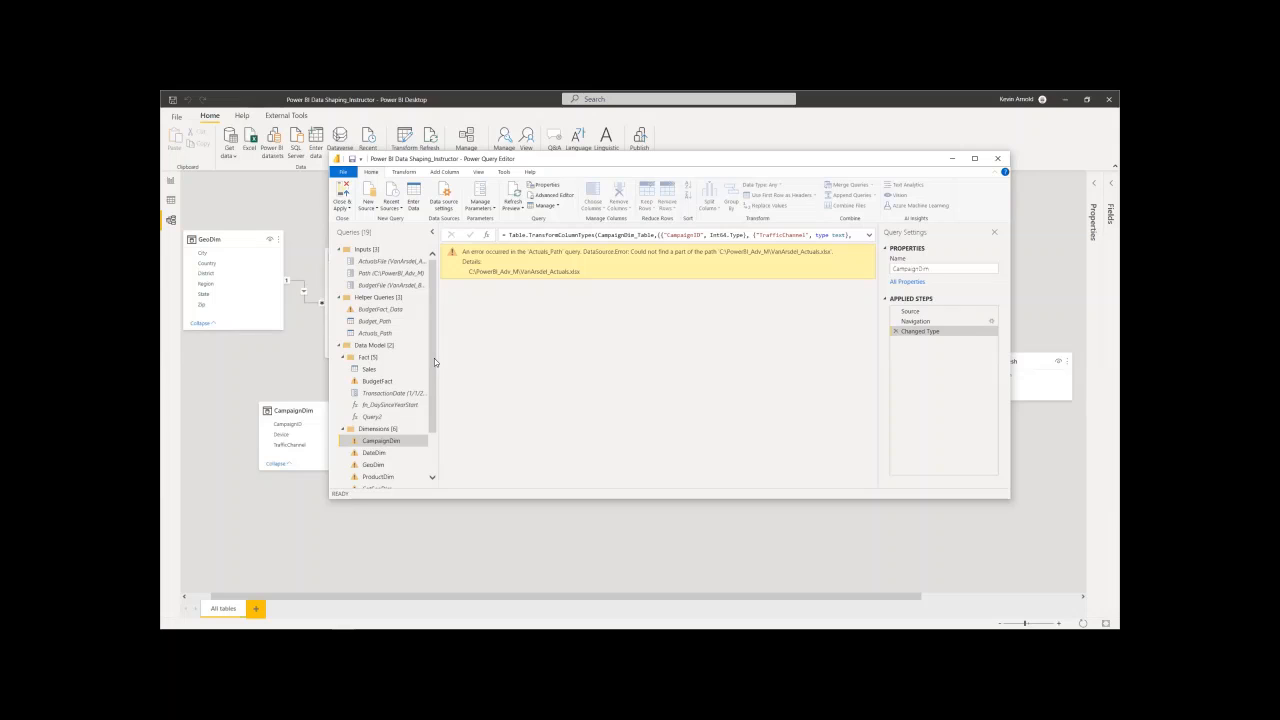
pyautogui.moveTo(434, 358); pyautogui.dragTo(434, 403)
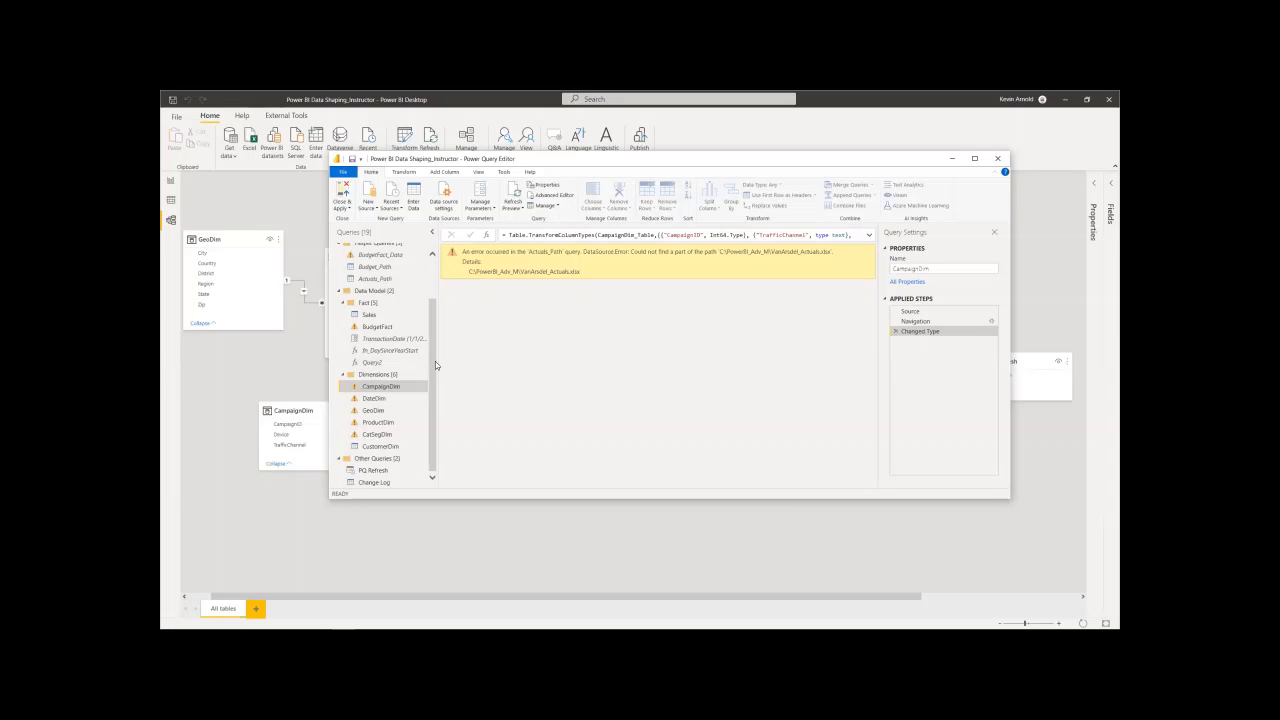
pyautogui.moveTo(431, 363); pyautogui.dragTo(430, 329)
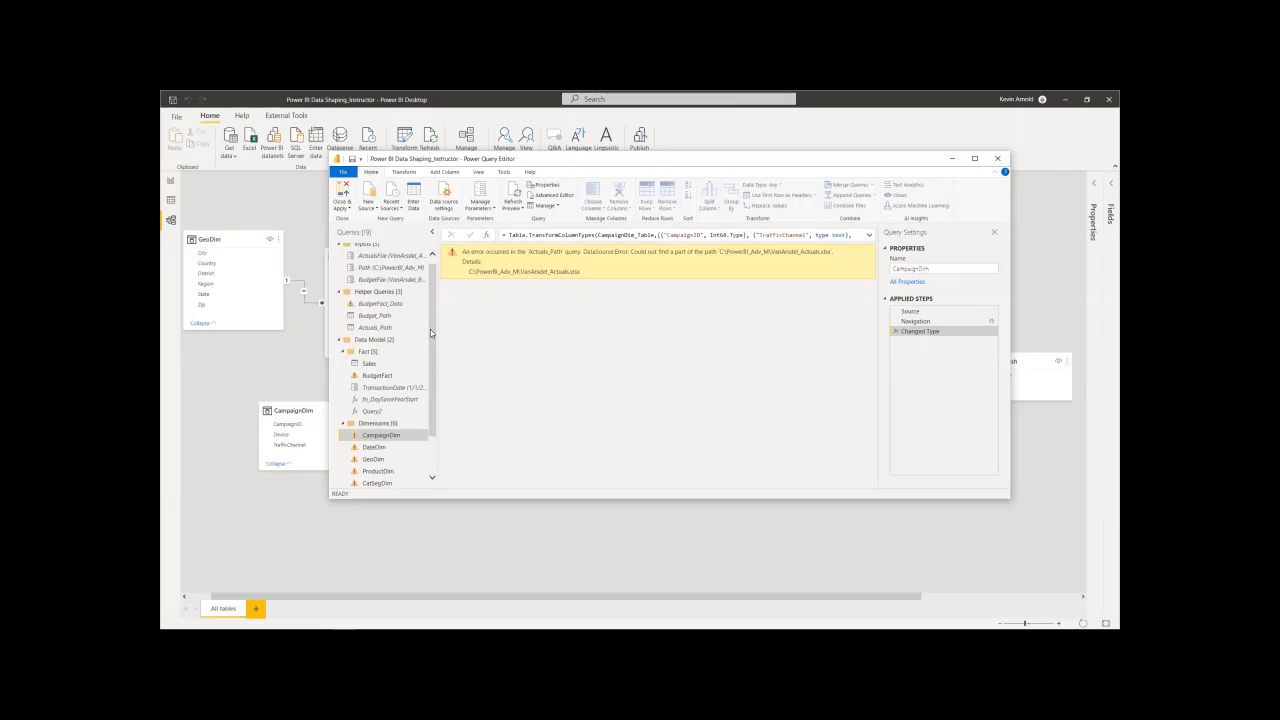